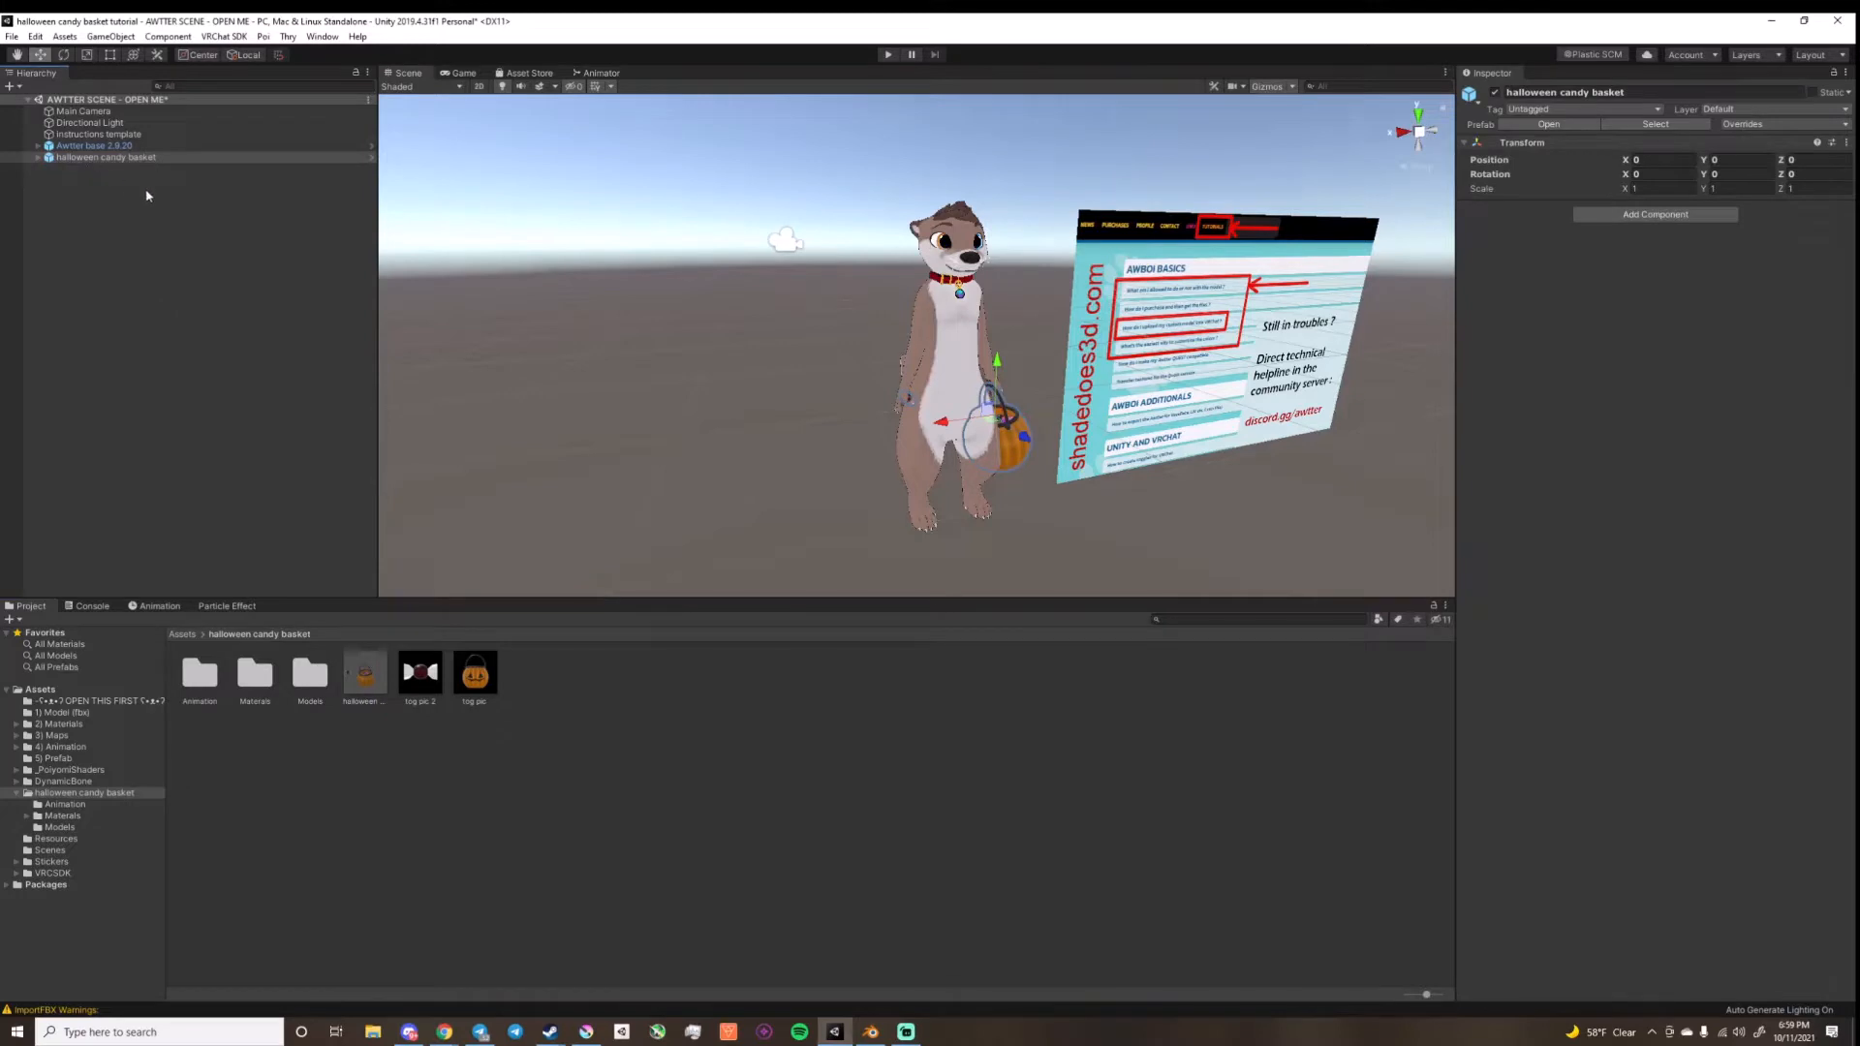
Step: Unpack the halloween candy basket prefab and parent it under the Awtter base 2.9.20 avatar
right_click(105, 159)
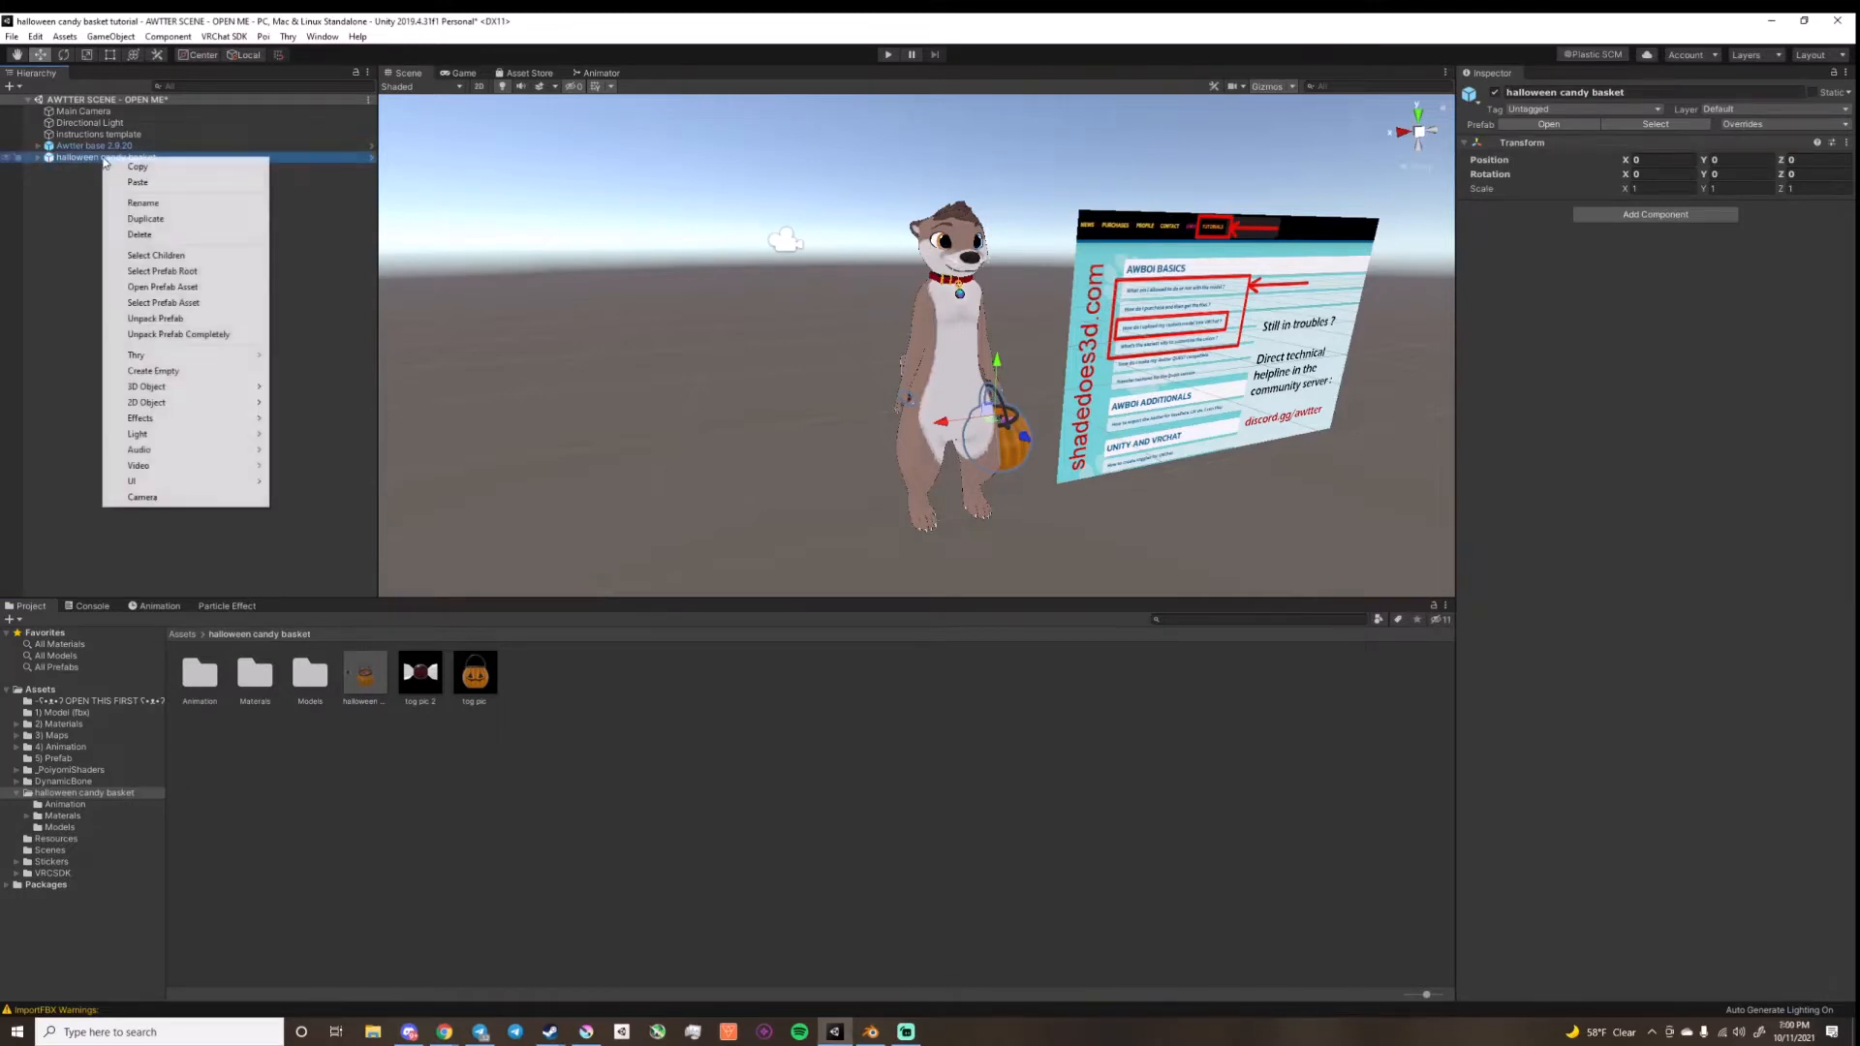
left_click(184, 318)
left_click_drag(96, 161, 109, 147)
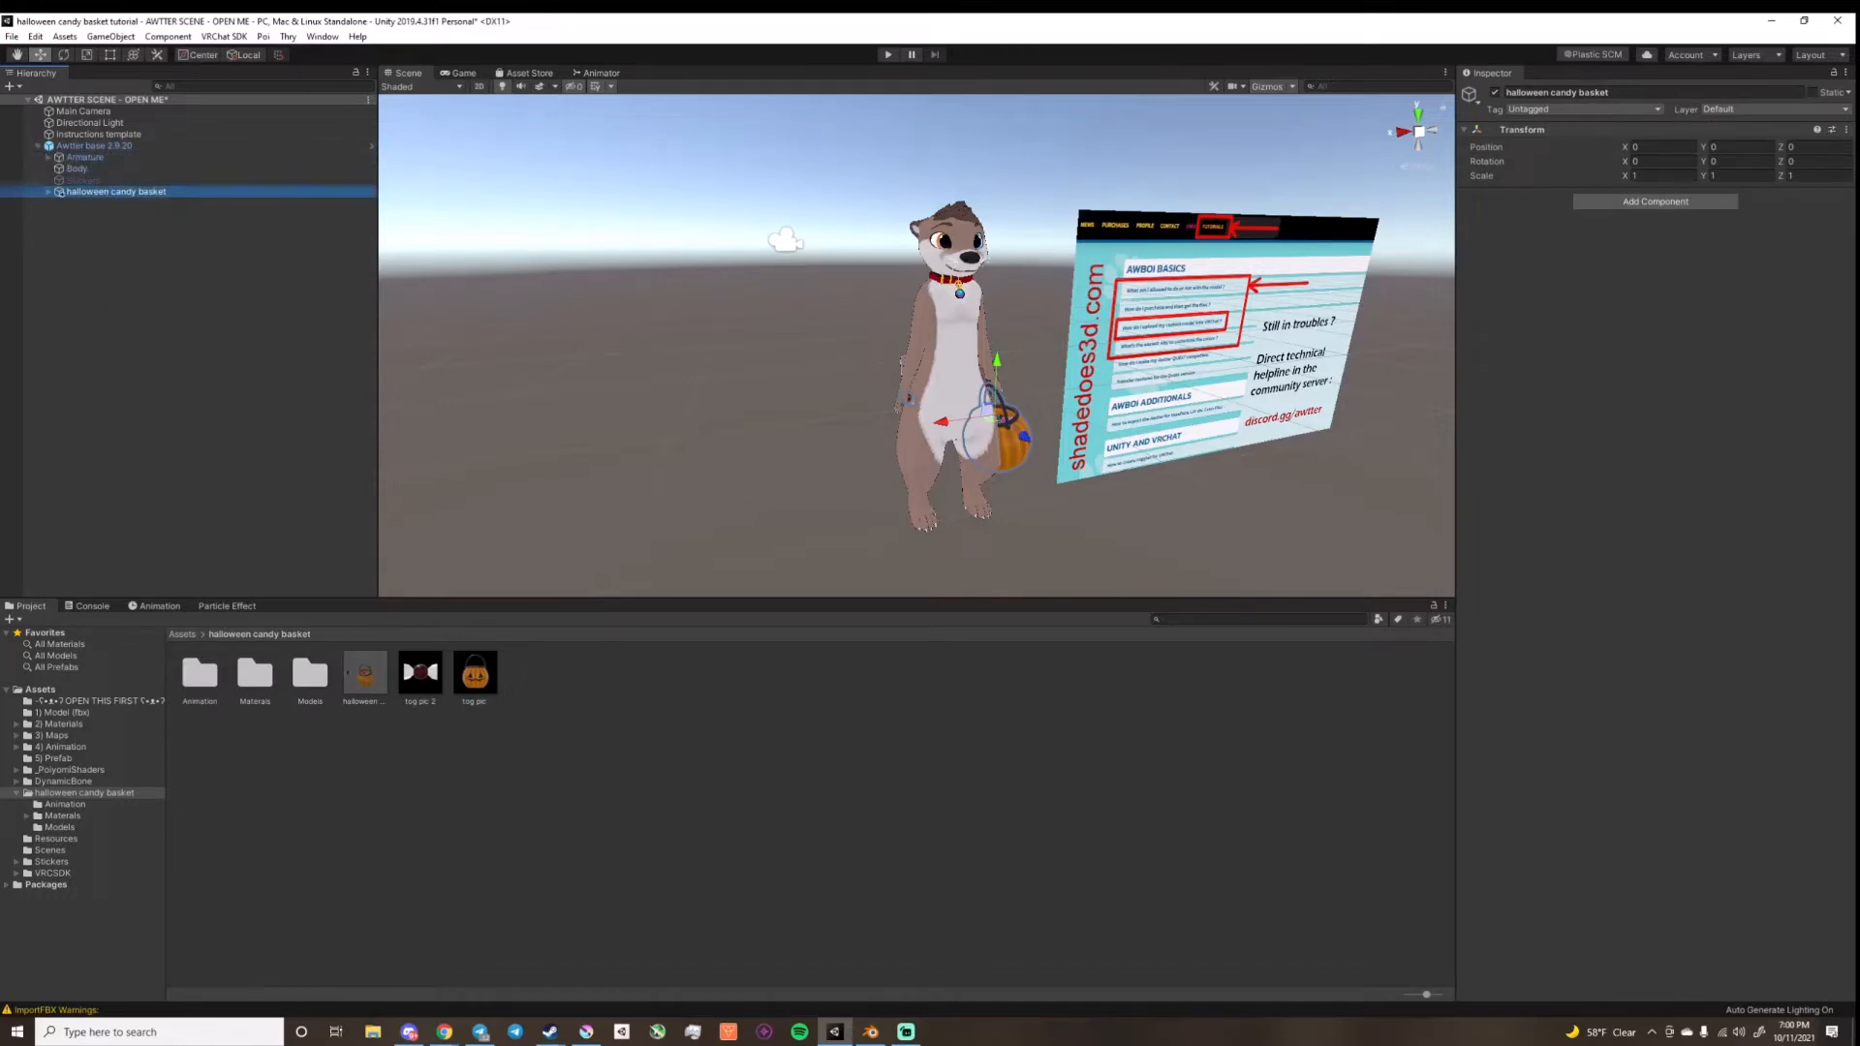
Step: Expand the candy basket object and the avatar's Armature through Hips, Spine, Chest and both shoulders to the lower arm bones
left_click(48, 191)
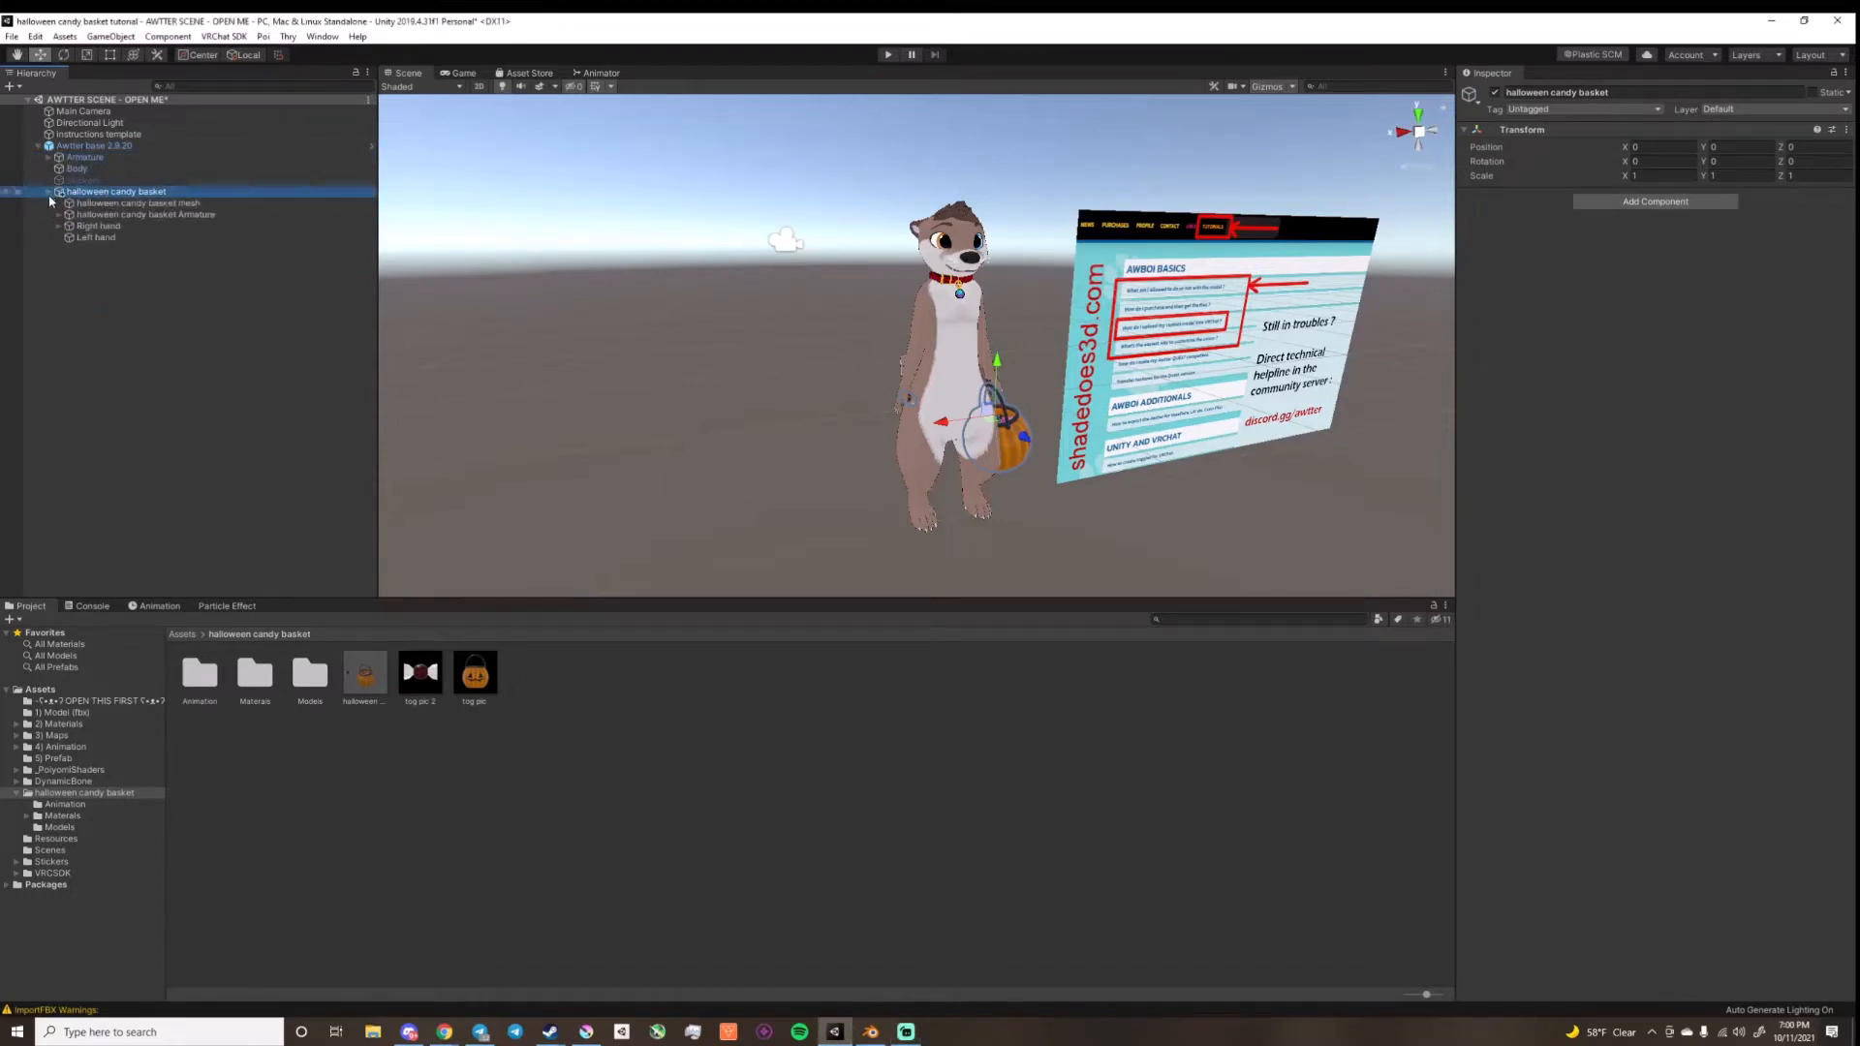
left_click(48, 157)
left_click(59, 168)
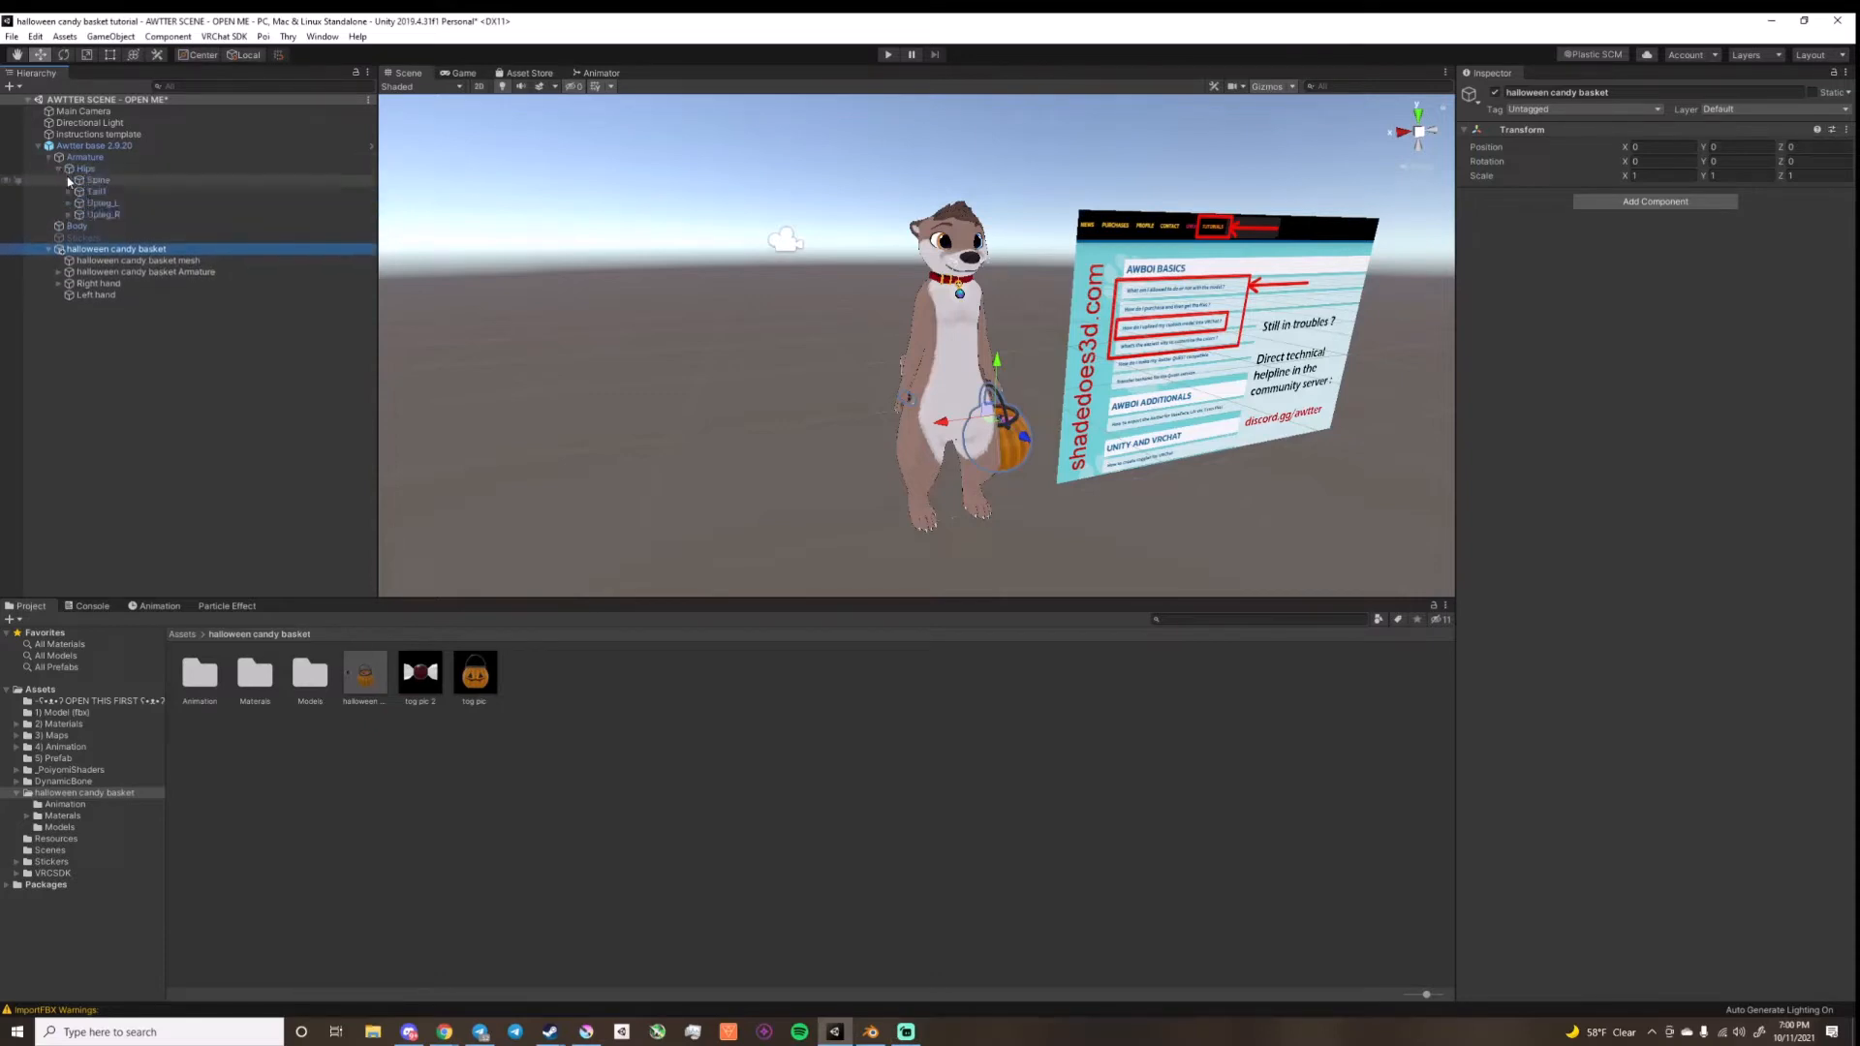
left_click(68, 180)
left_click(75, 193)
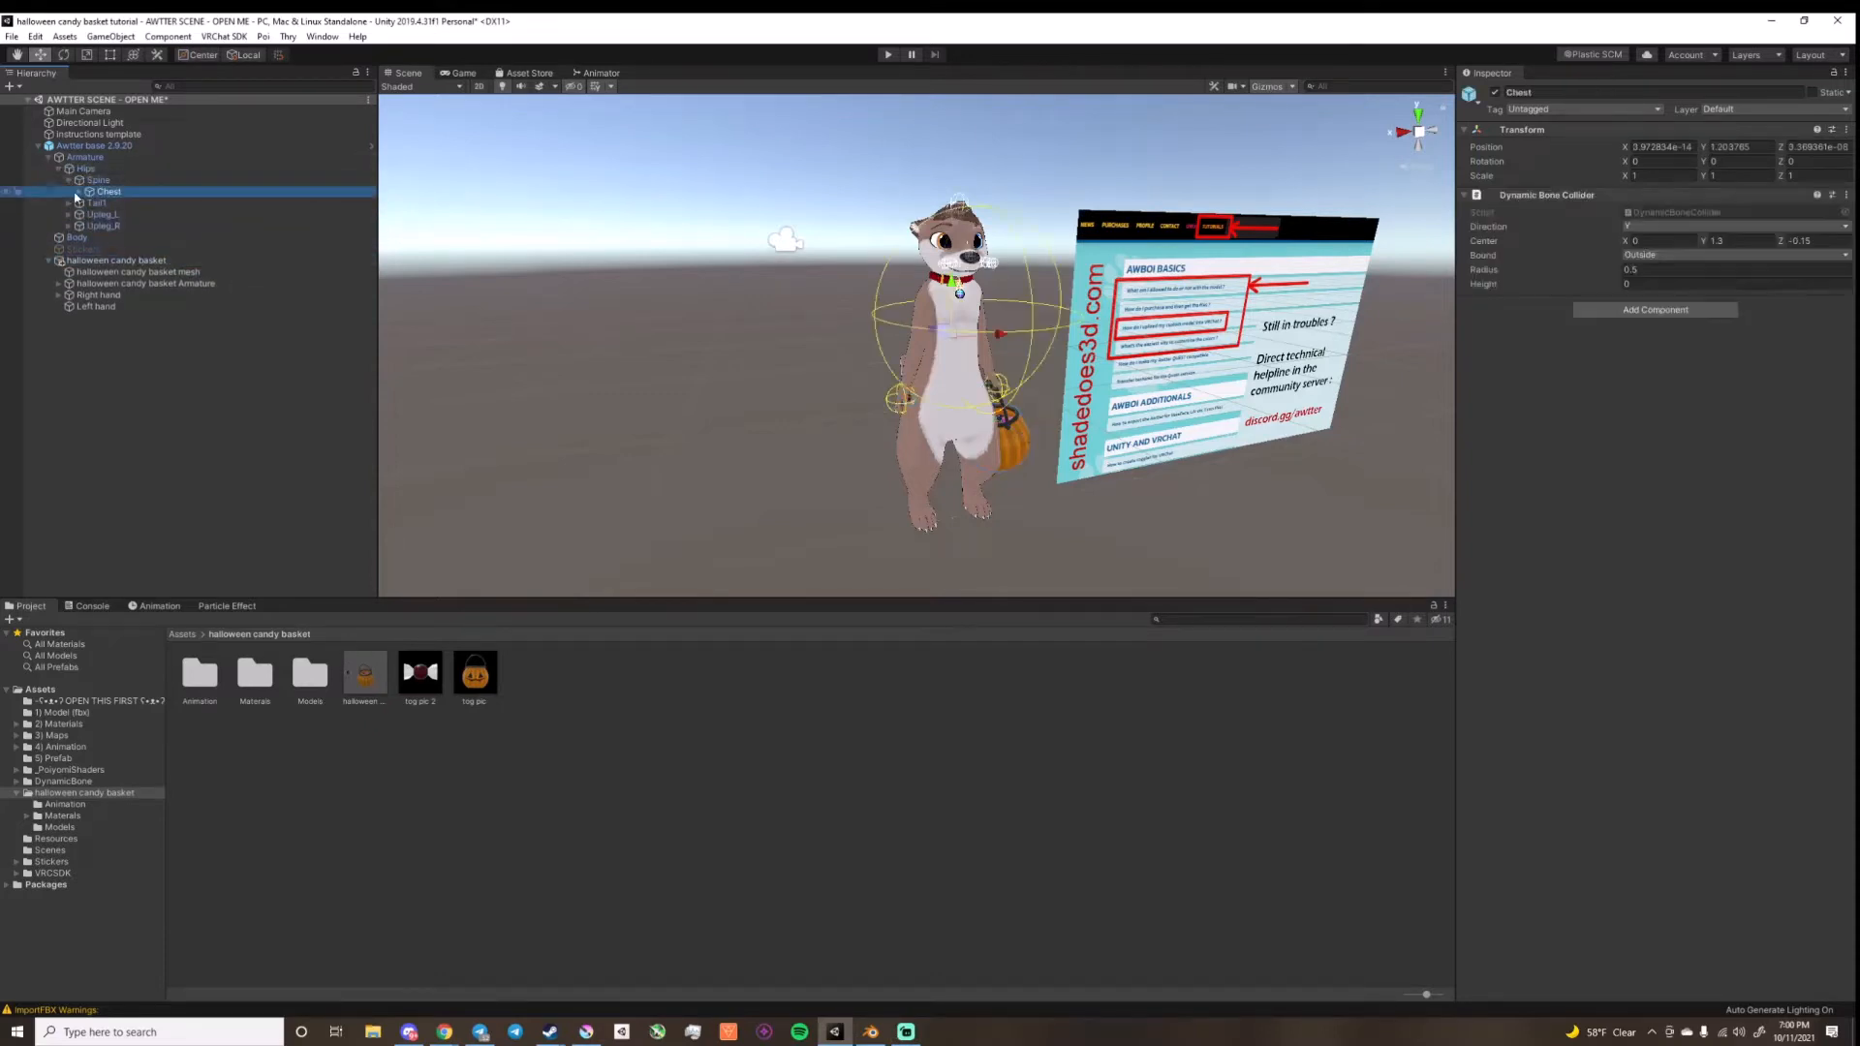
left_click(79, 192)
left_click(88, 214)
left_click(99, 226)
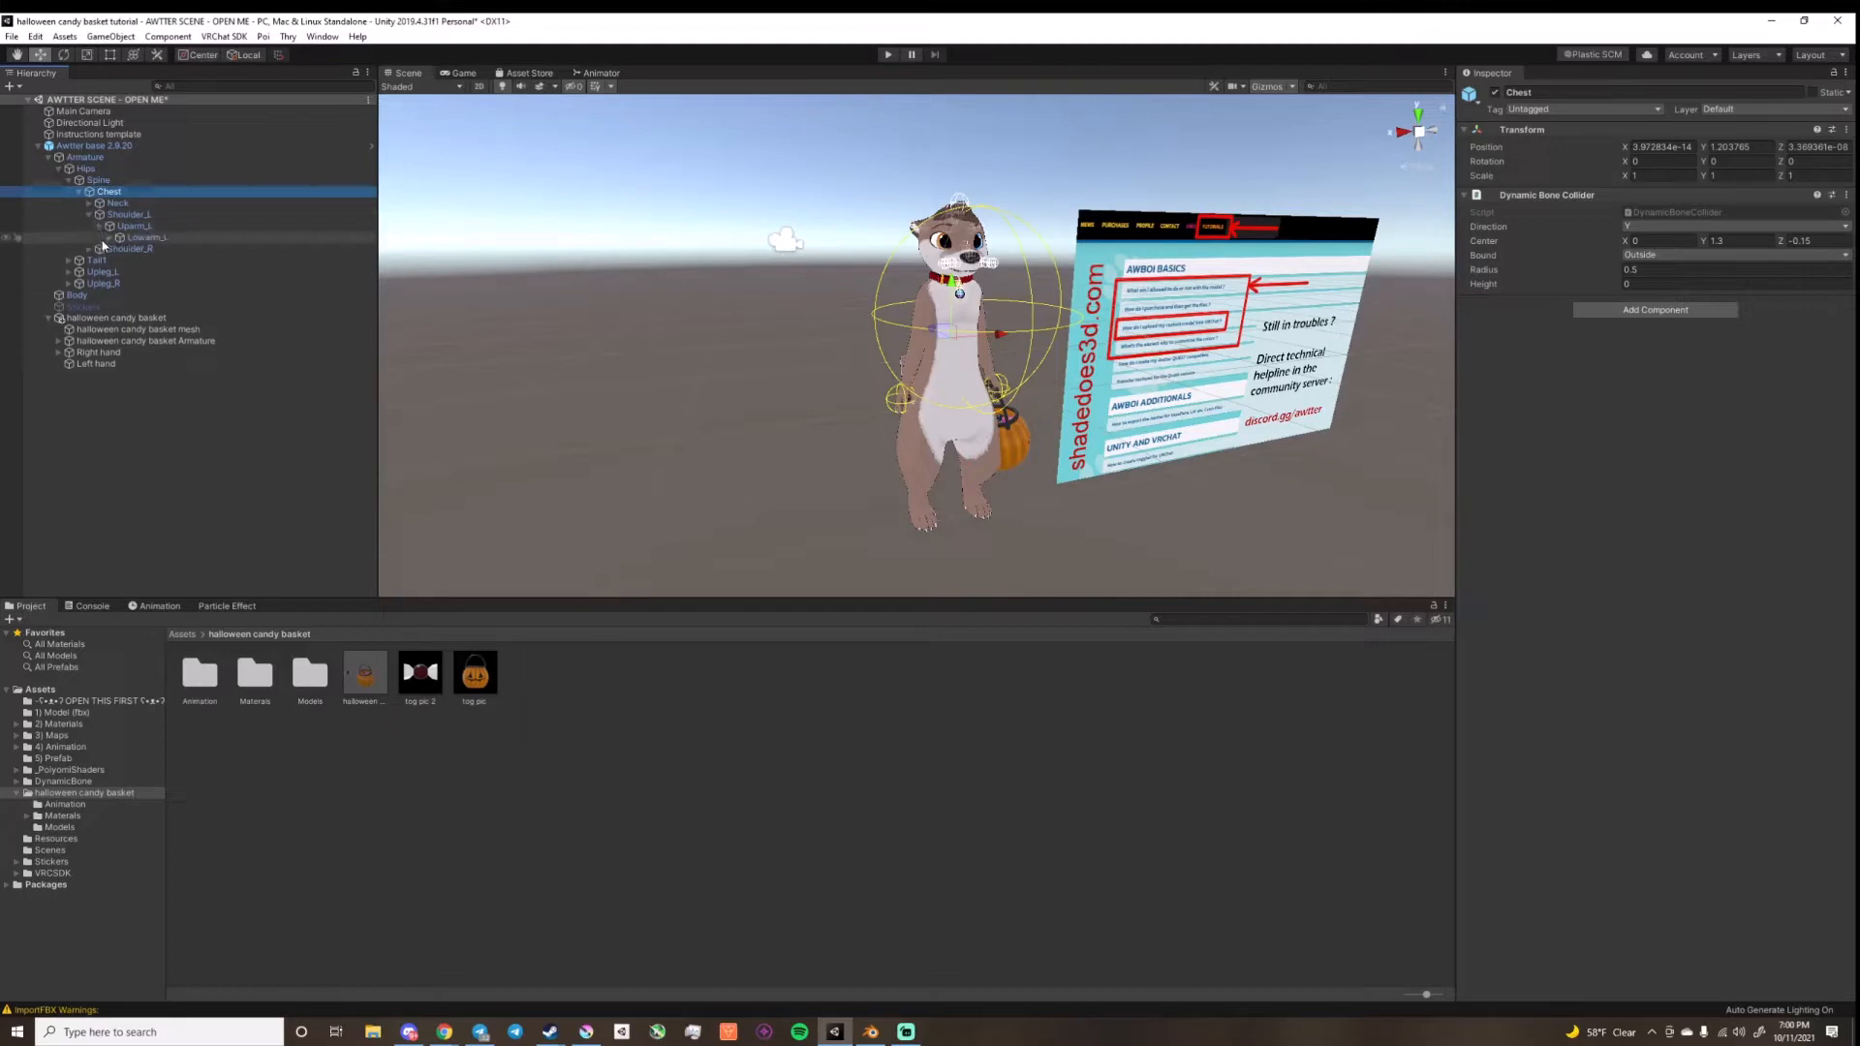
left_click(108, 237)
left_click(89, 261)
left_click(99, 272)
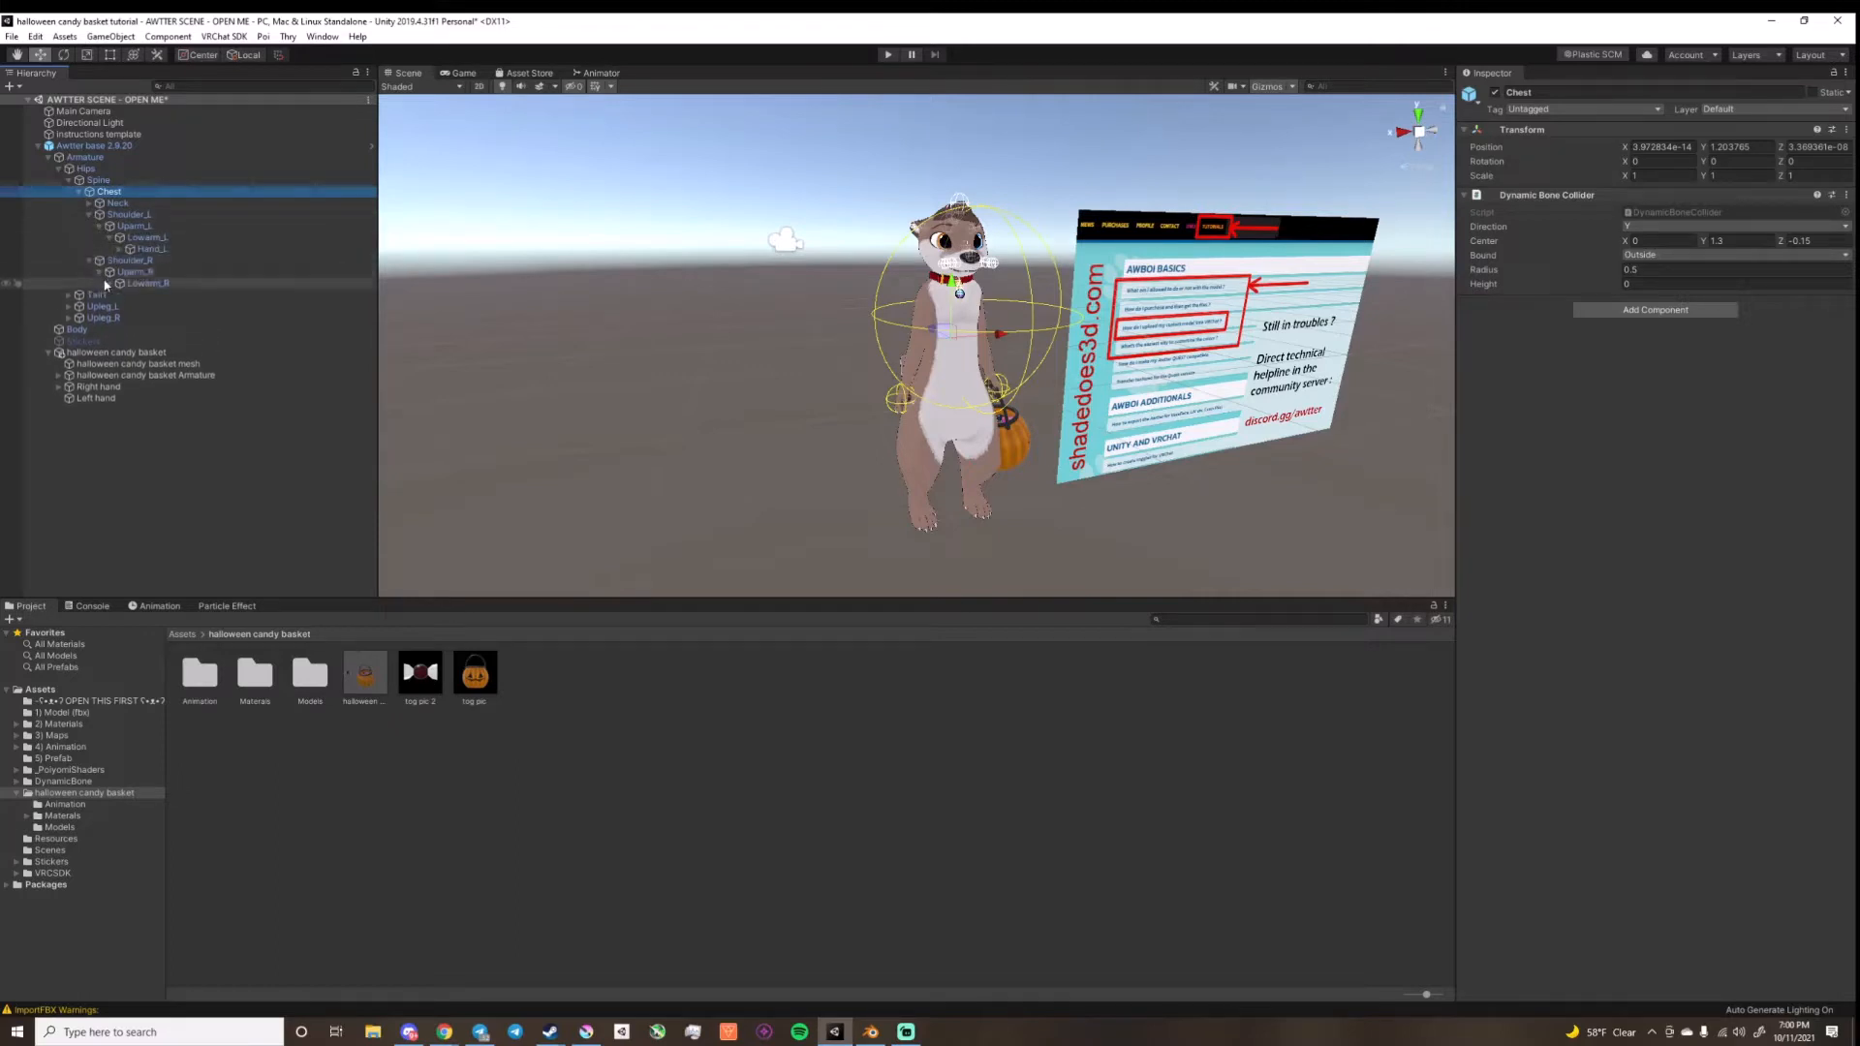
Step: Parent the basket's Left hand object under the Hand_L bone and its Right hand object under Hand_R
left_click_drag(106, 284, 175, 262)
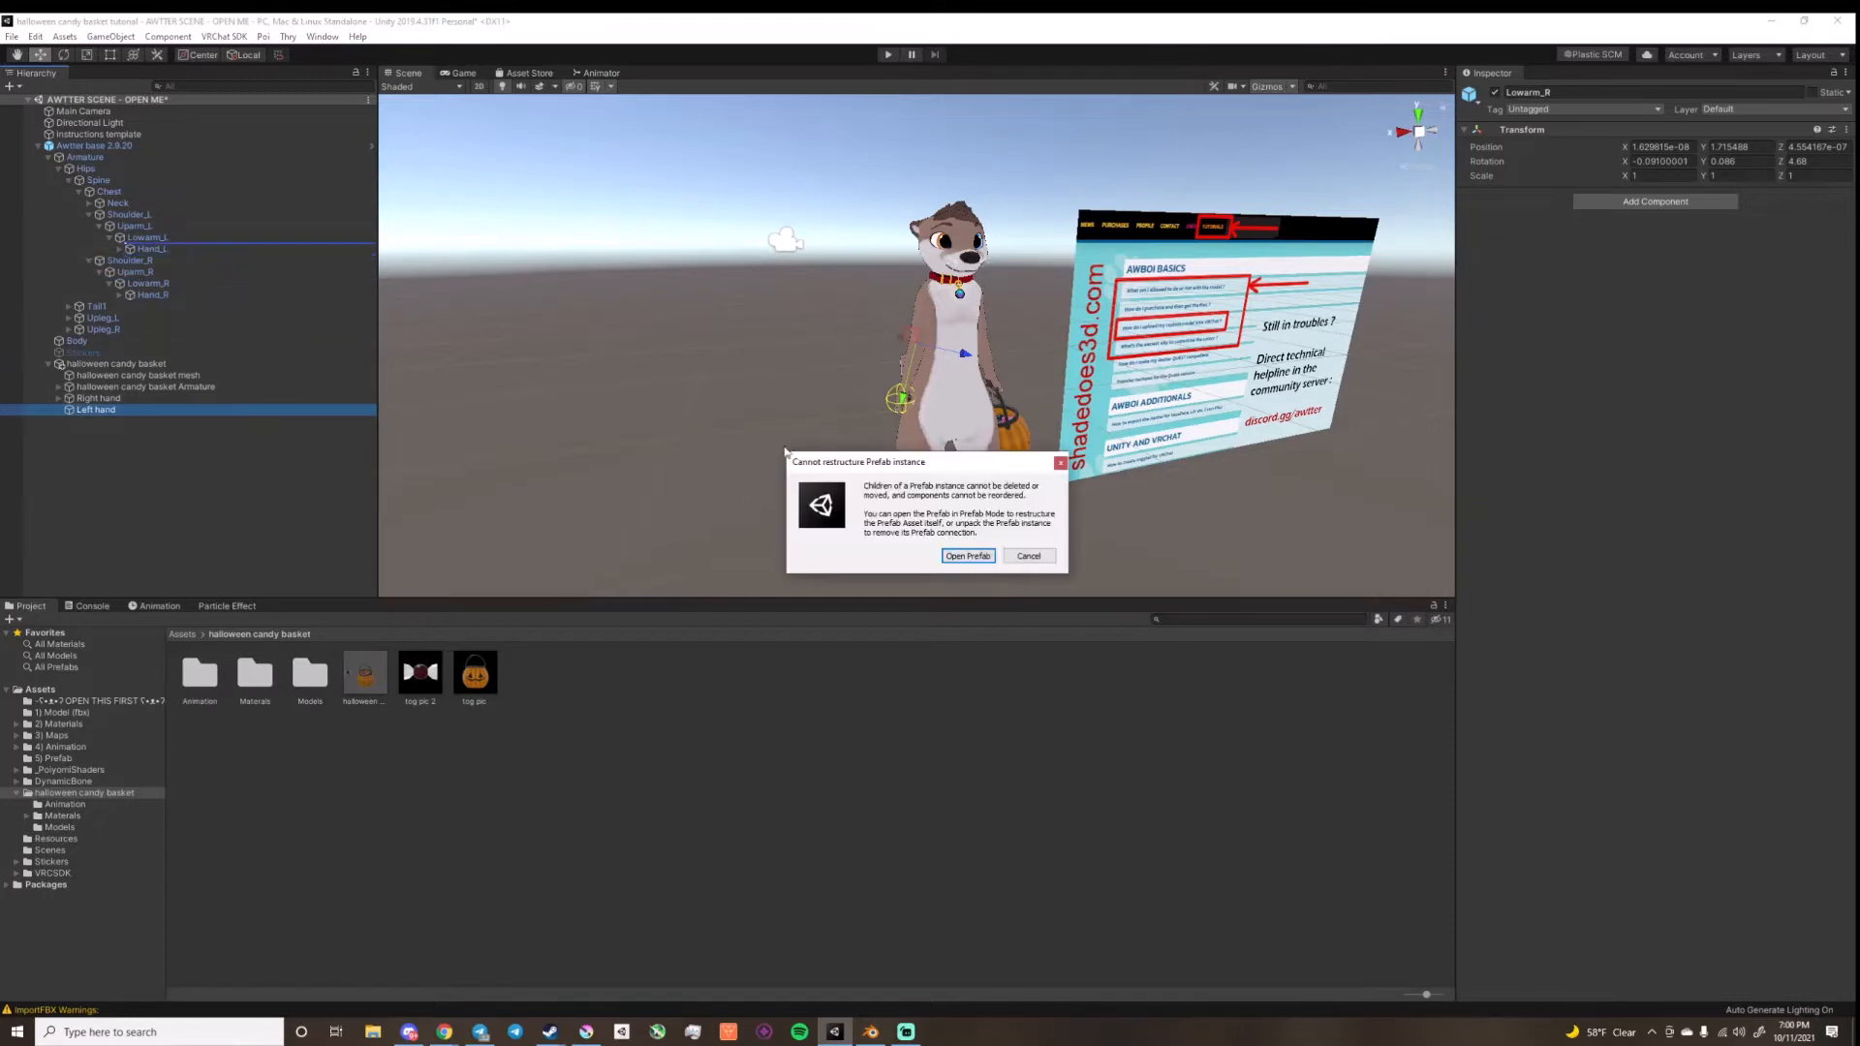
left_click(1022, 558)
left_click_drag(88, 412, 153, 250)
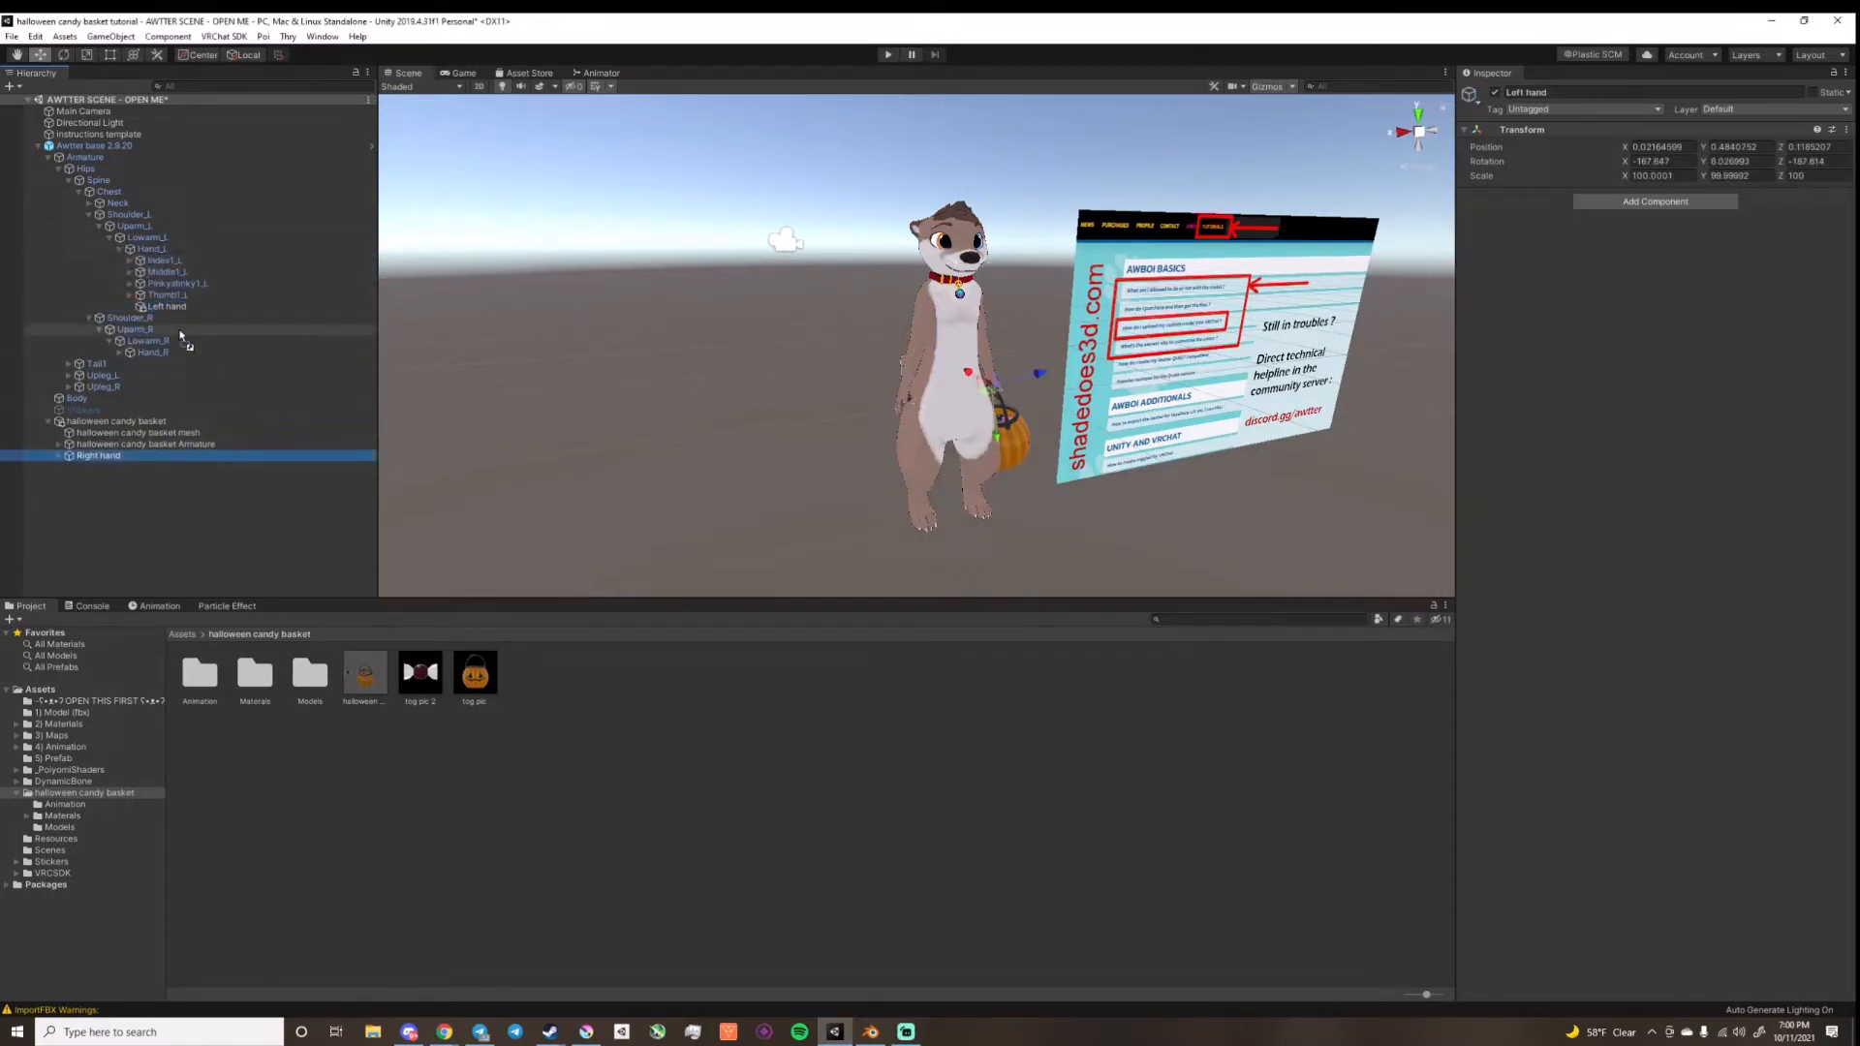
left_click_drag(180, 335, 153, 353)
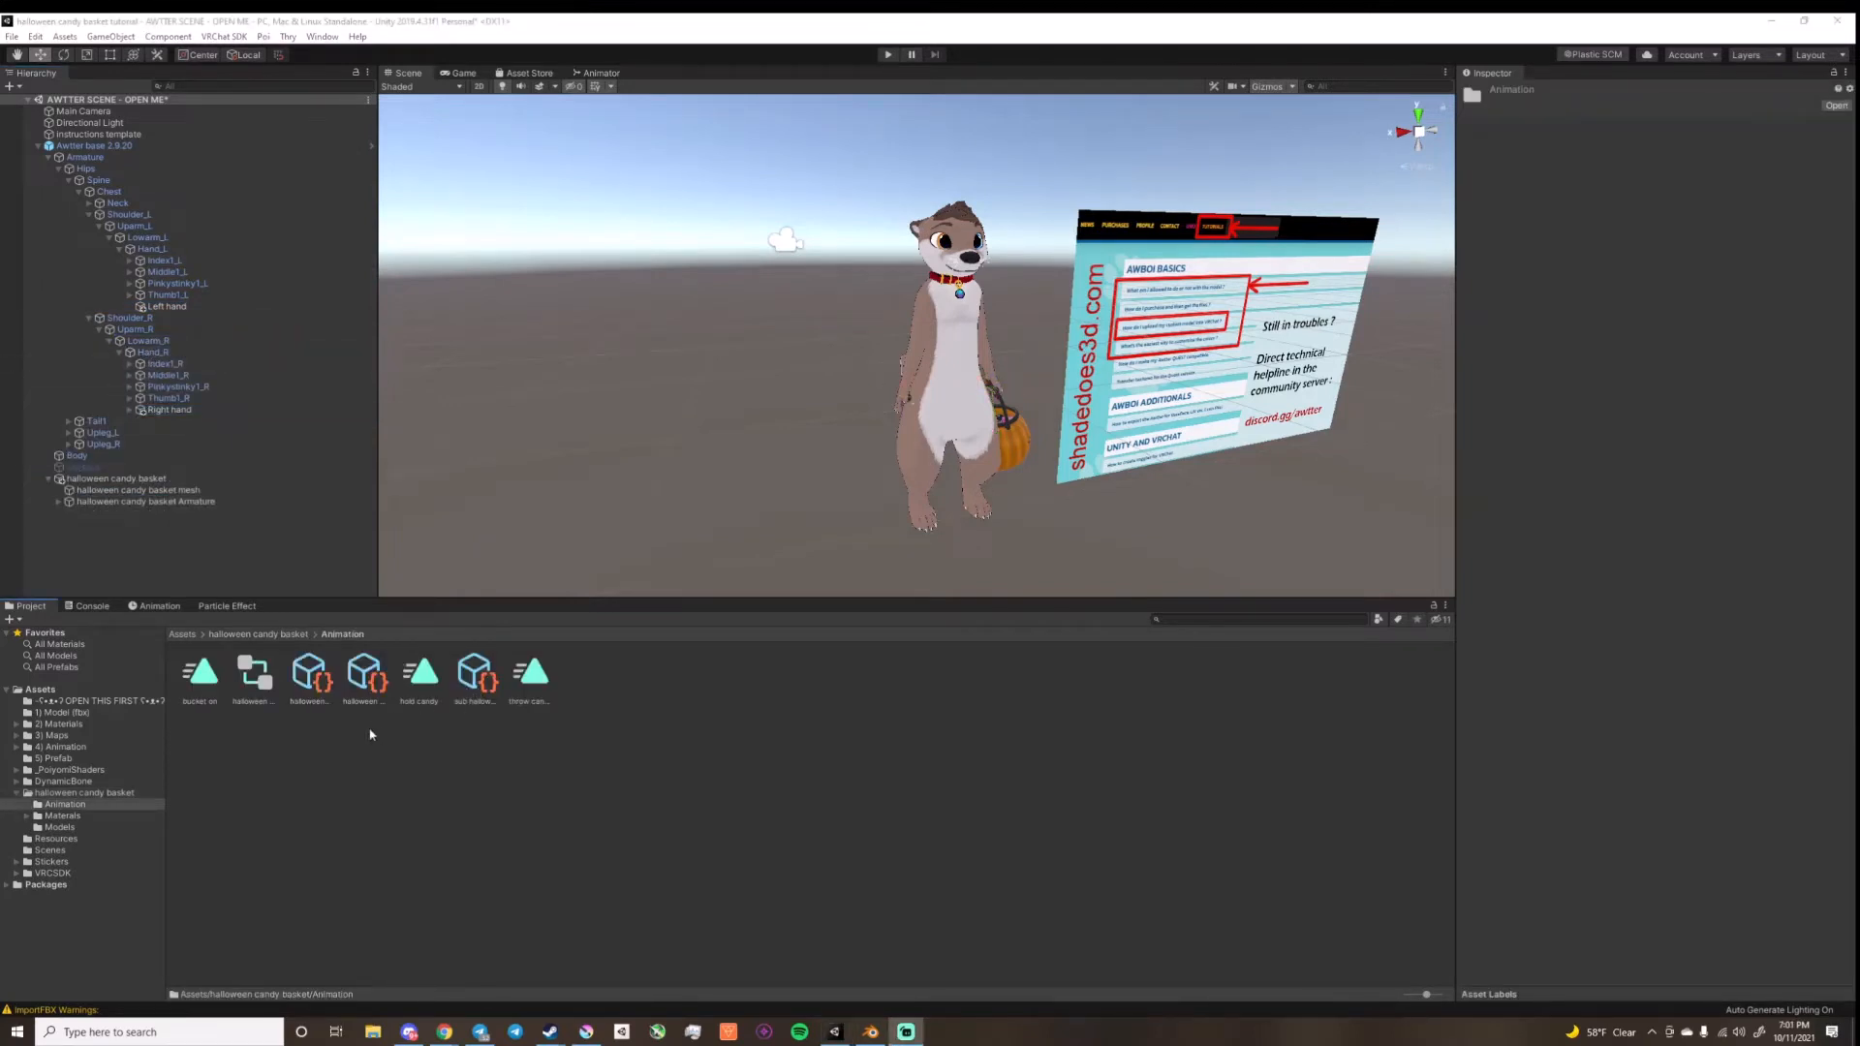
Step: Move the halloween FX controller from the basket's Animation folder to the 4) Animation folder and open that folder
left_click(246, 681)
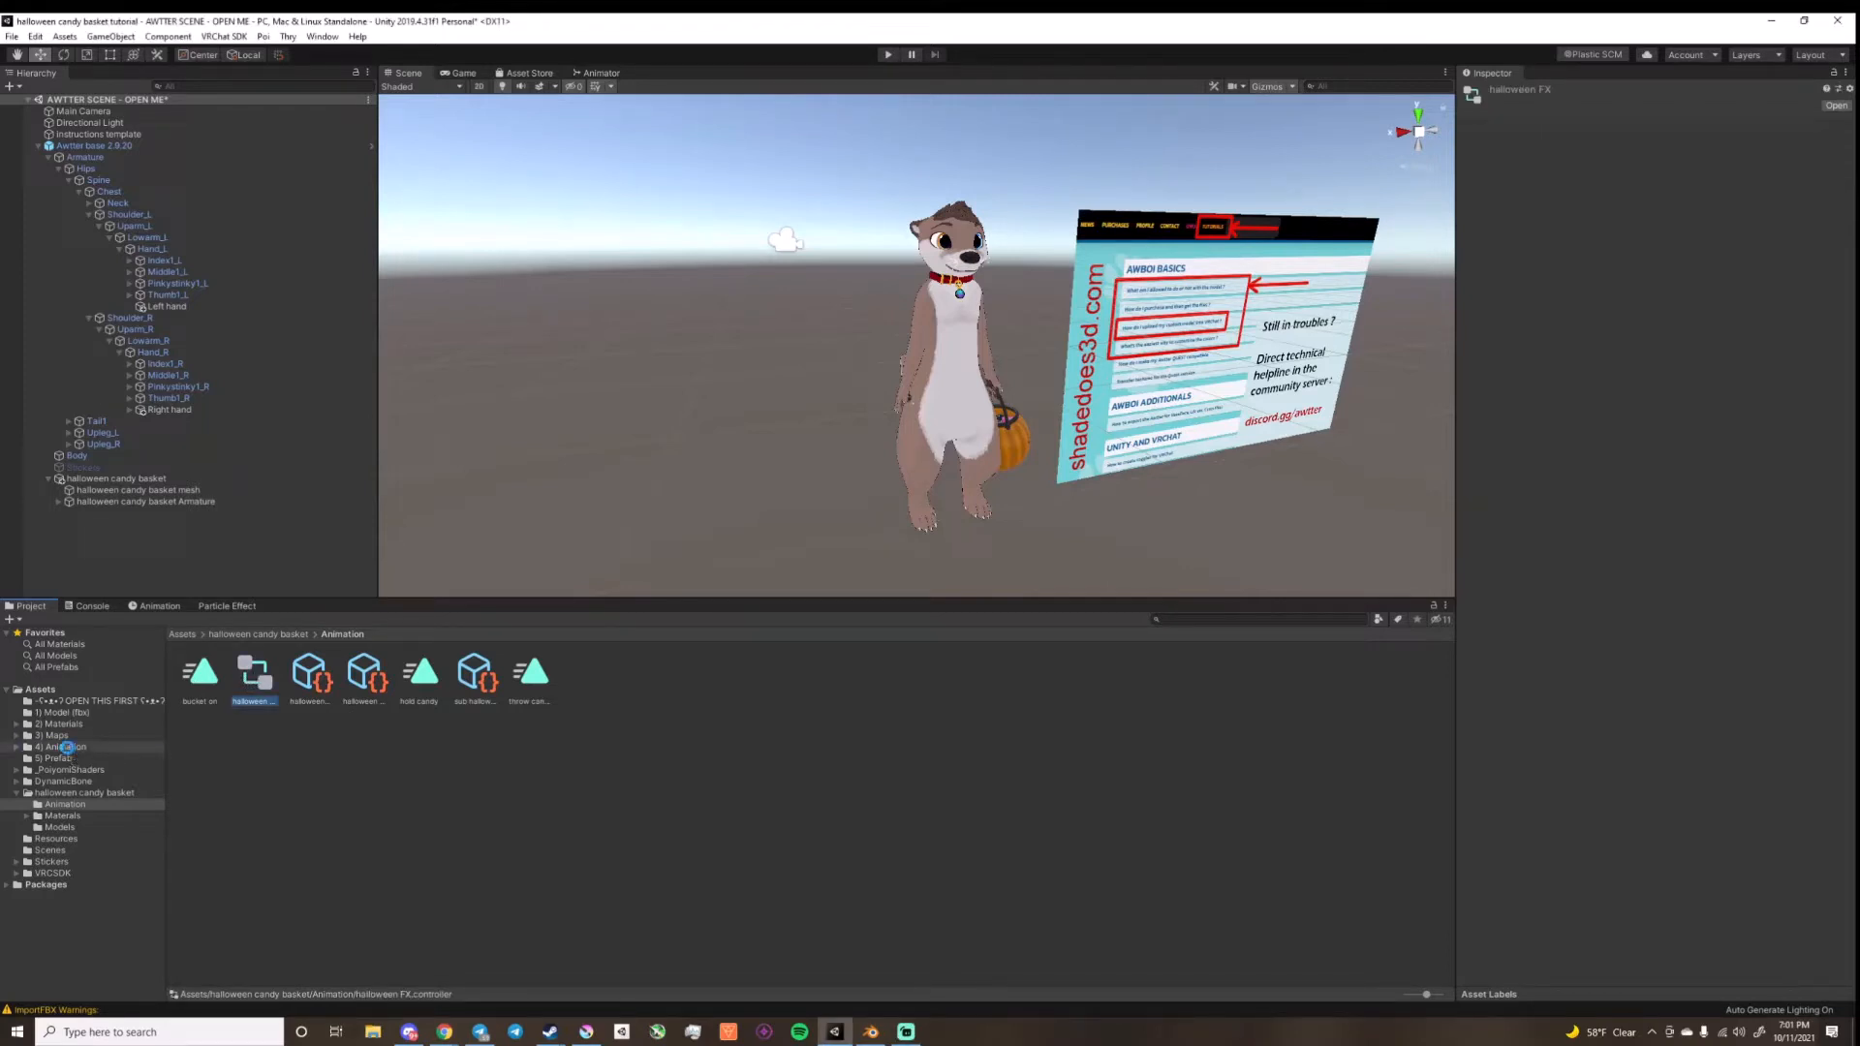
left_click(127, 745)
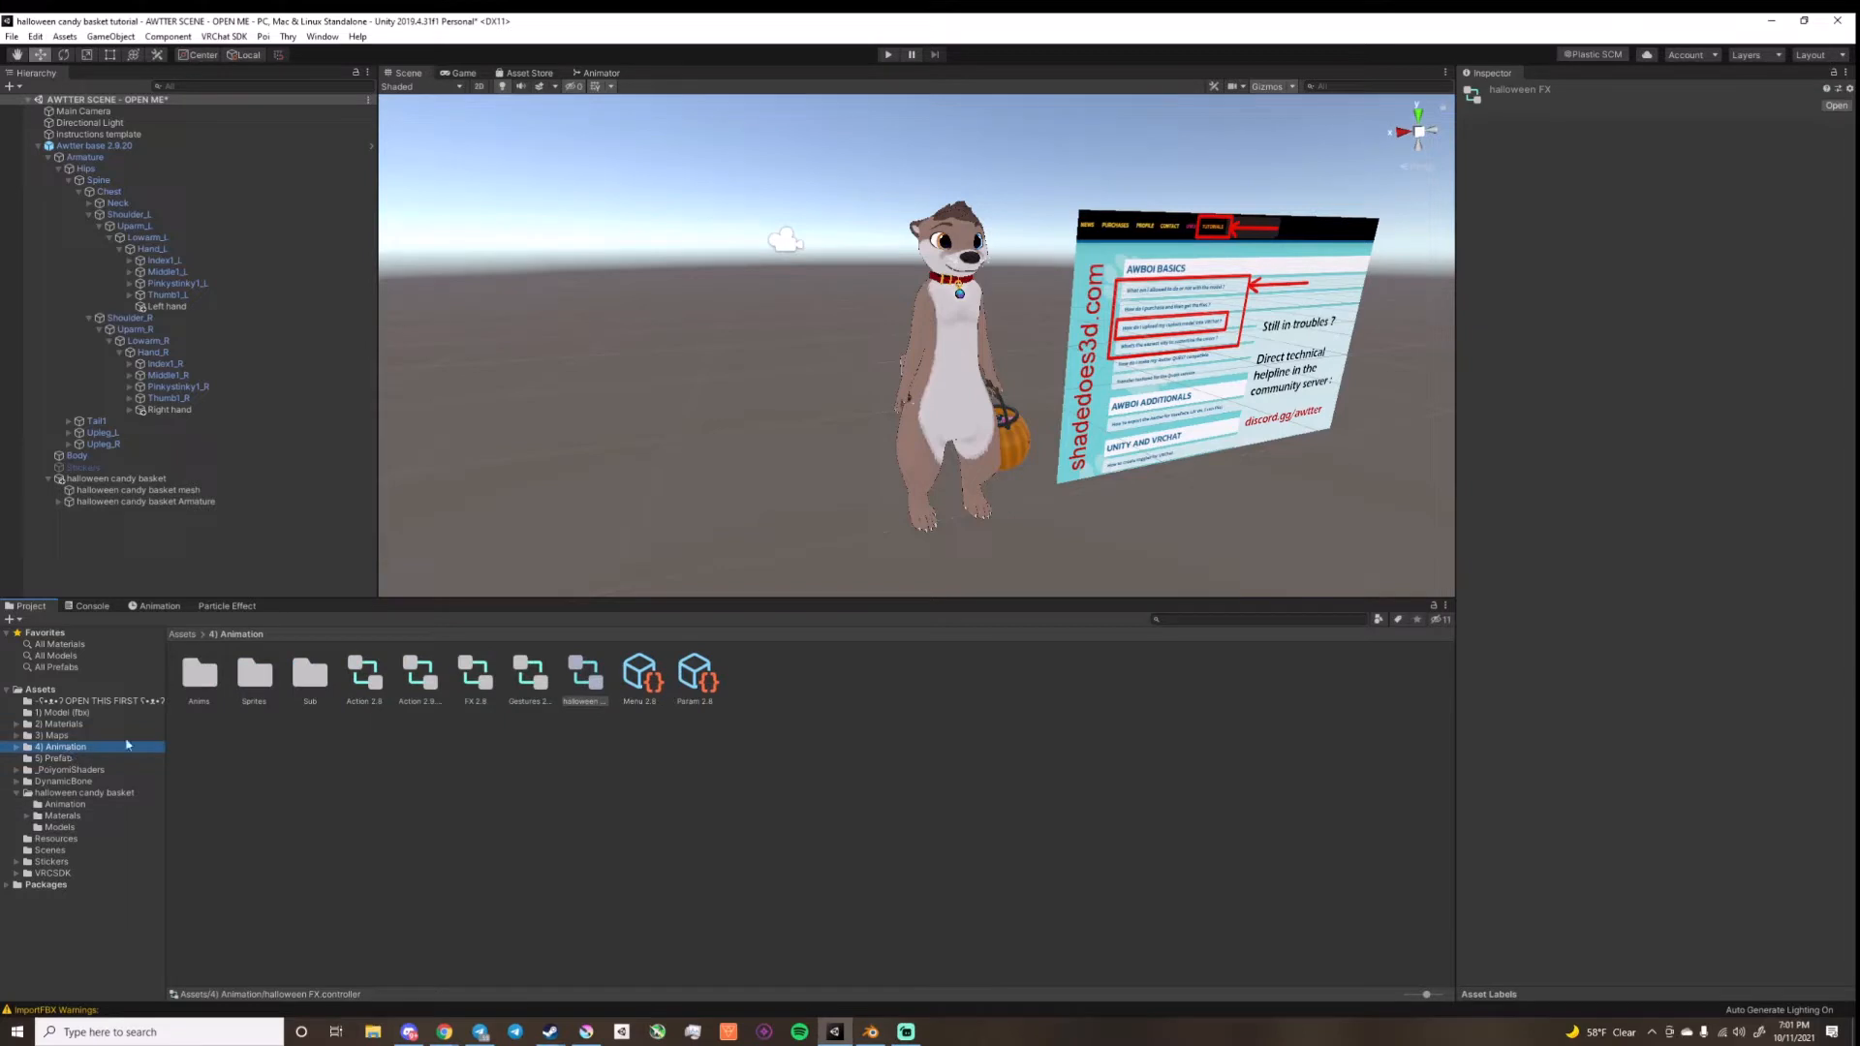
Step: Add a Bool parameter for the basket to the Param 2.8 asset and rename it
left_click(683, 684)
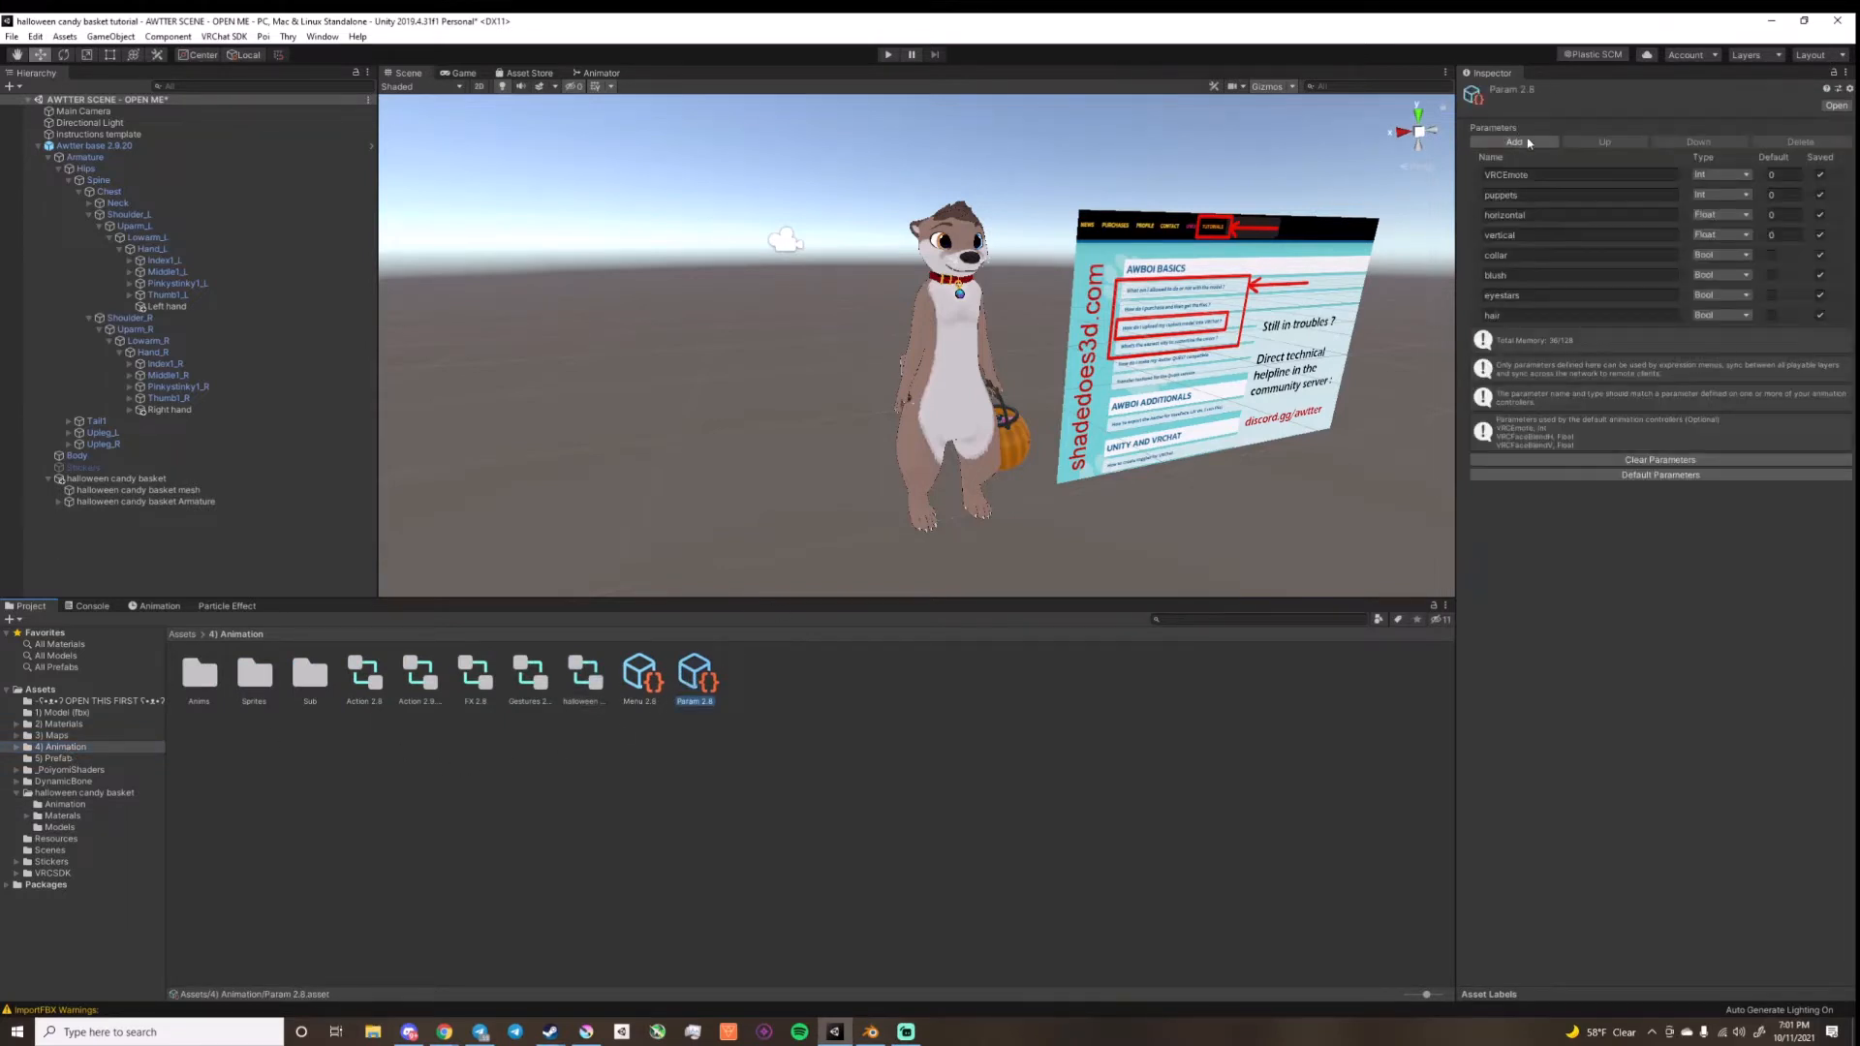
left_click(1529, 142)
left_click(1518, 334)
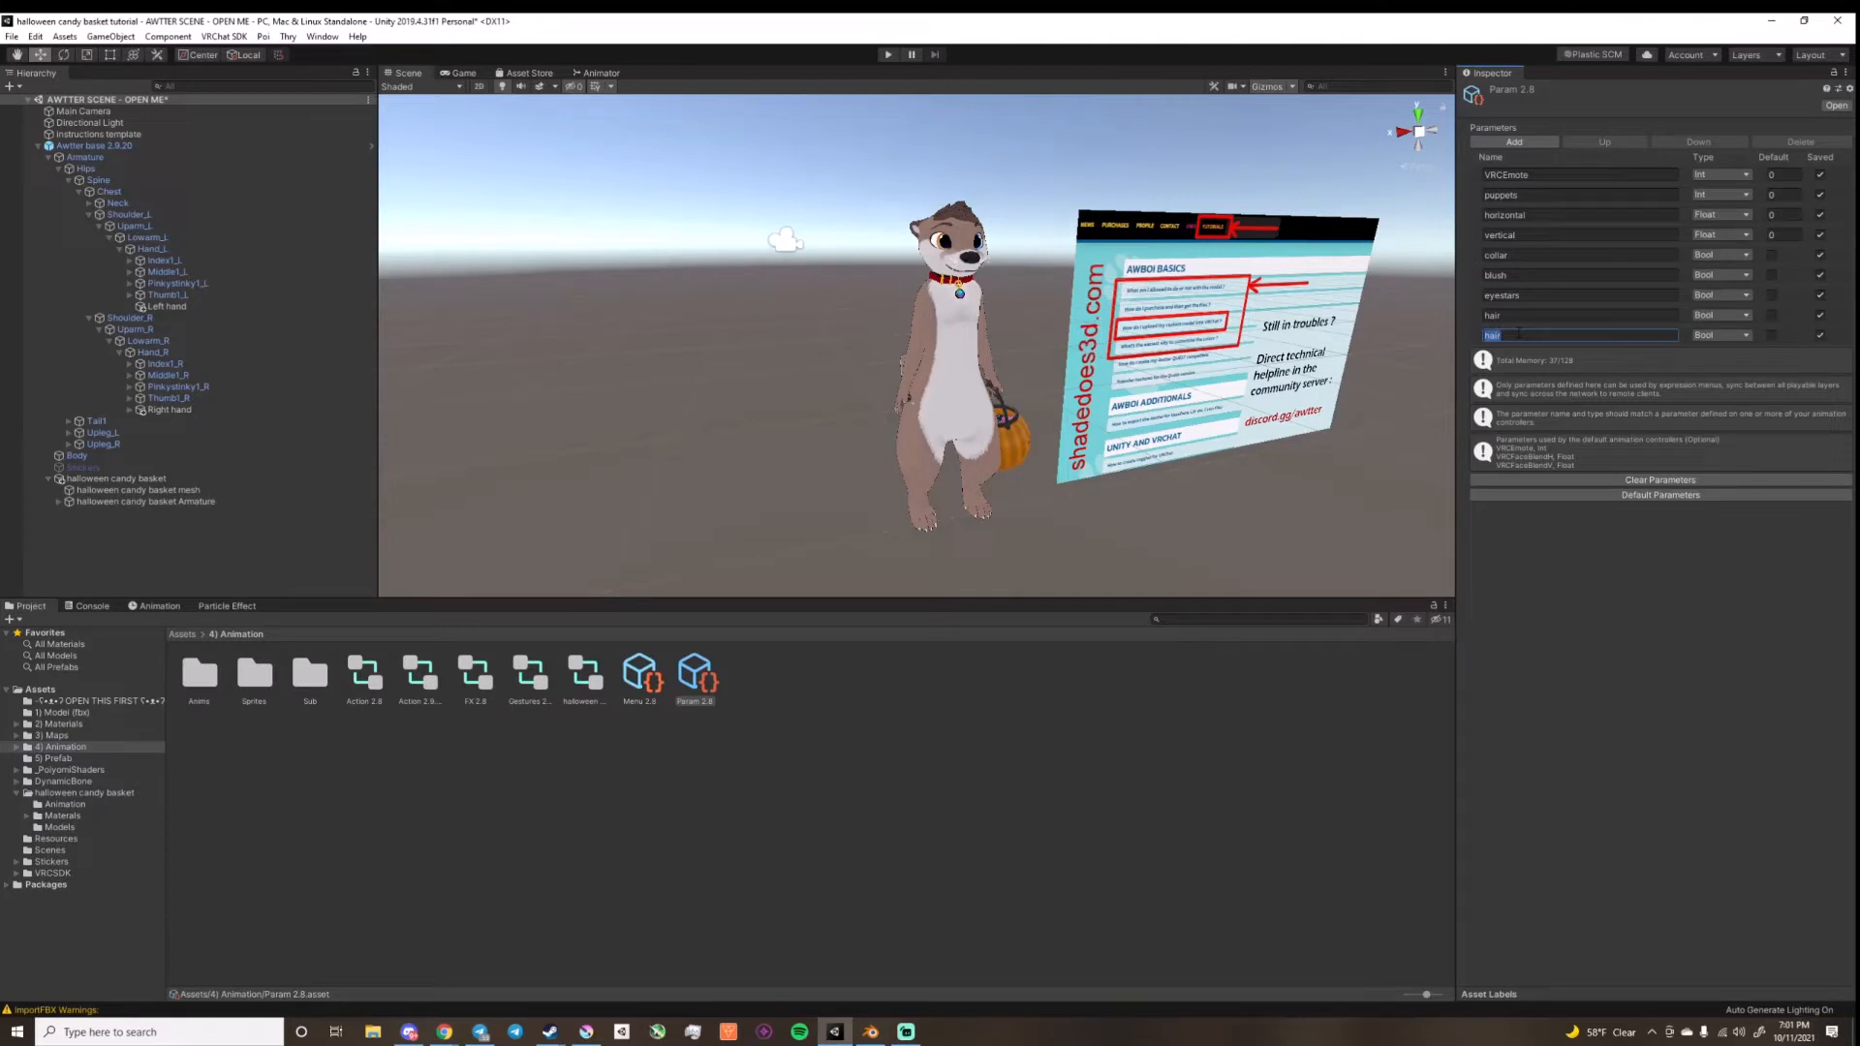
type("h")
Step: Add a control of type Sub Menu to the Menu 2.8 asset and name it bucket
left_click(638, 675)
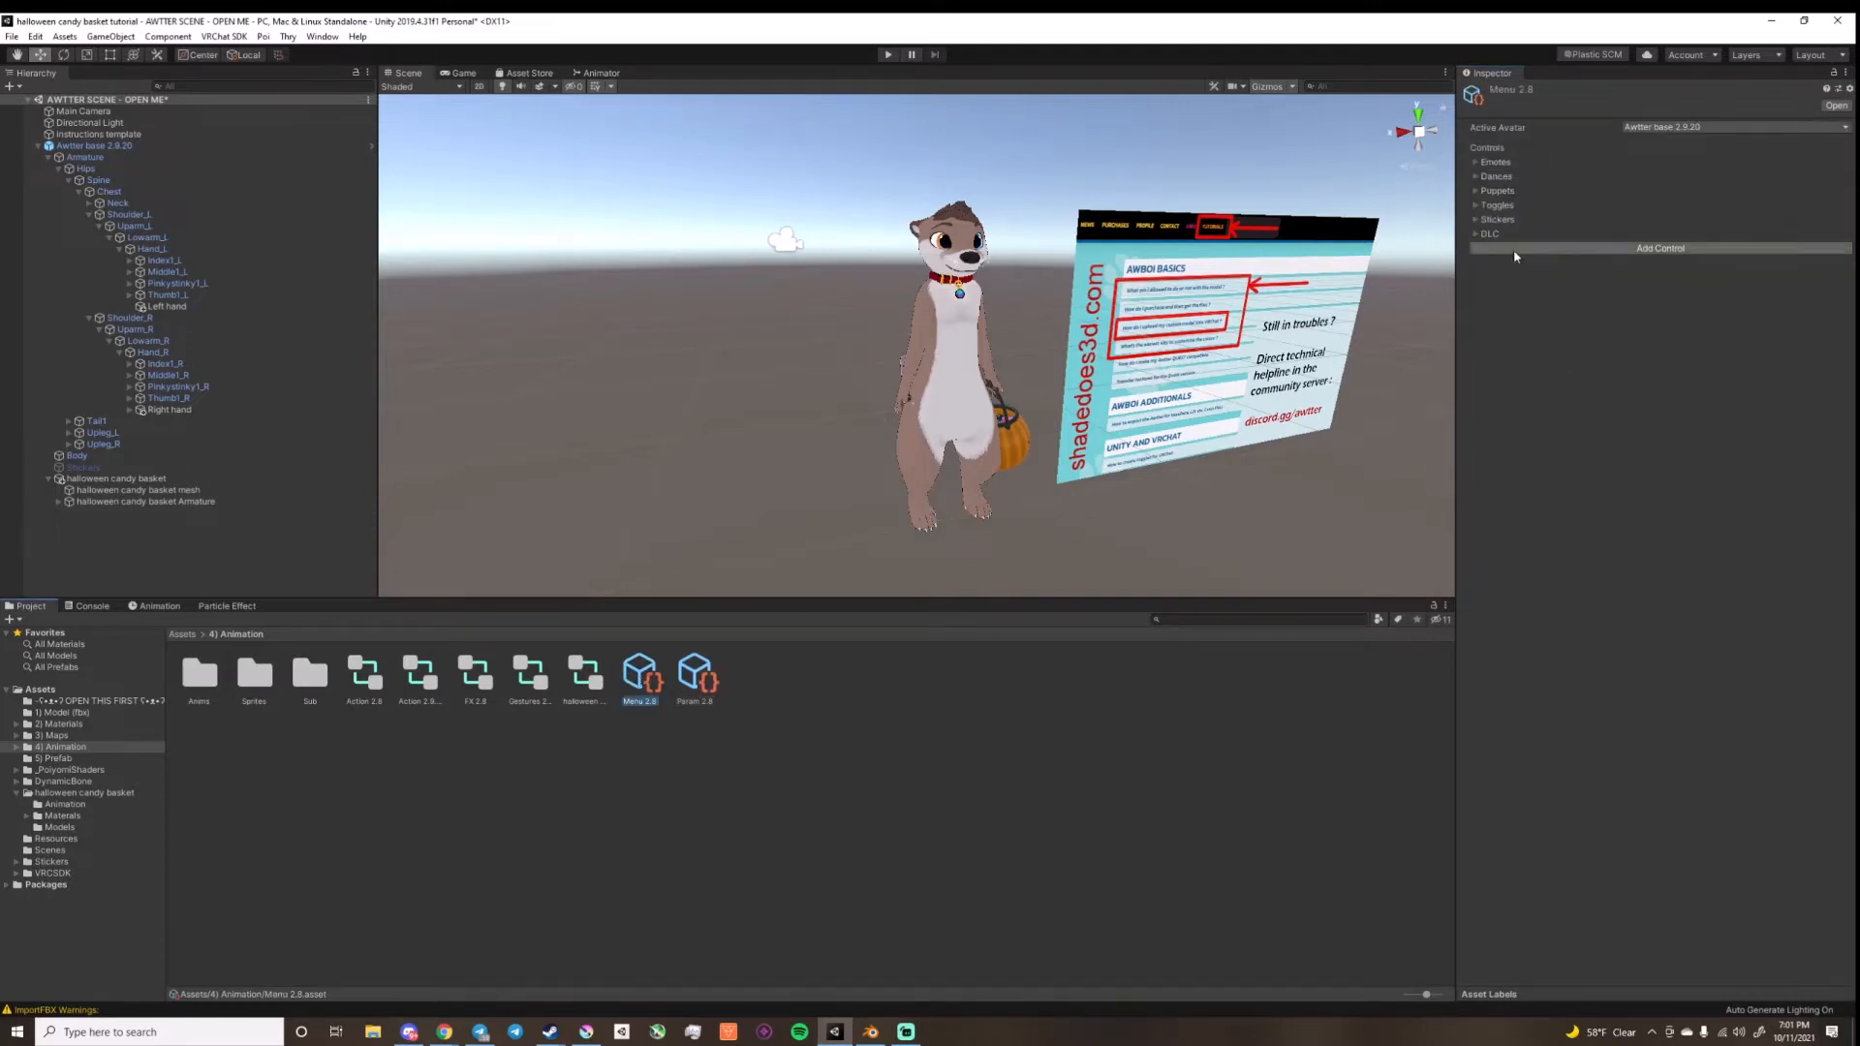
left_click(1512, 248)
left_click(1513, 248)
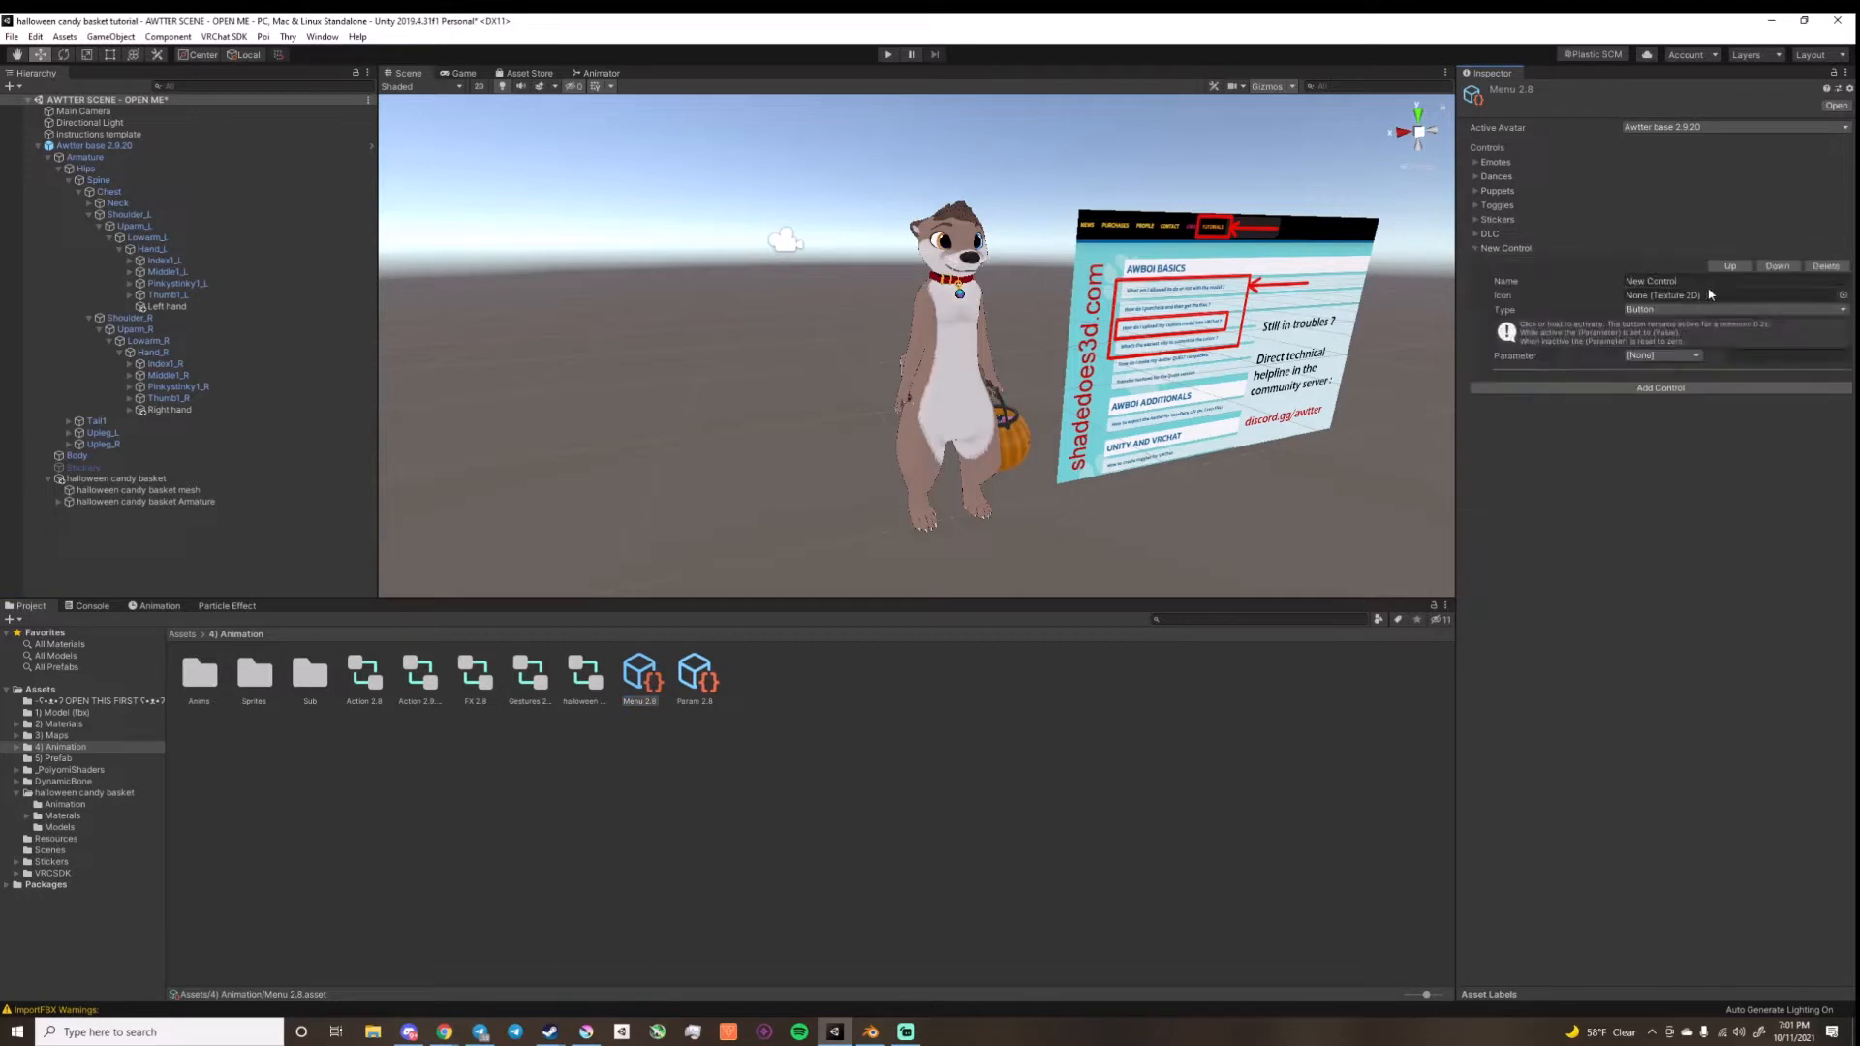
left_click(1680, 280)
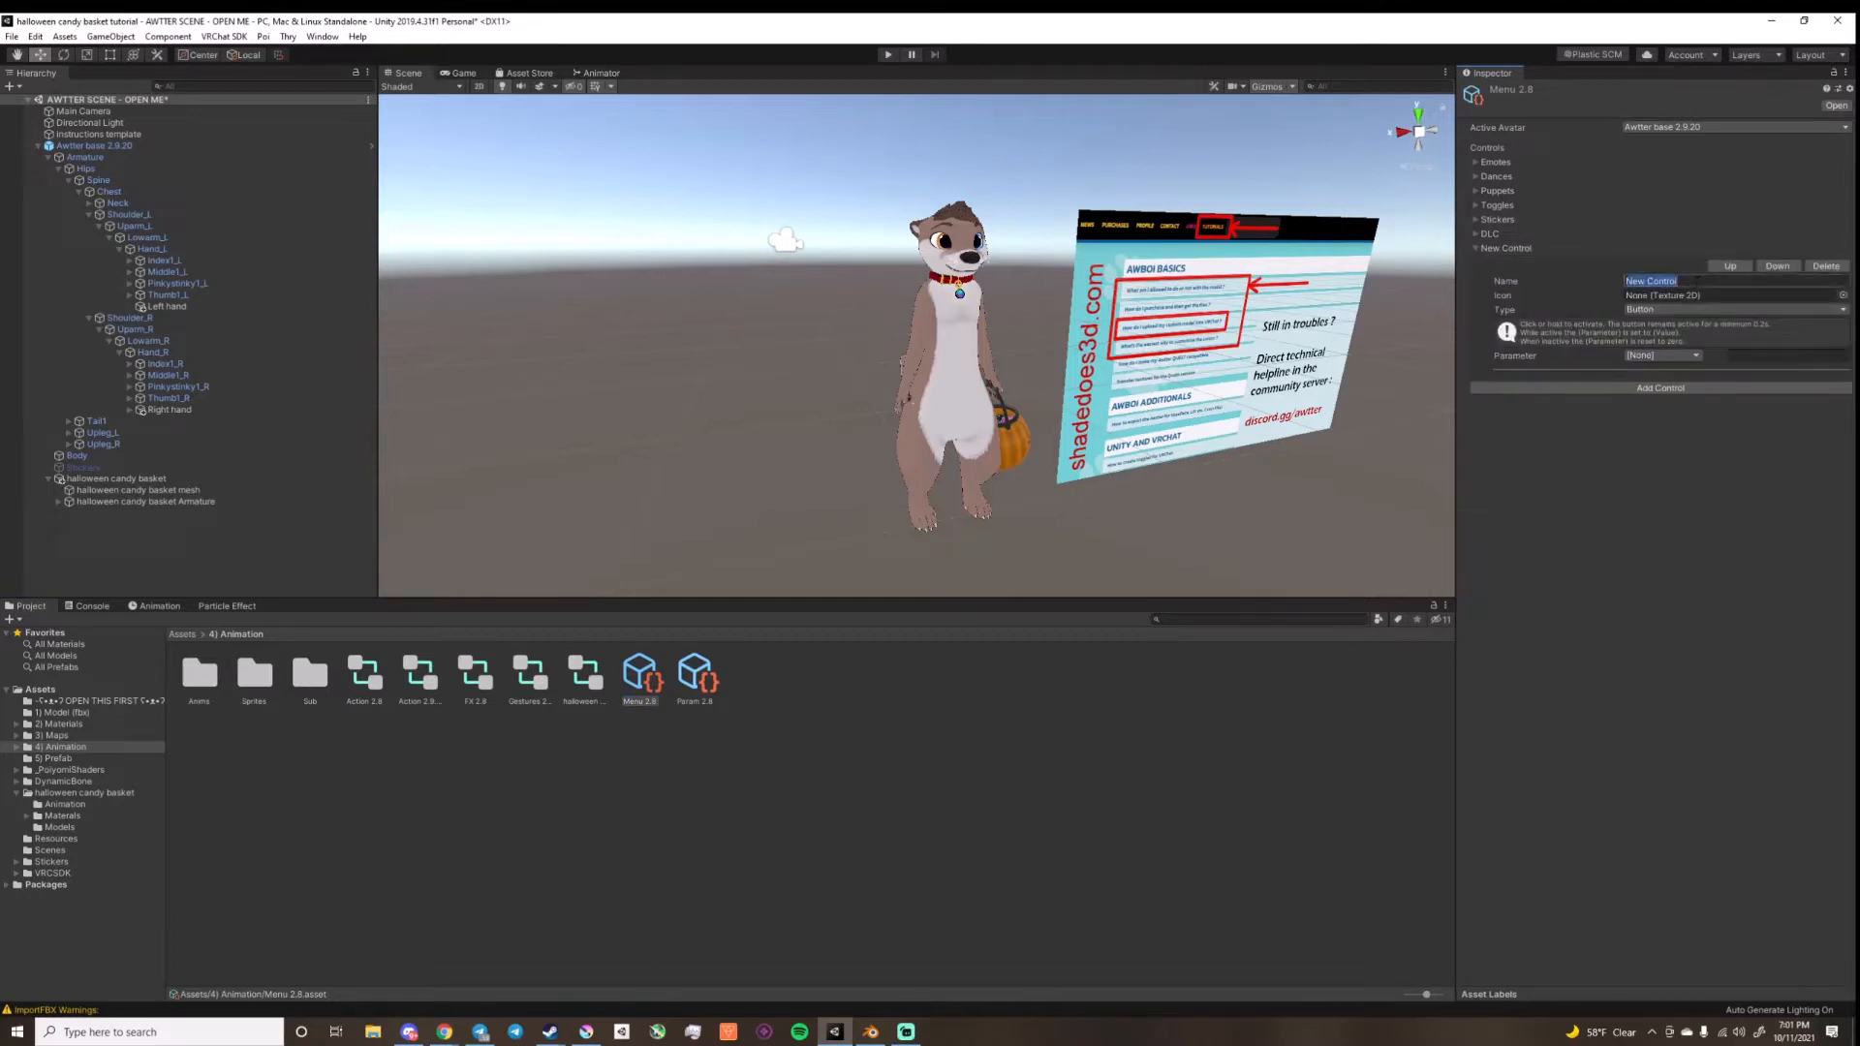
left_click(1685, 309)
left_click(1690, 355)
left_click(1679, 283)
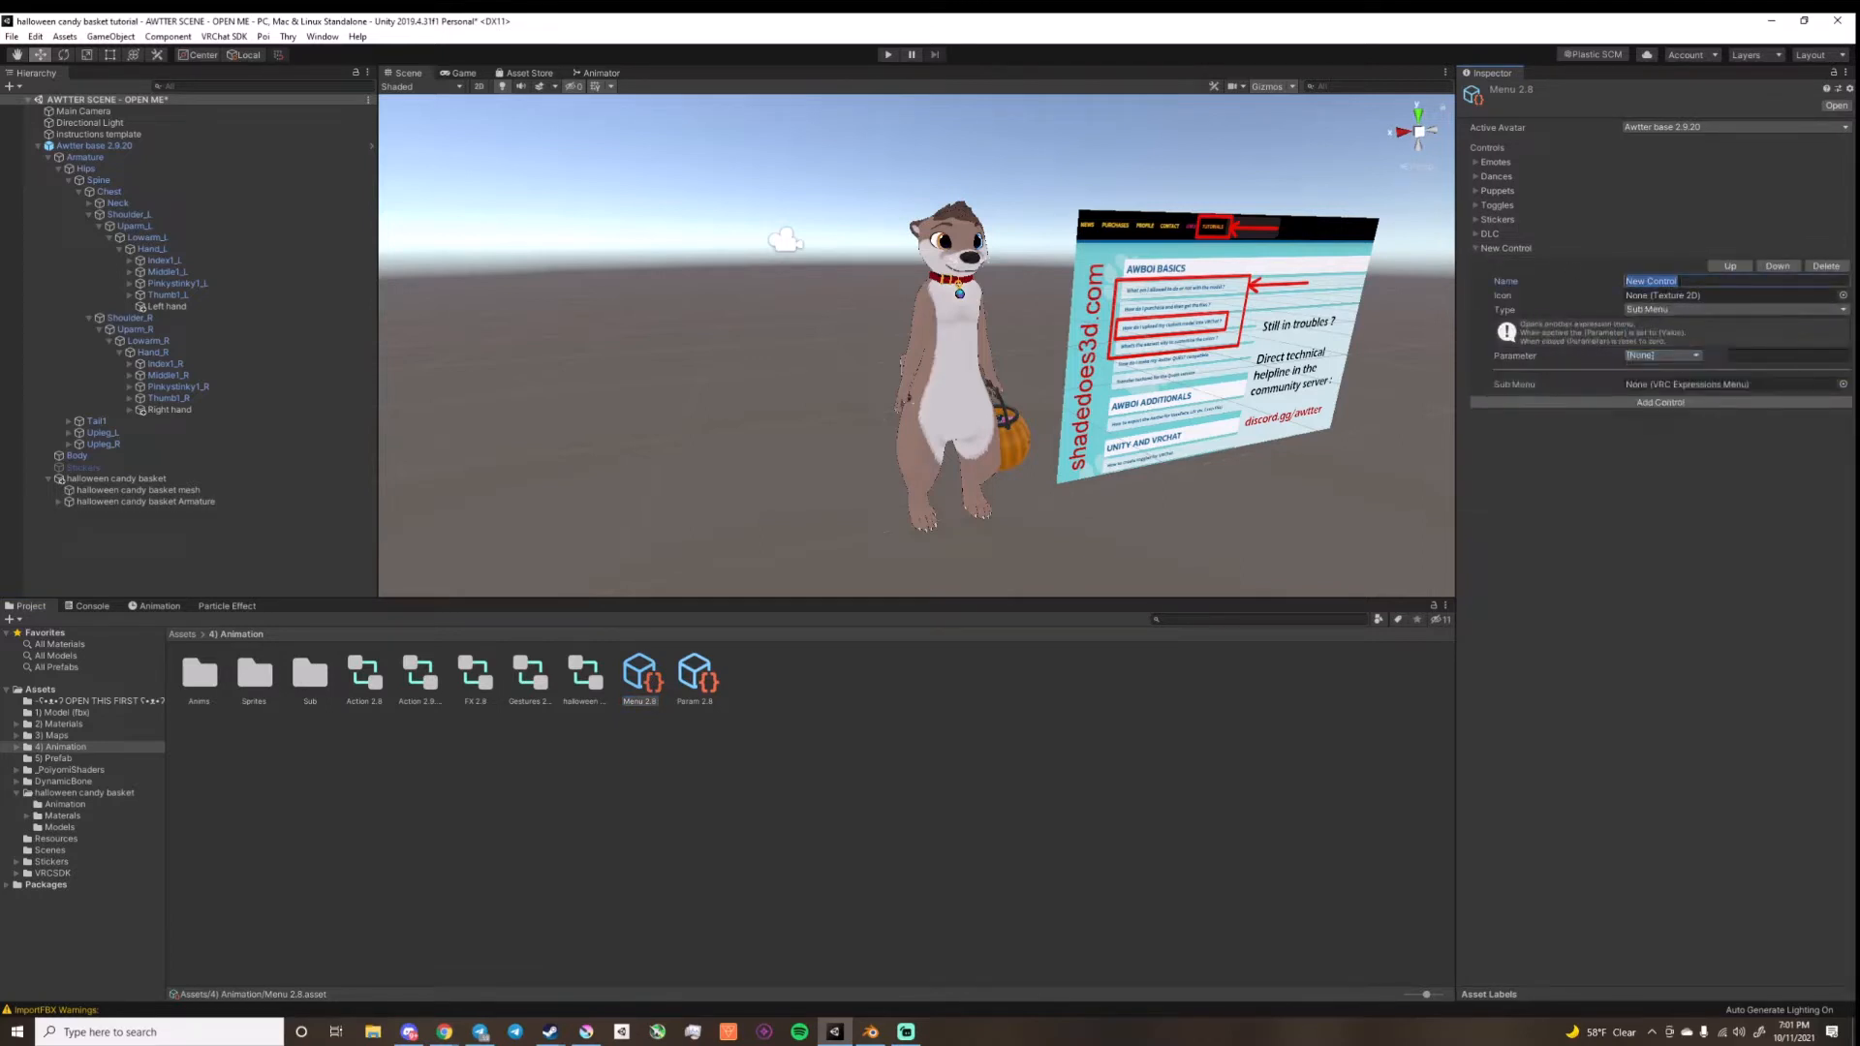
type("bucket")
Step: Set the bucket control's icon to tog pic and its submenu to sub halloween basket
left_click(1842, 296)
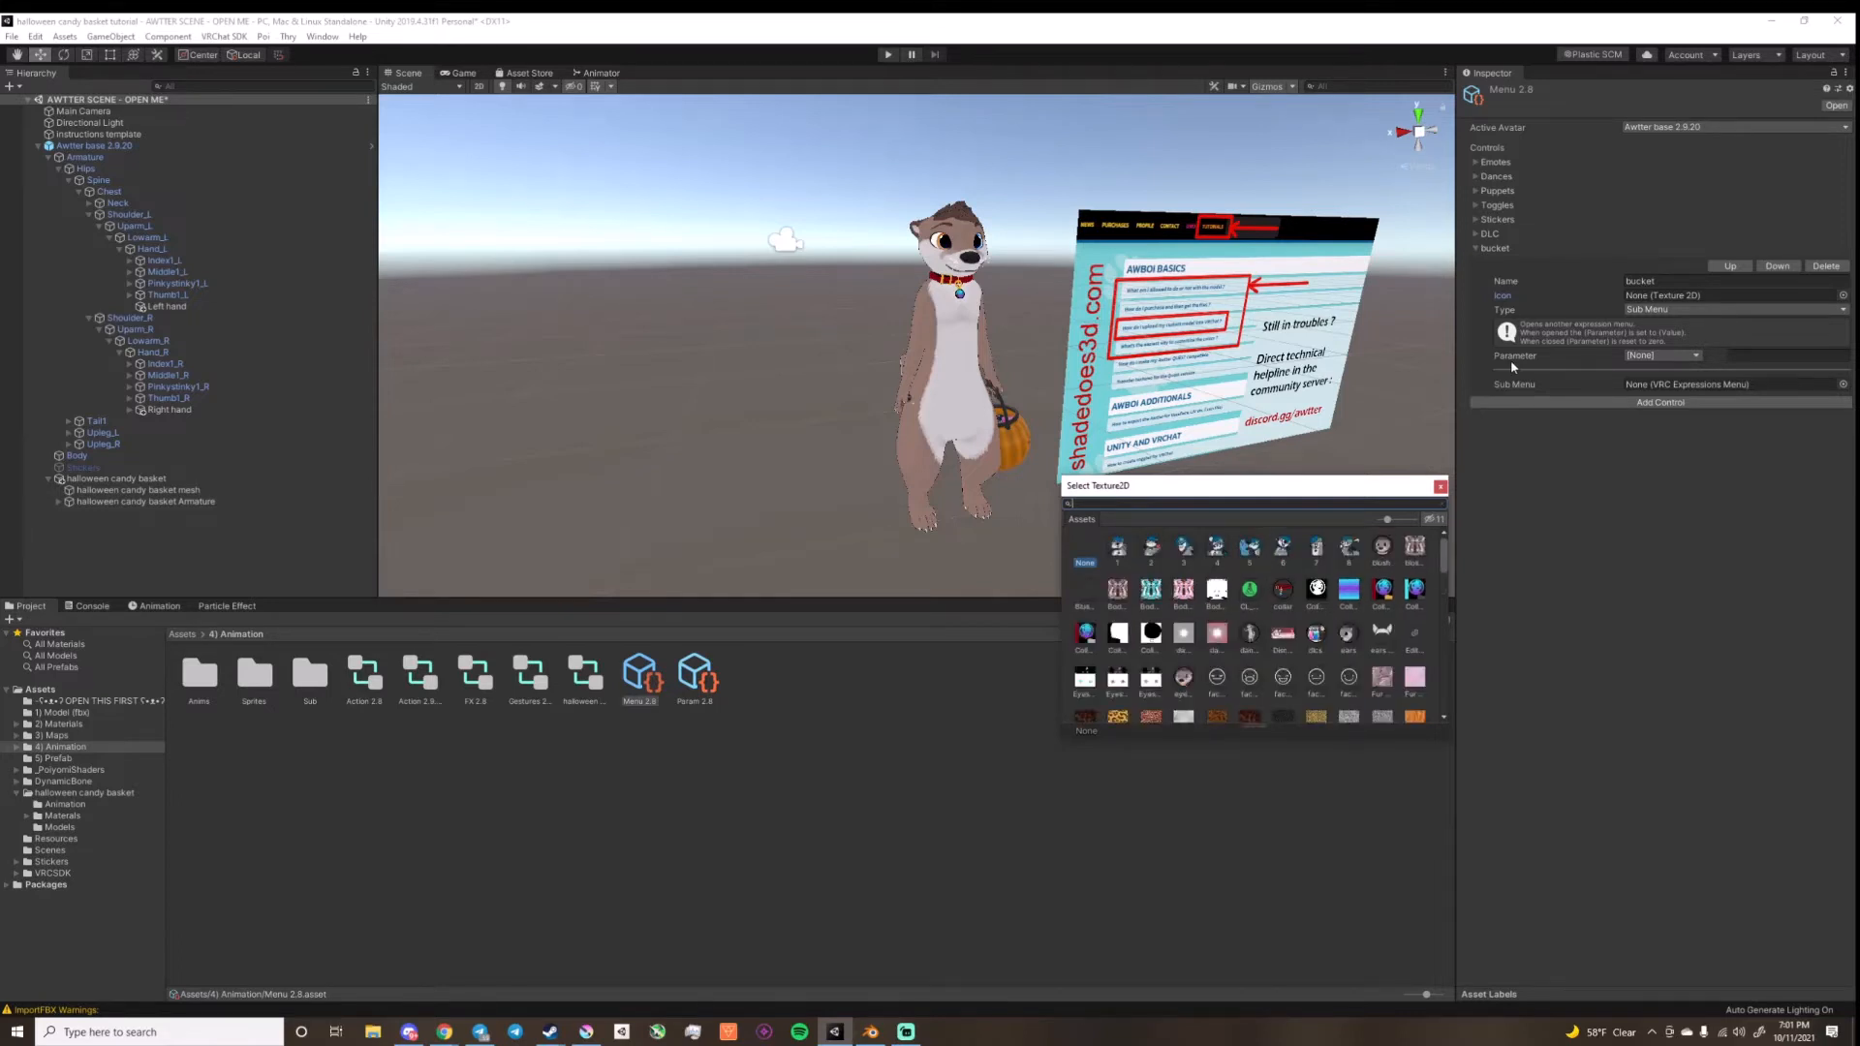
type("pi")
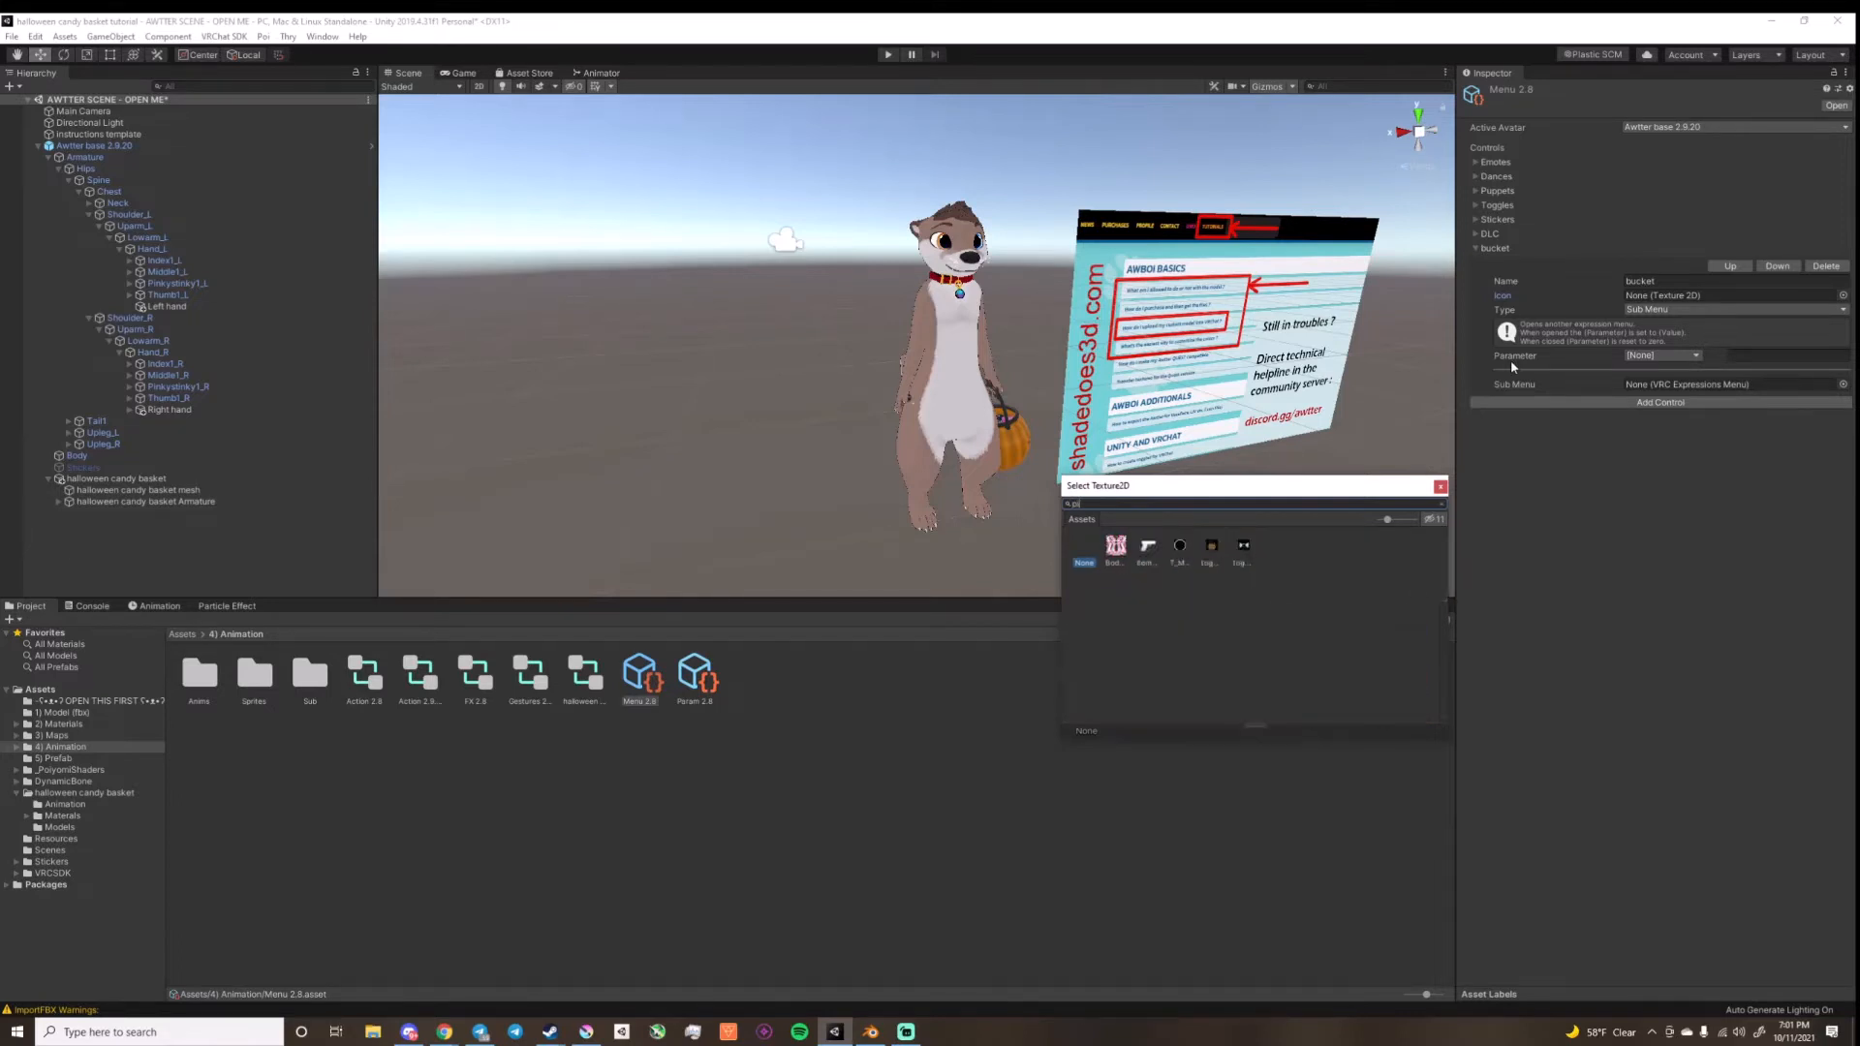
type("c")
left_click(1115, 547)
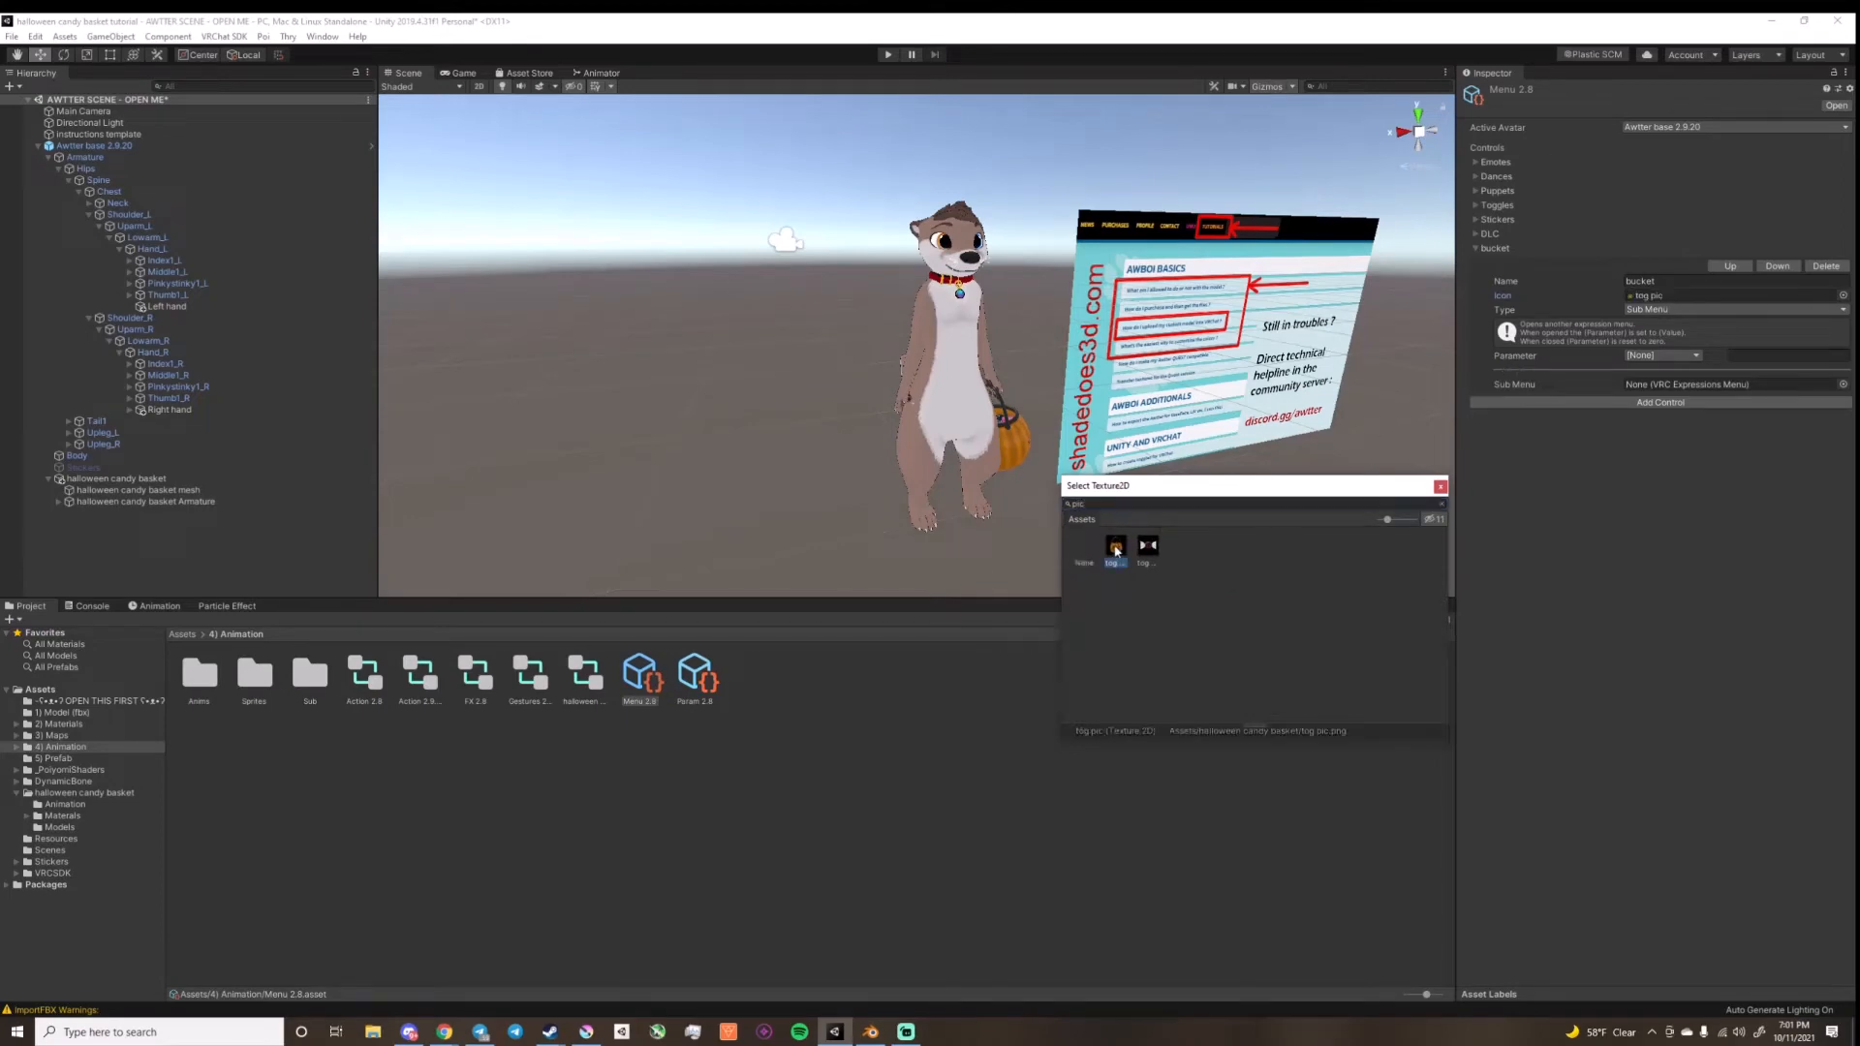
left_click(1842, 383)
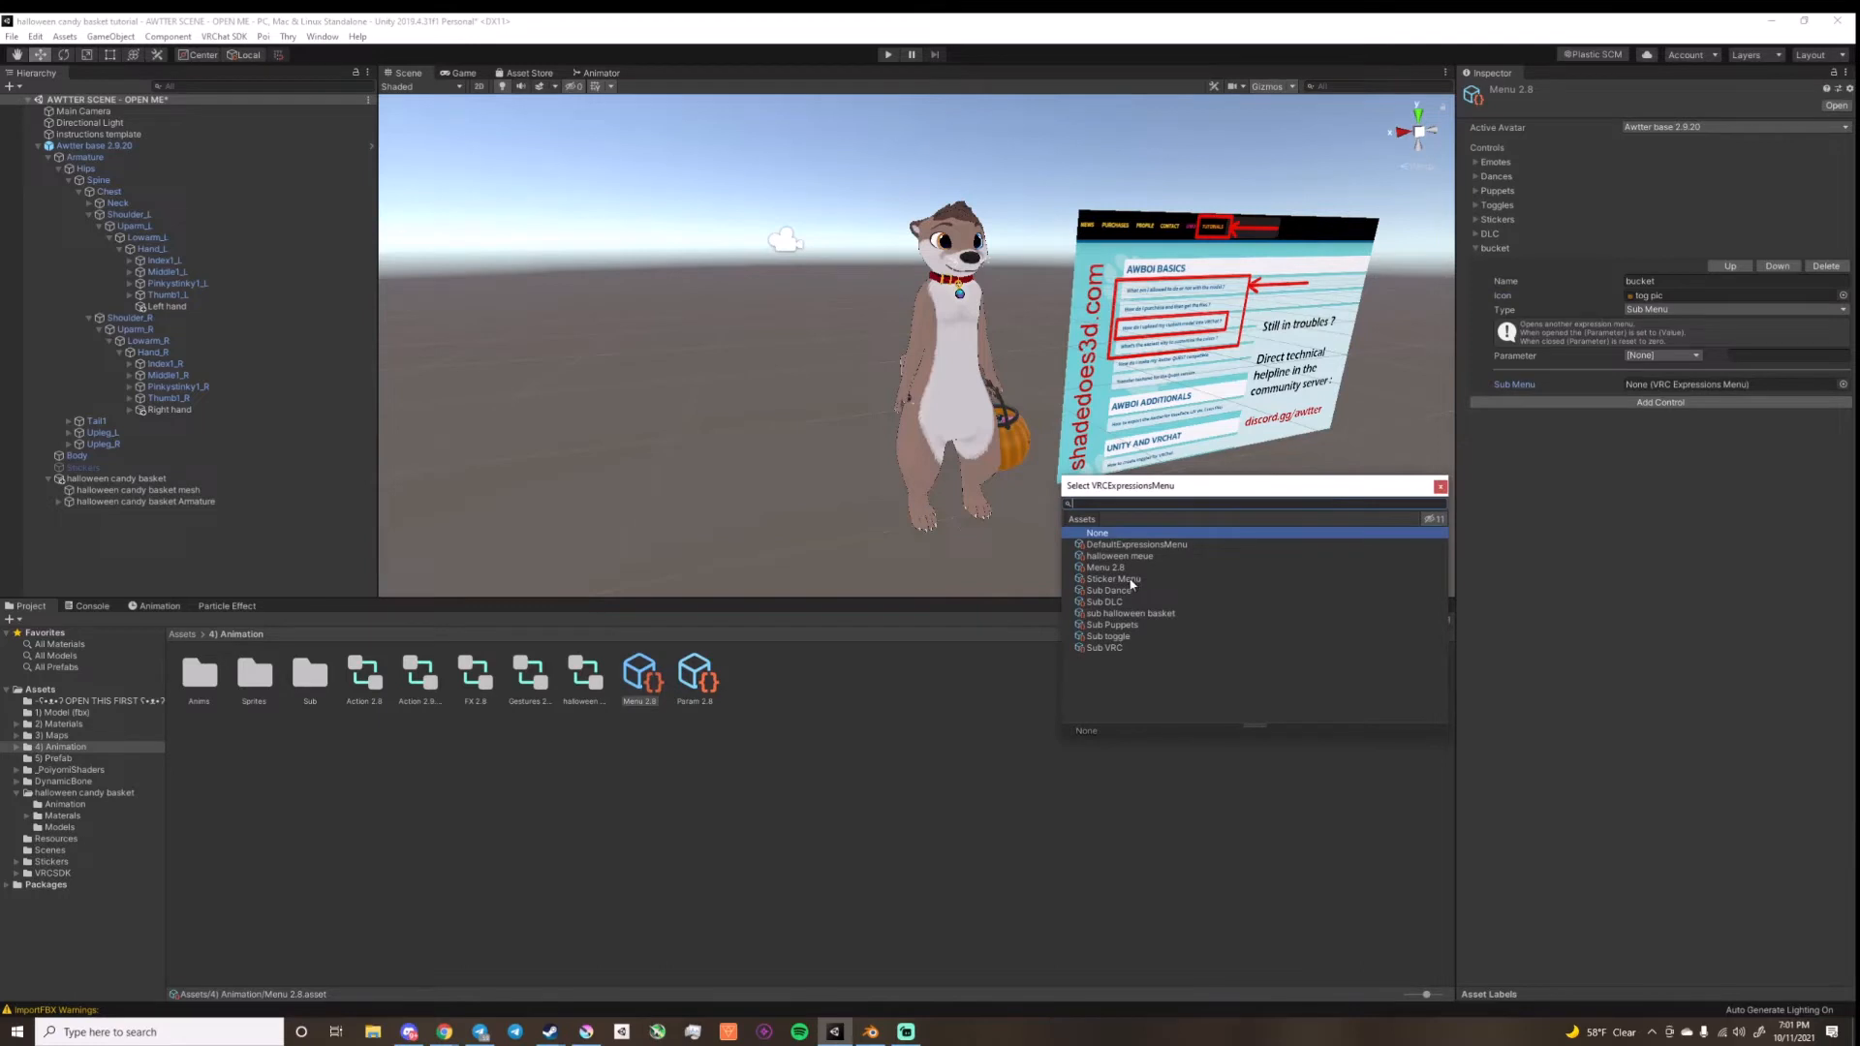
left_click(1121, 613)
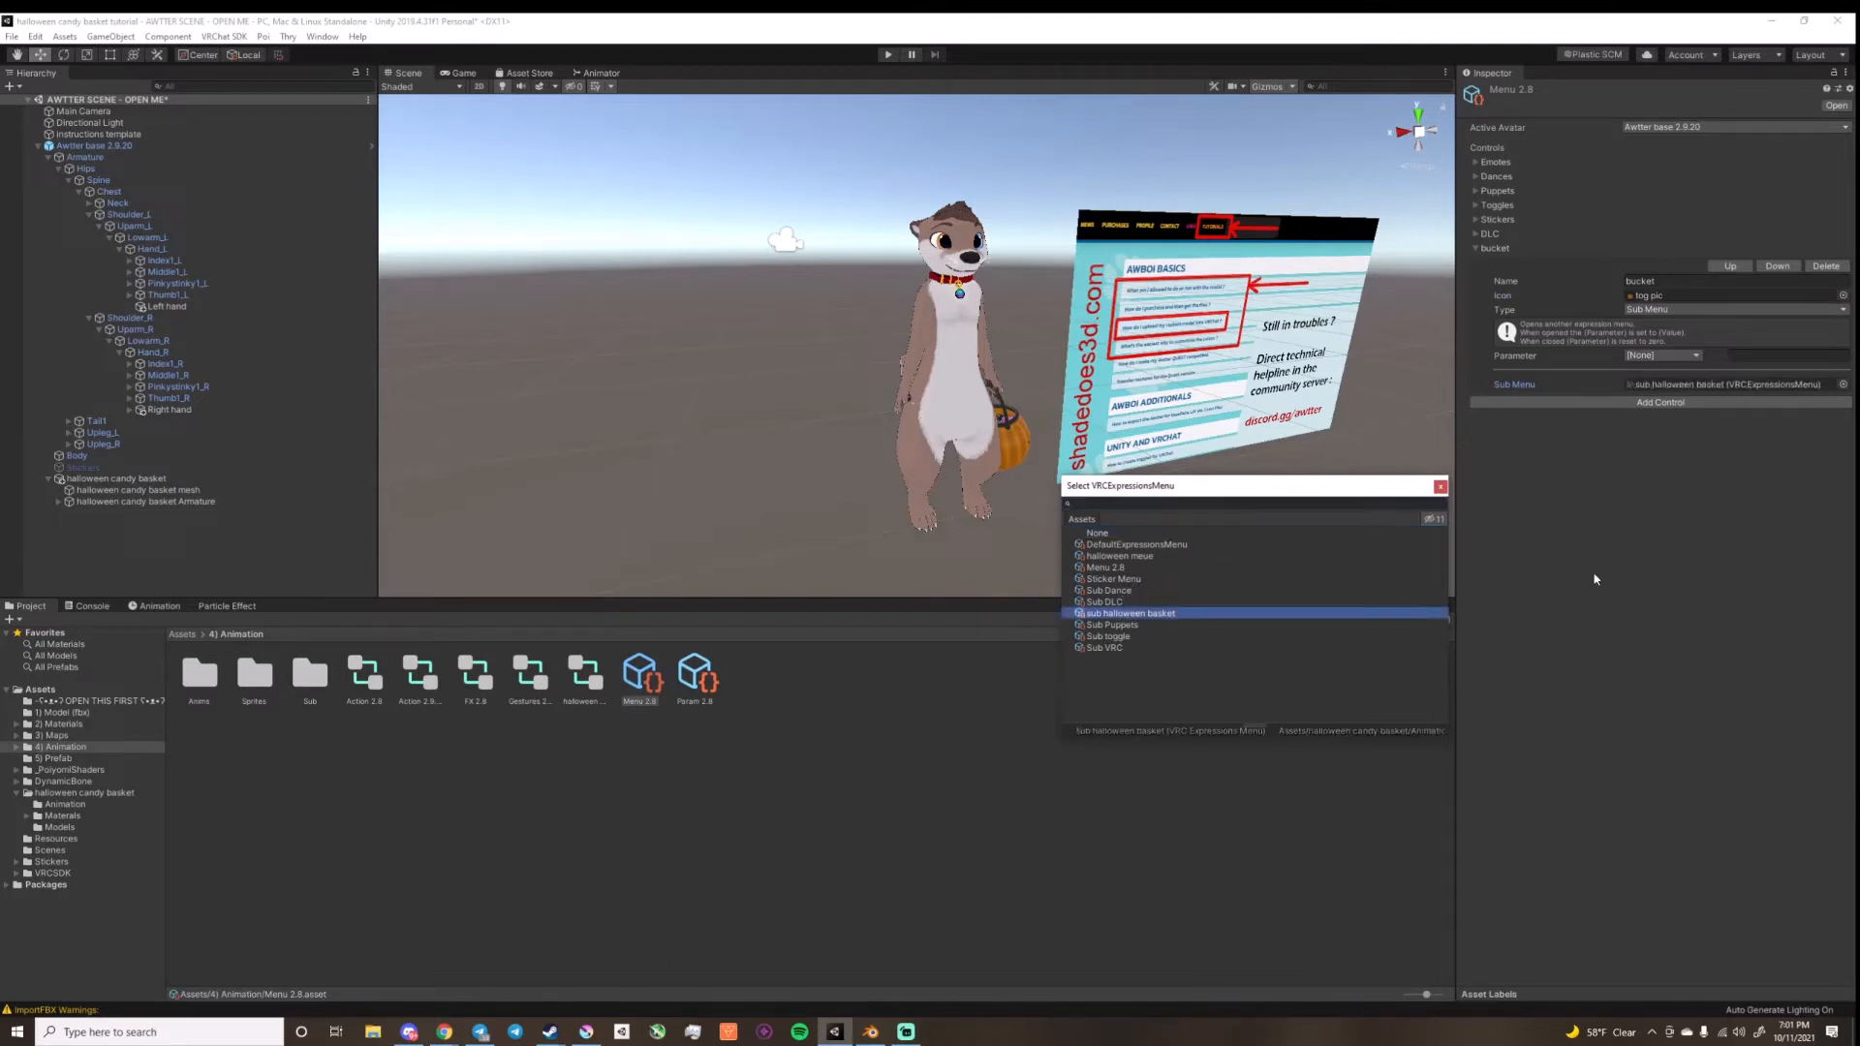
left_click(1654, 535)
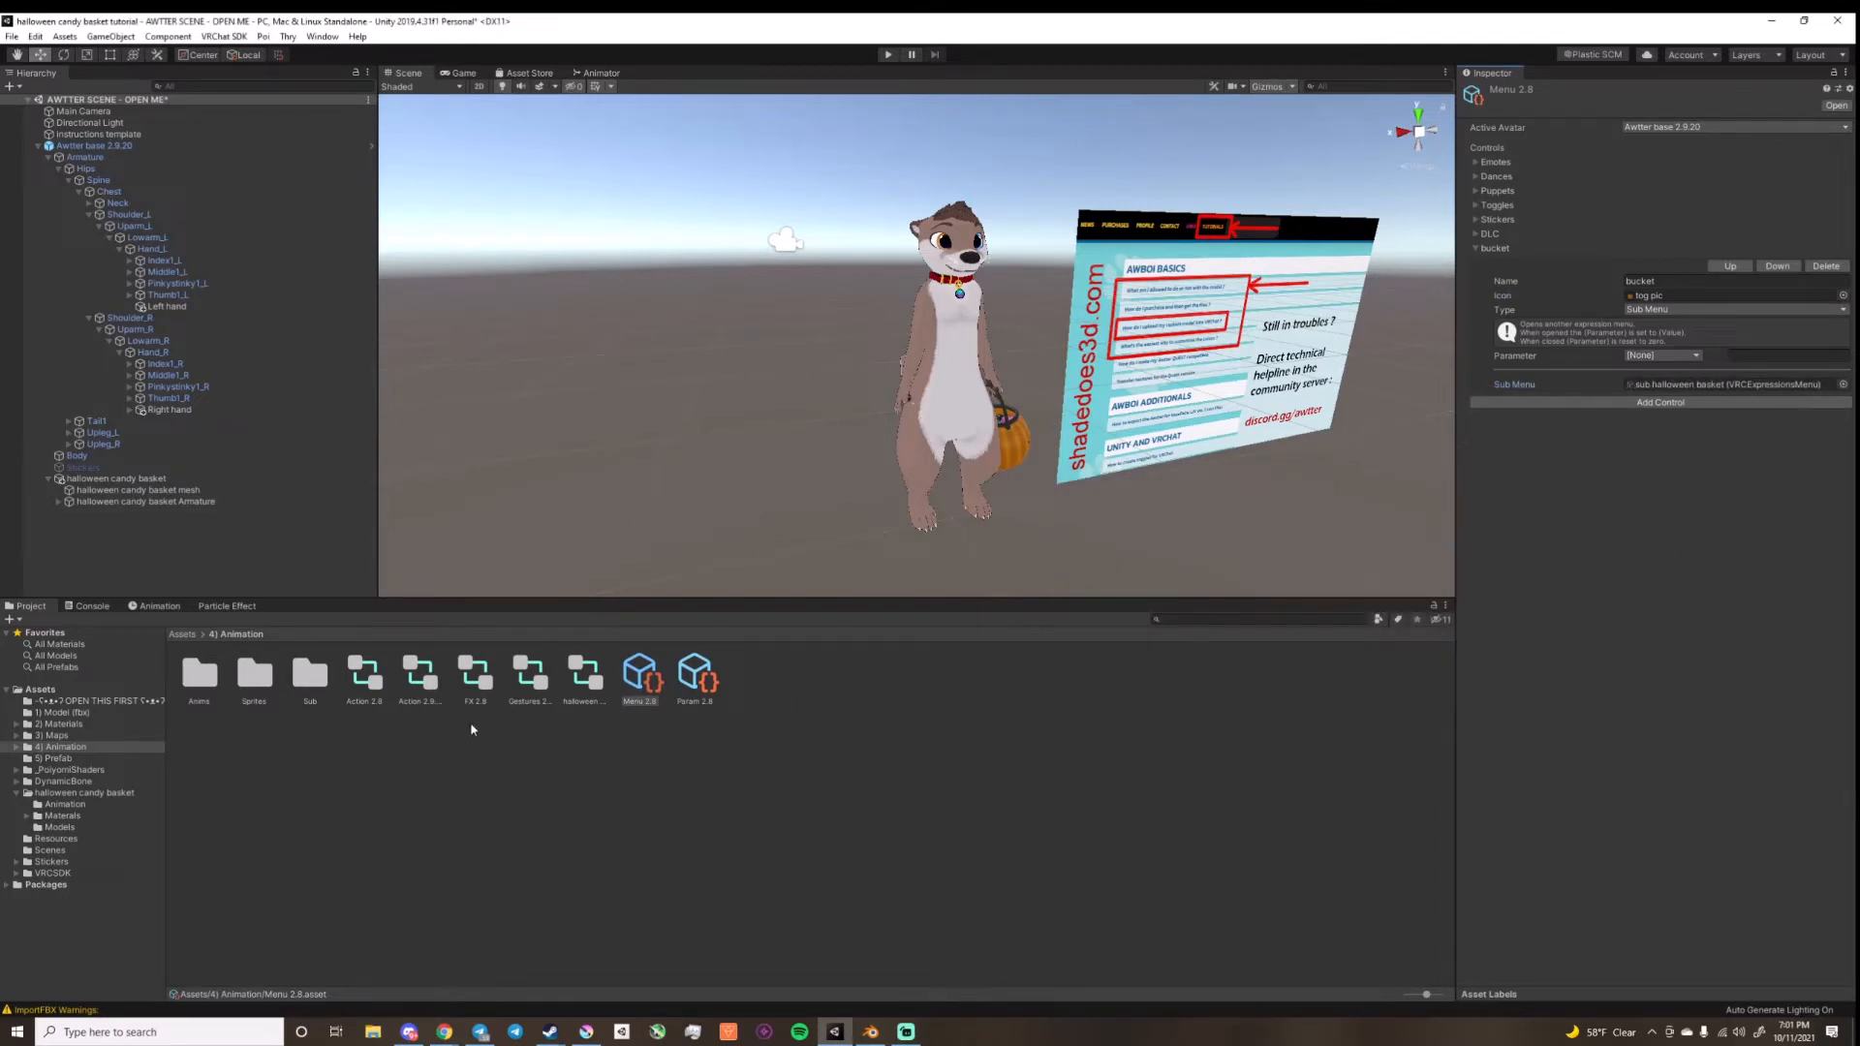
Step: Open the halloween FX controller and examine the name and states of its bucket tog layer
left_click(474, 675)
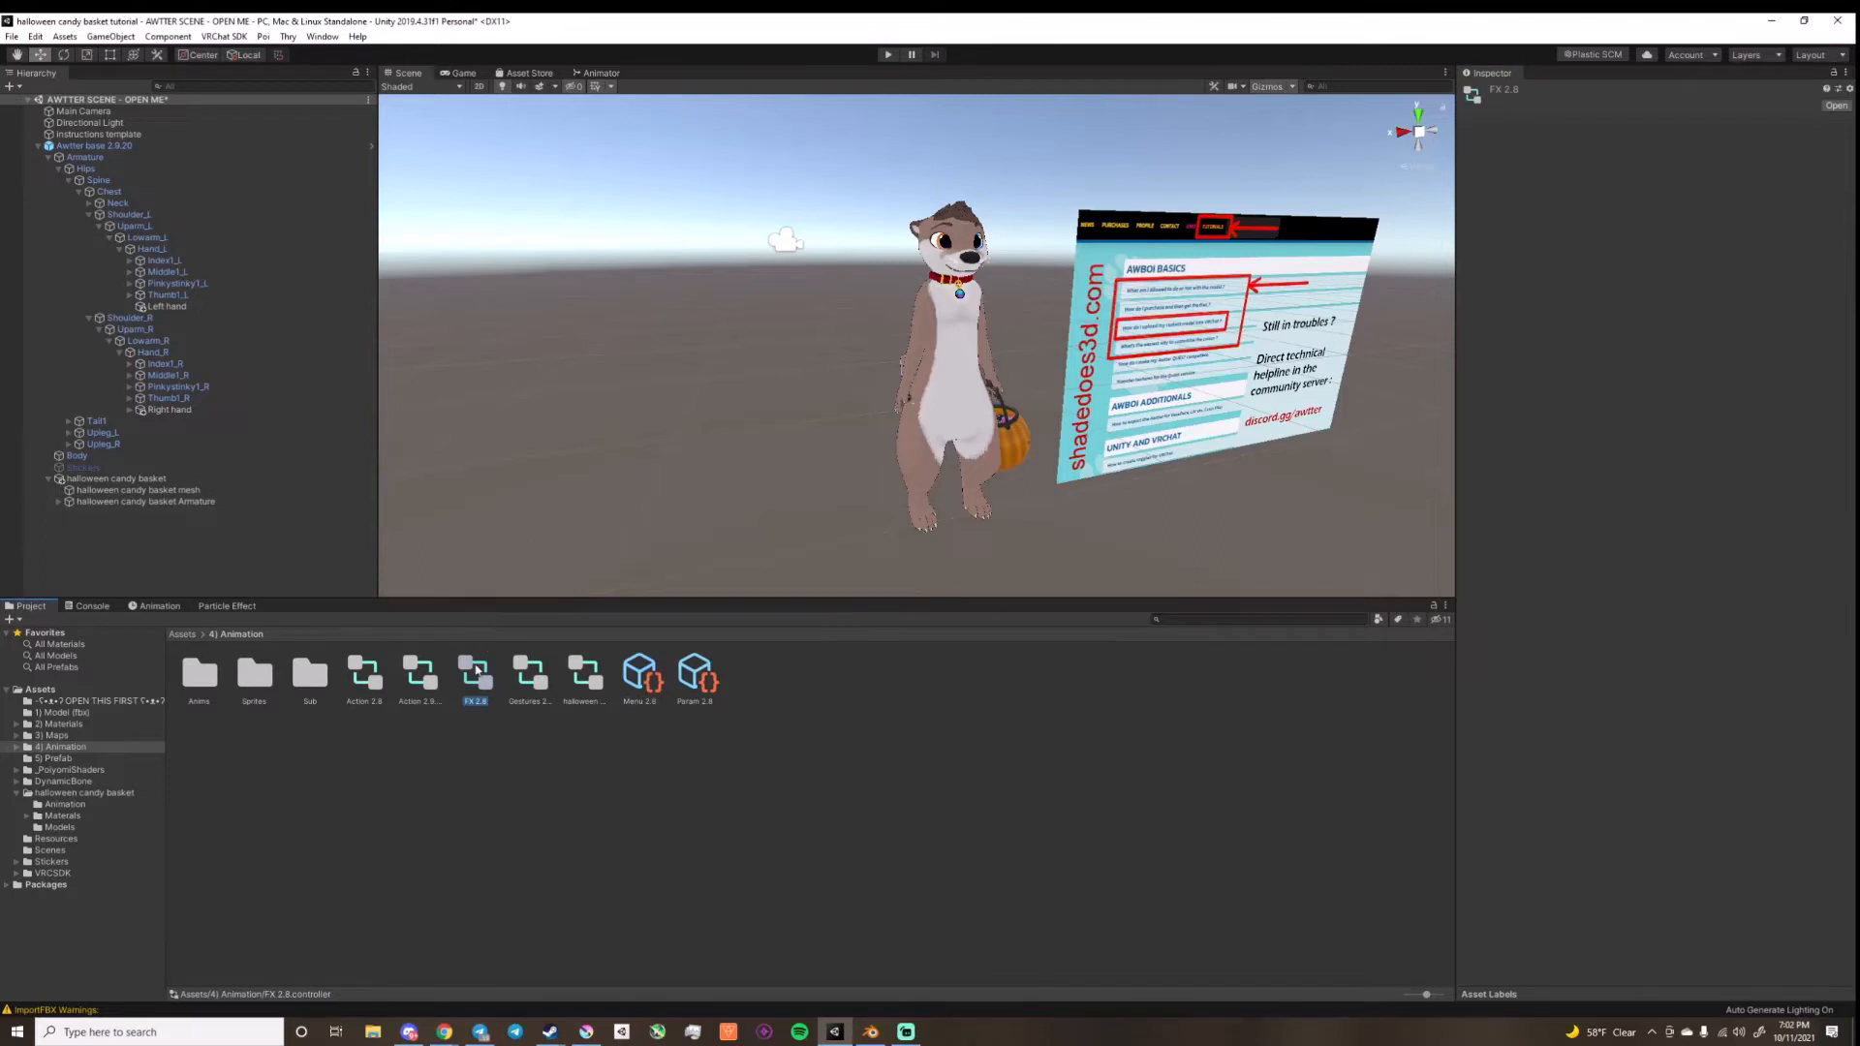
double_click(584, 675)
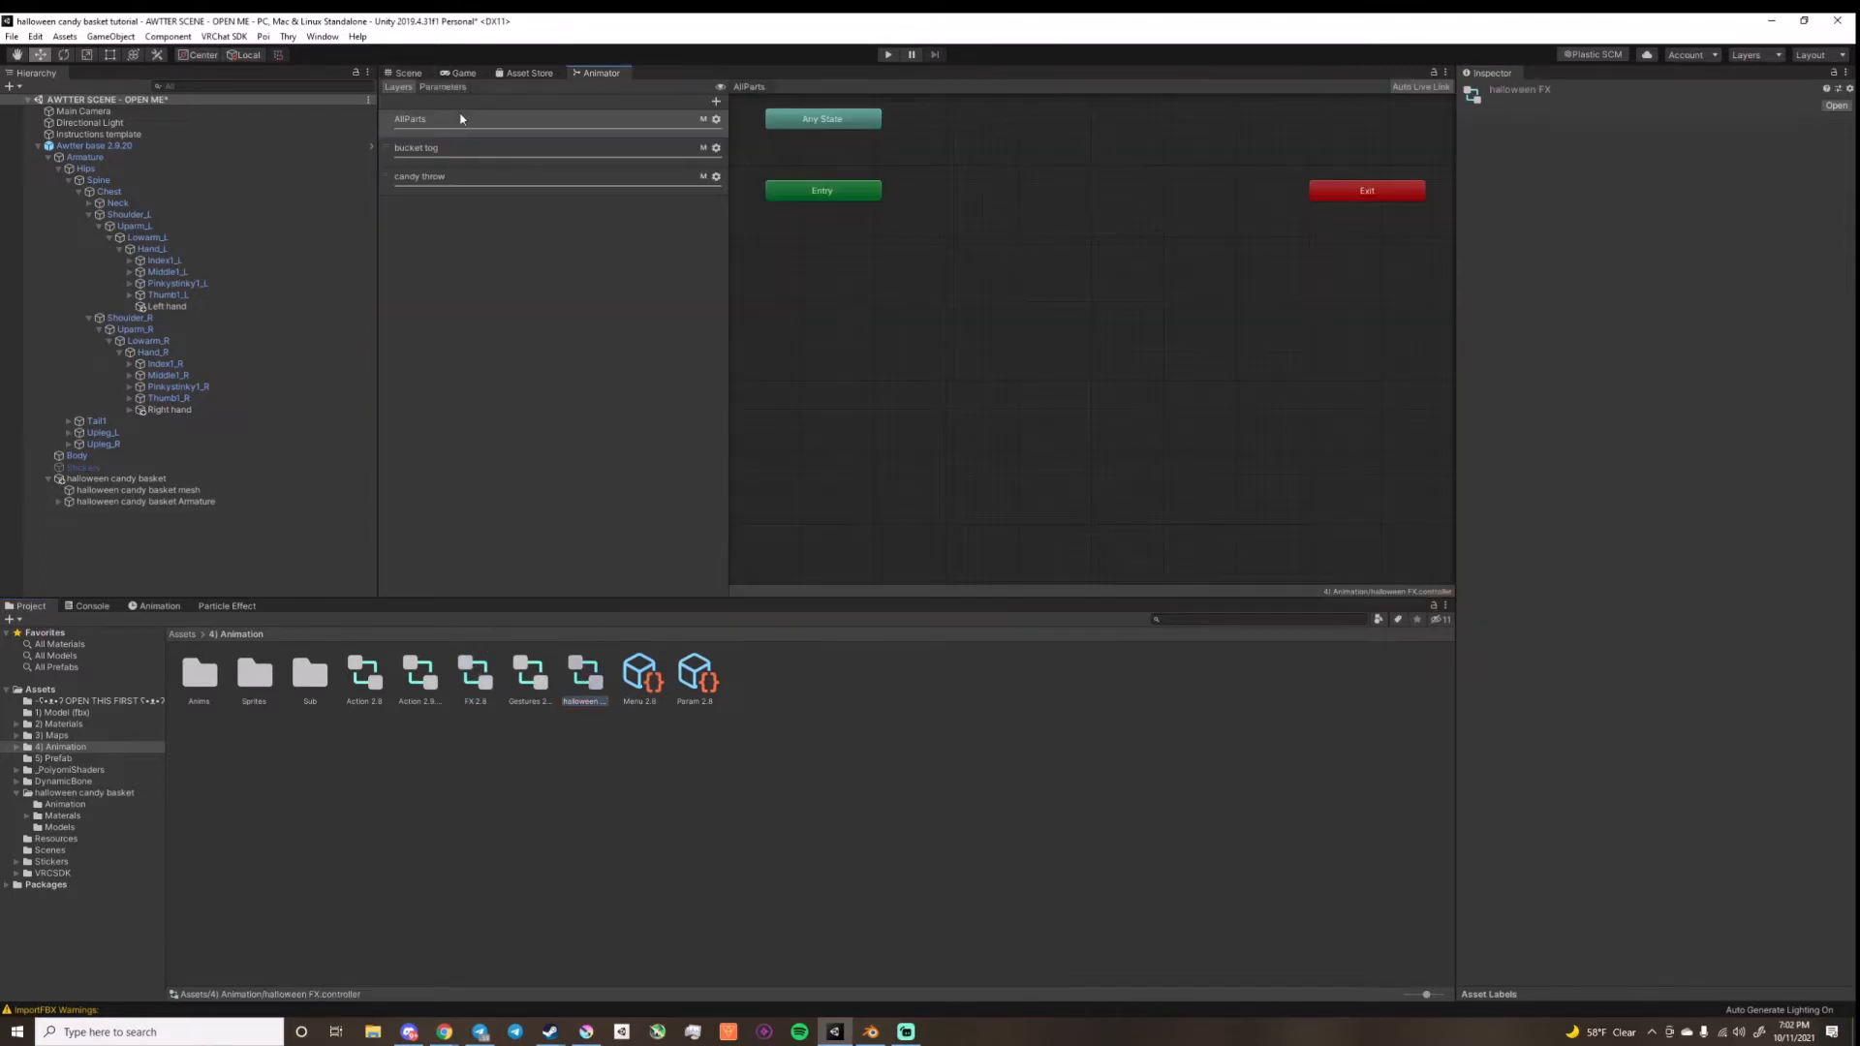
double_click(475, 149)
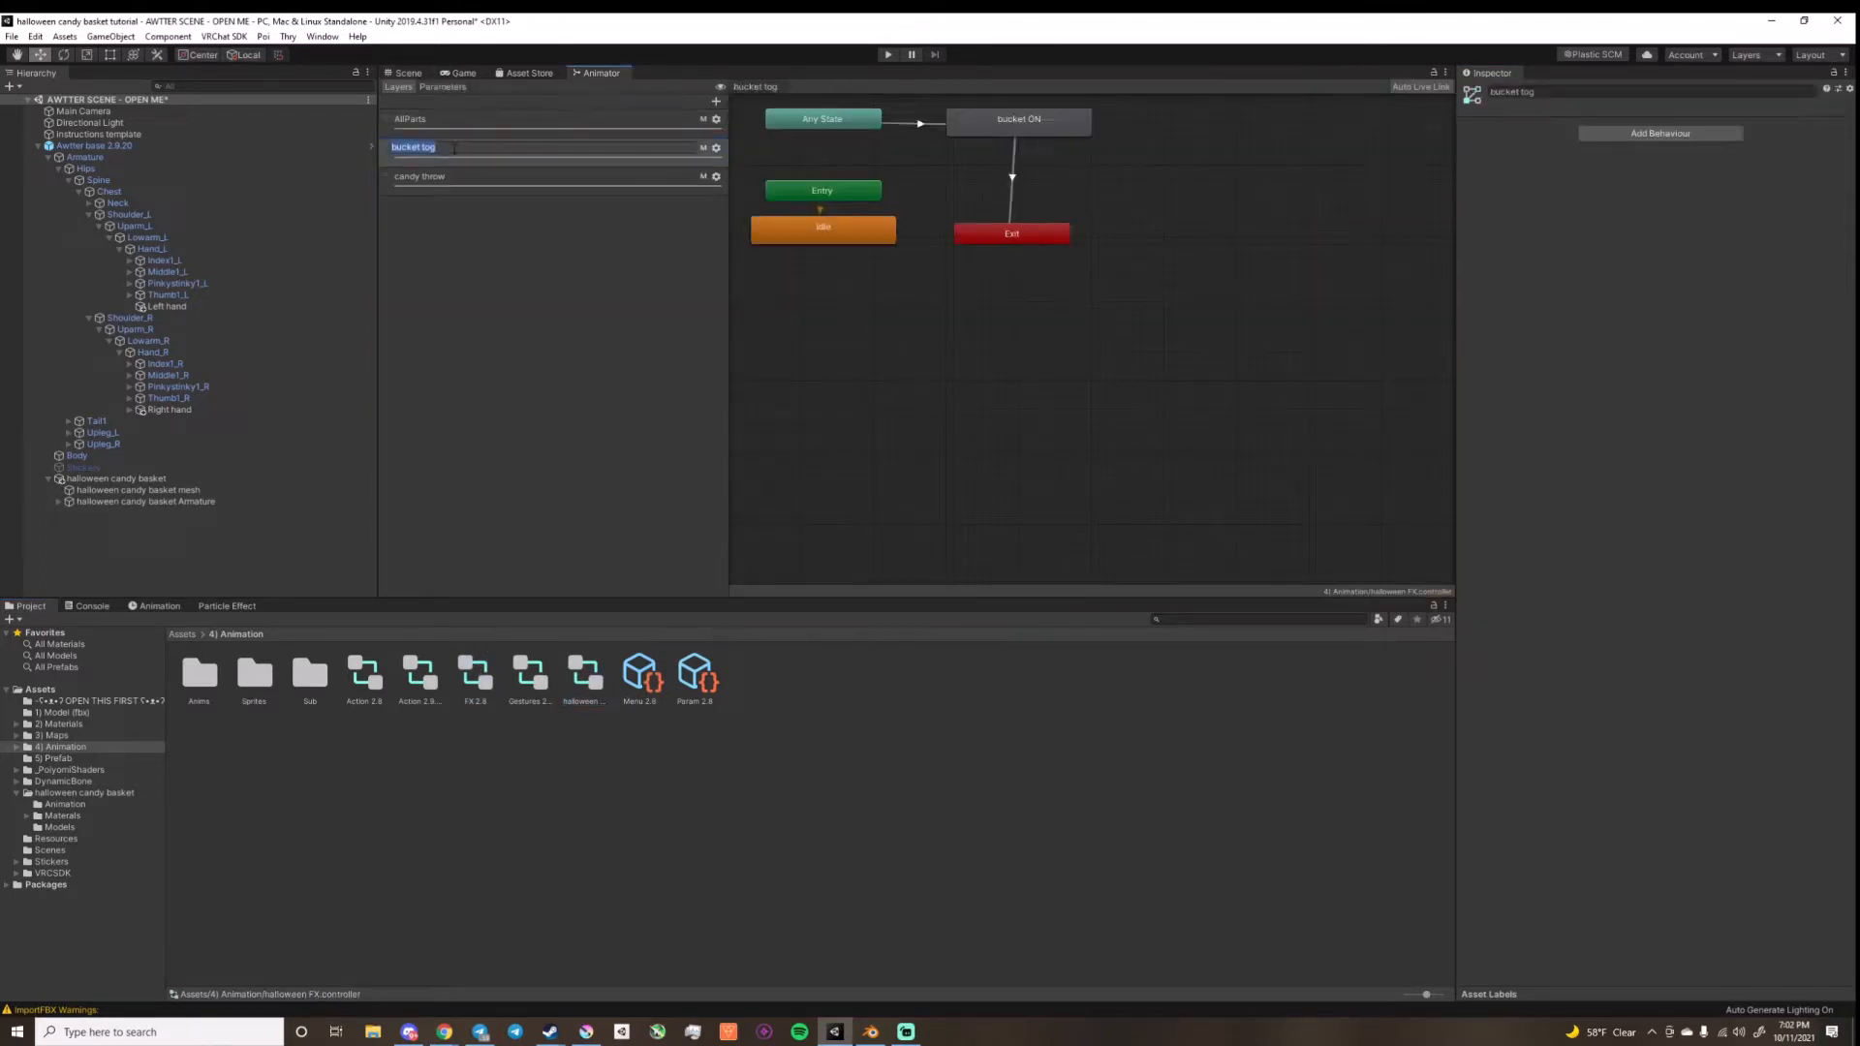
left_click(530, 437)
Step: Add a new layer and a Bool parameter named bucket to the FX 2.8 controller
left_click(477, 689)
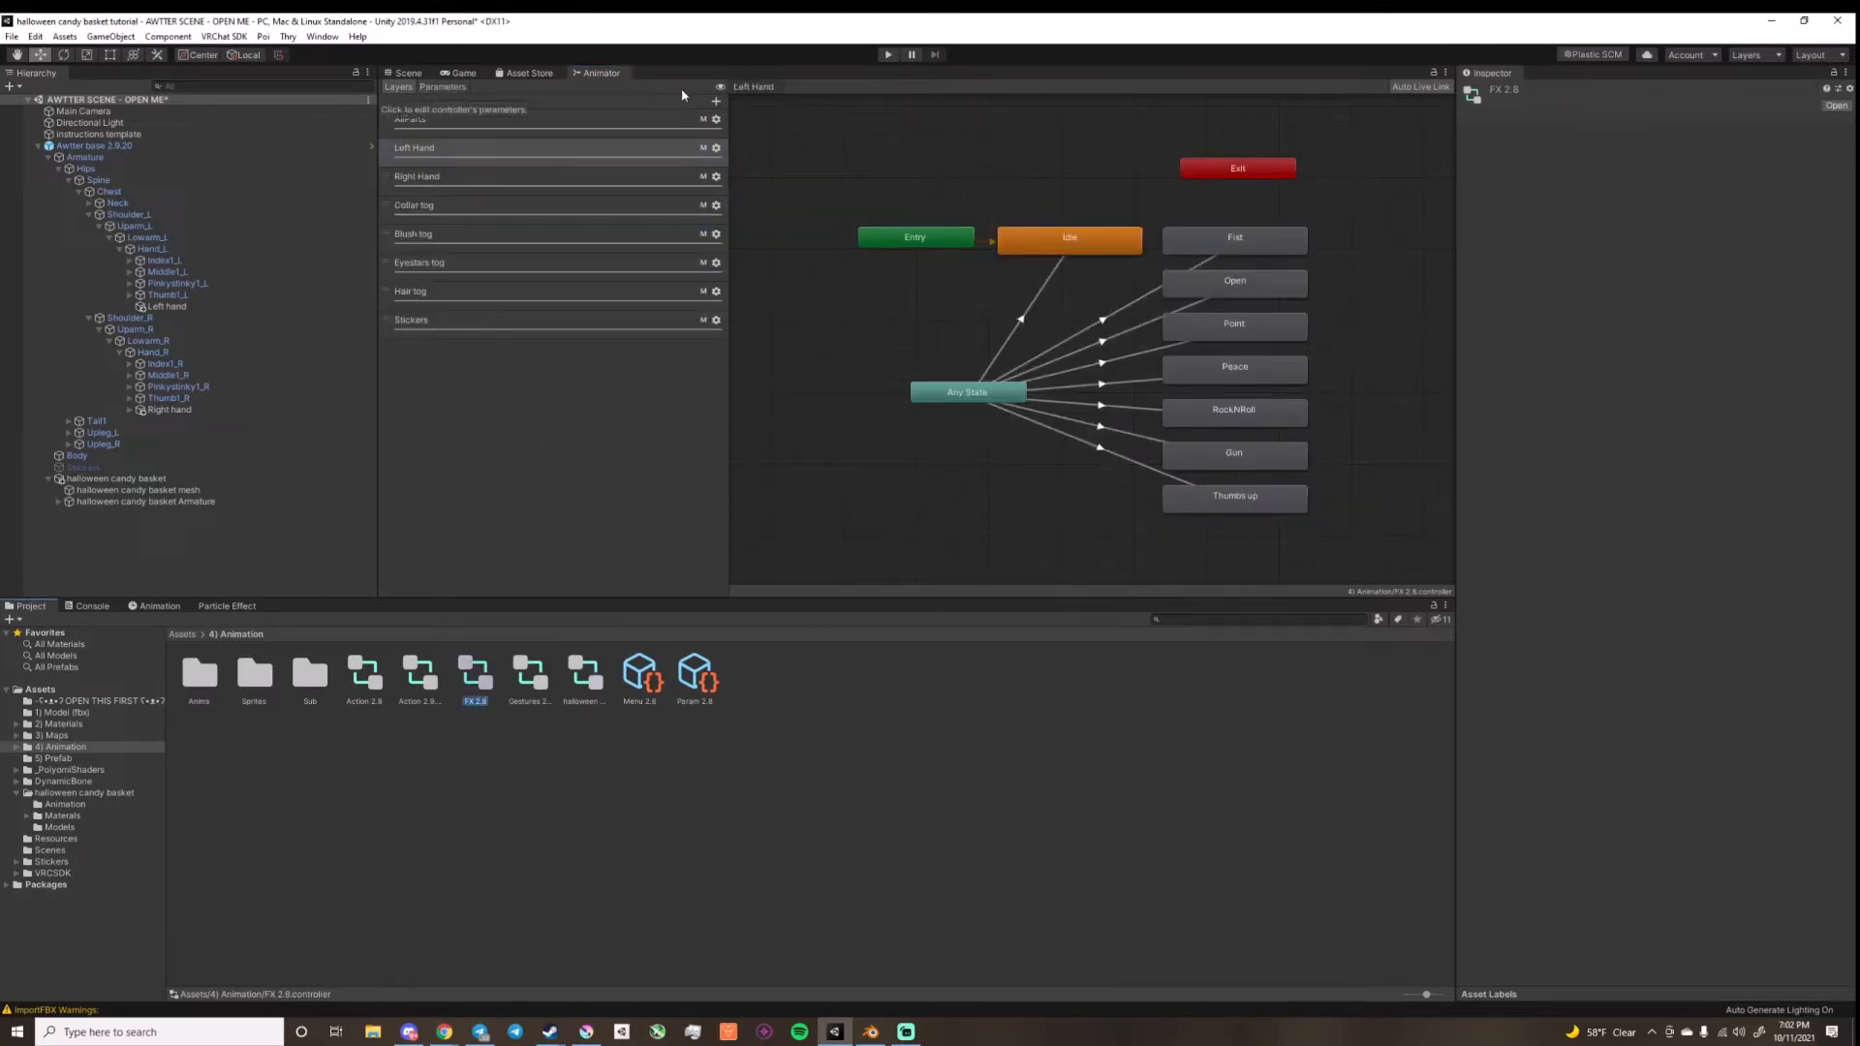
left_click(716, 101)
left_click(450, 89)
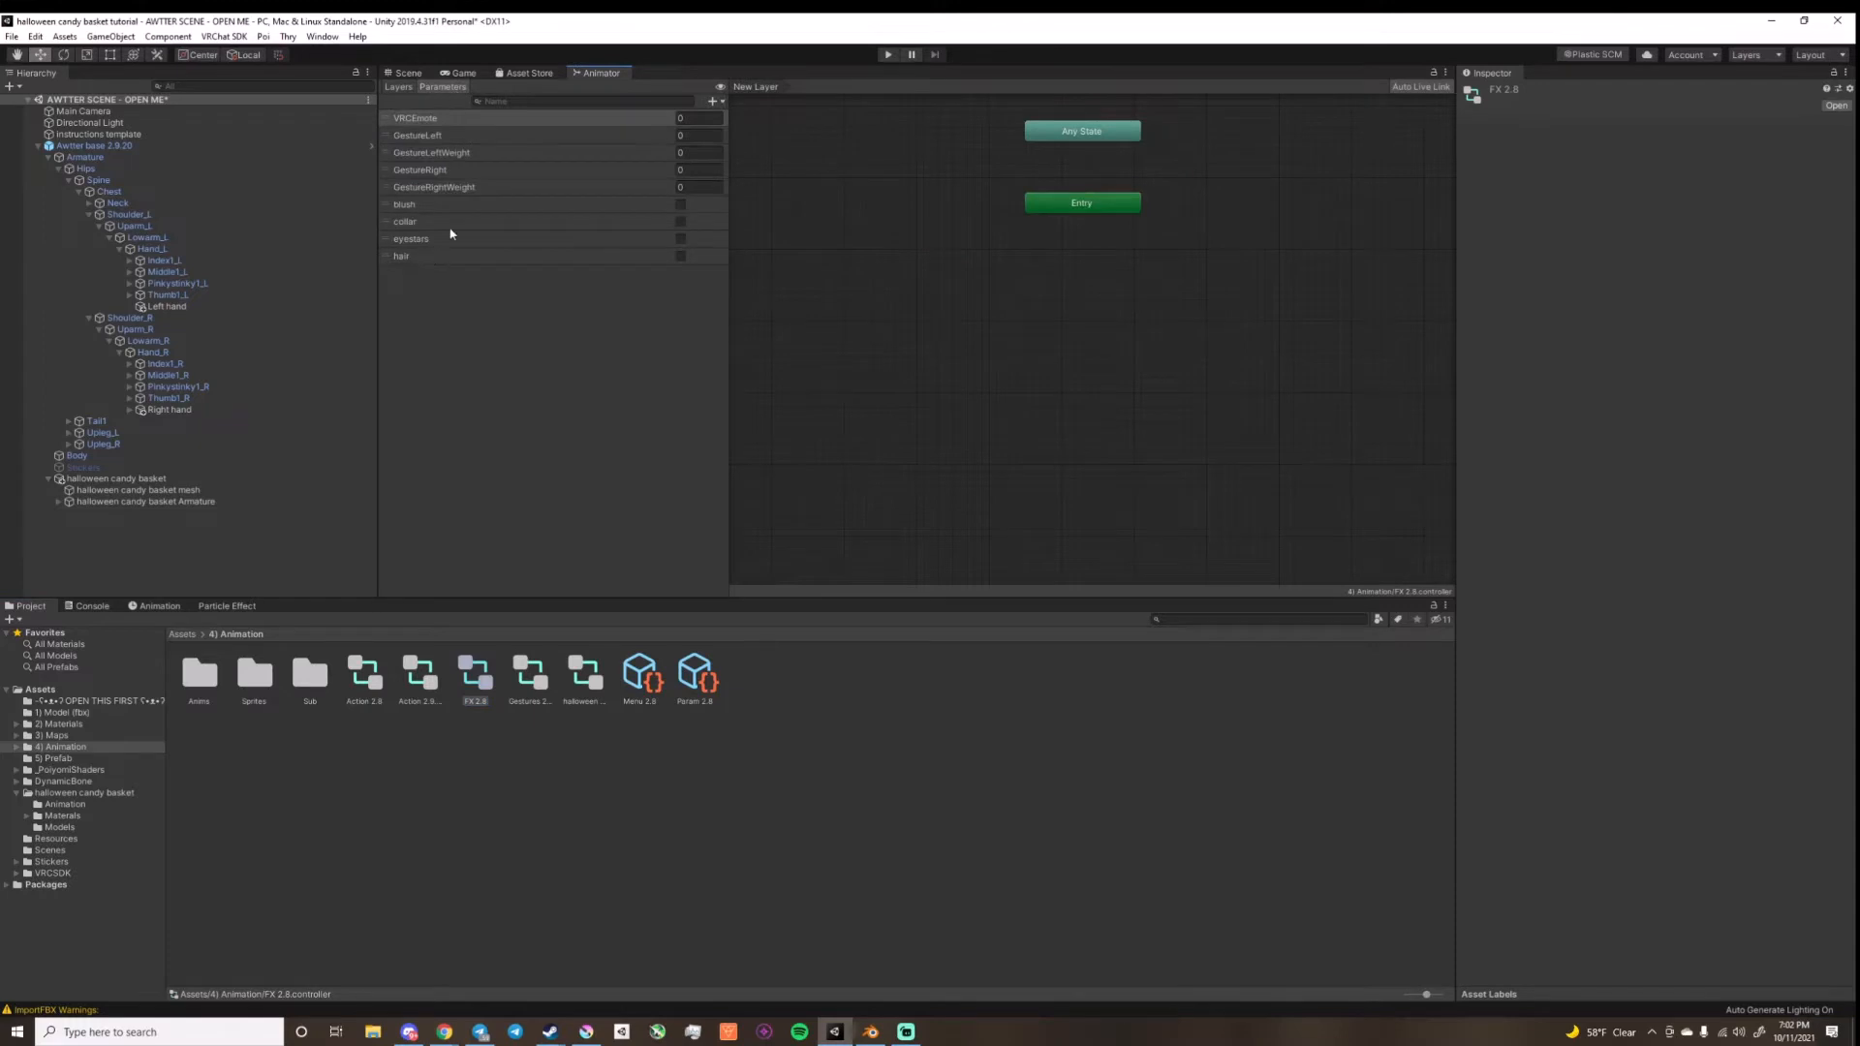
left_click(714, 101)
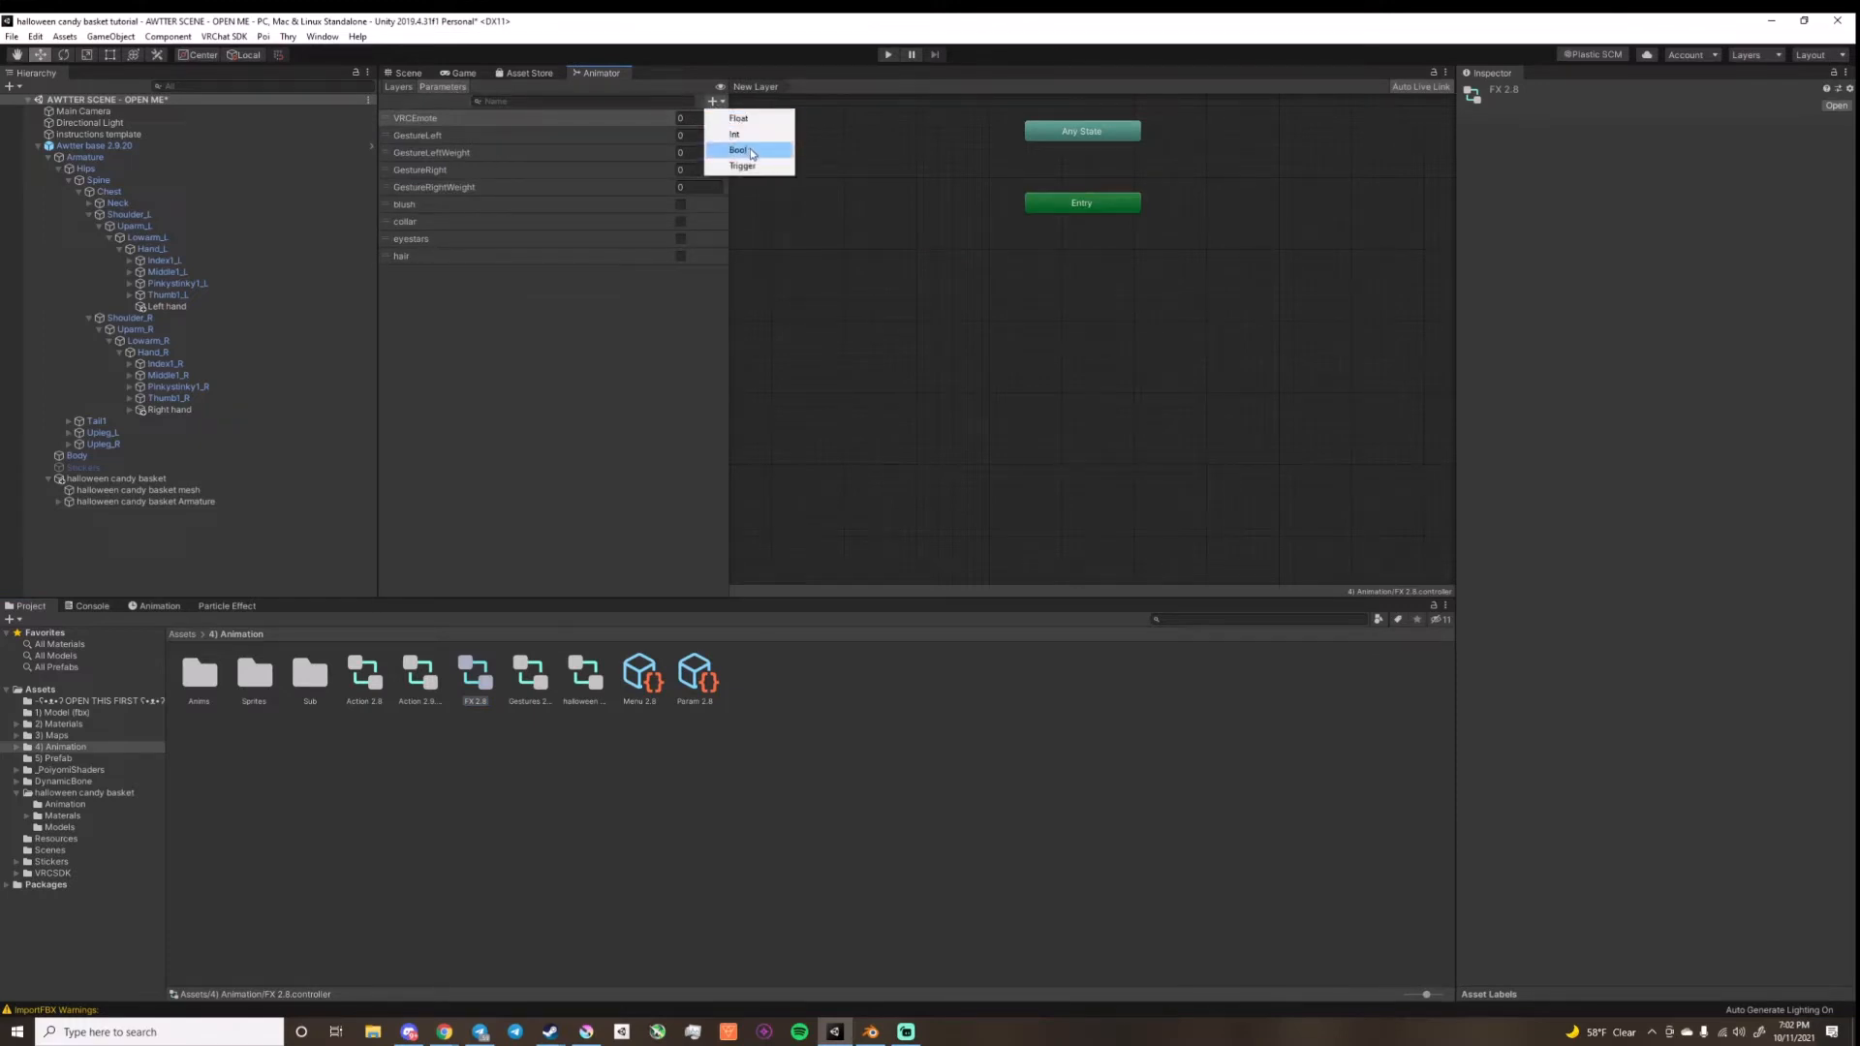
left_click(751, 151)
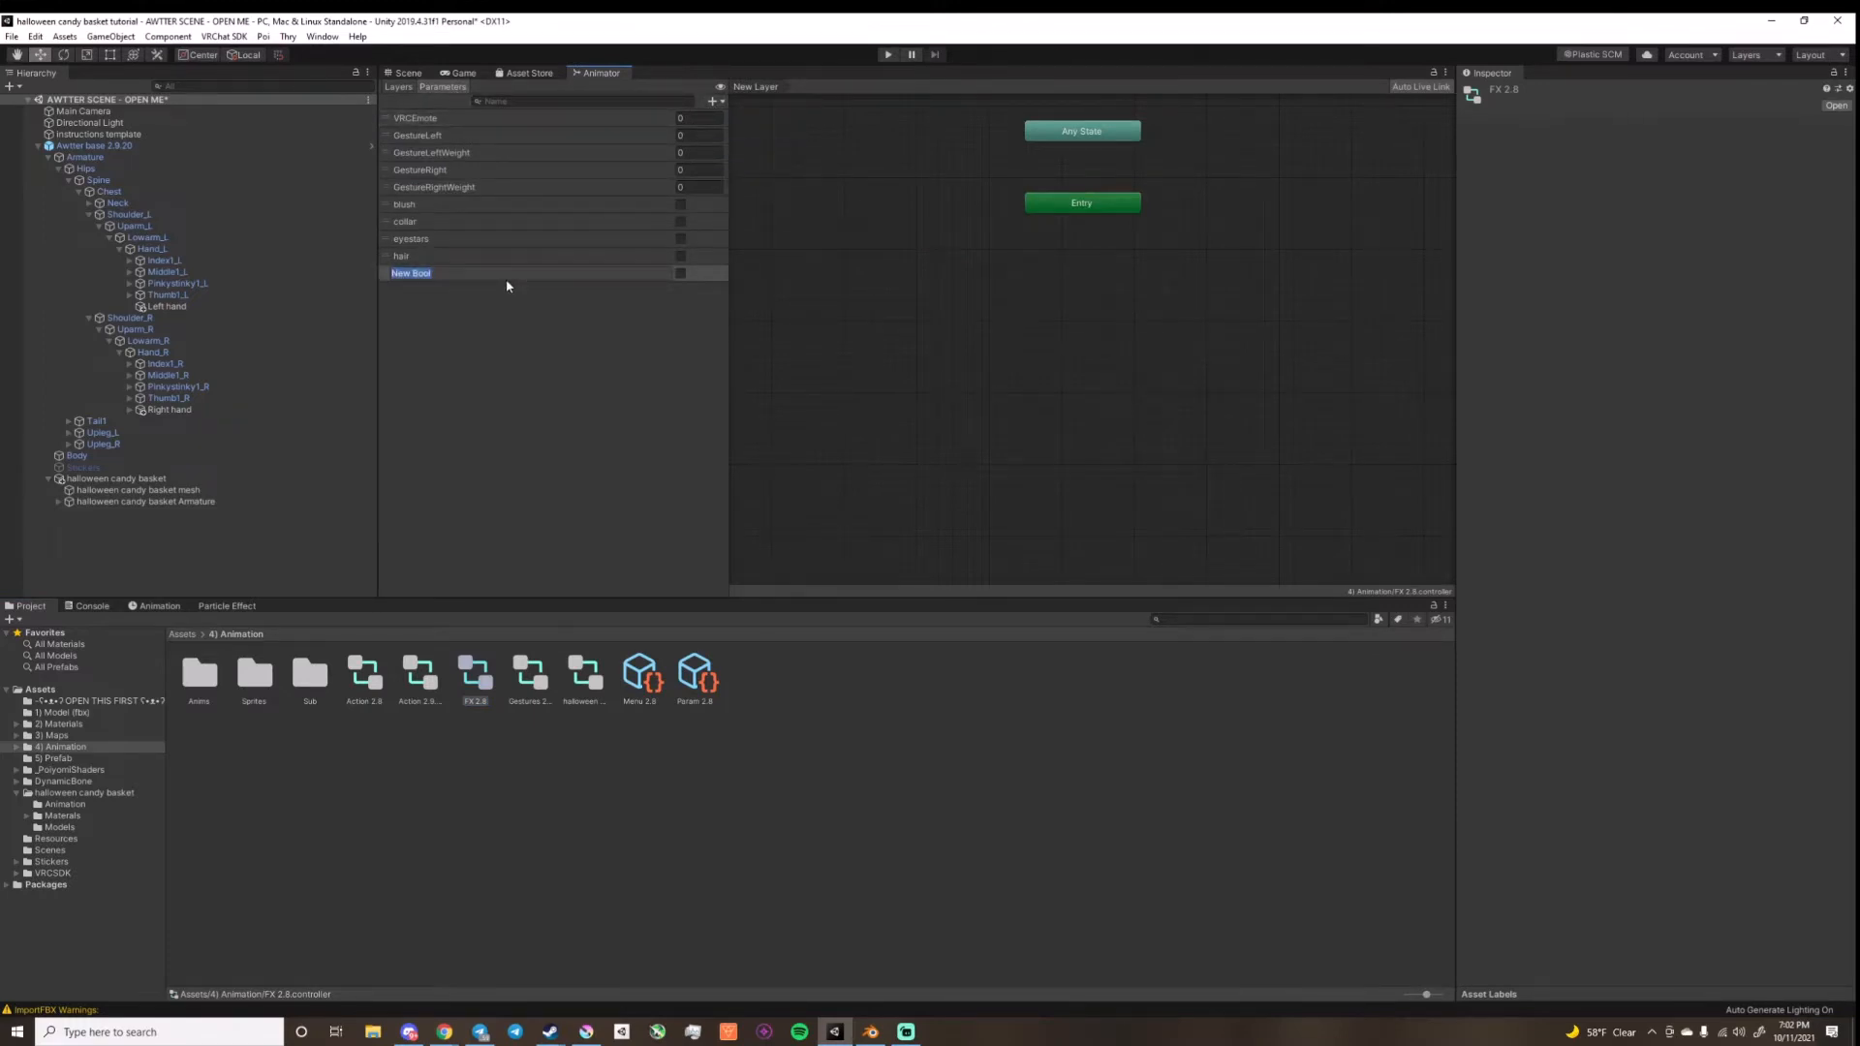
type("bucket")
left_click(506, 324)
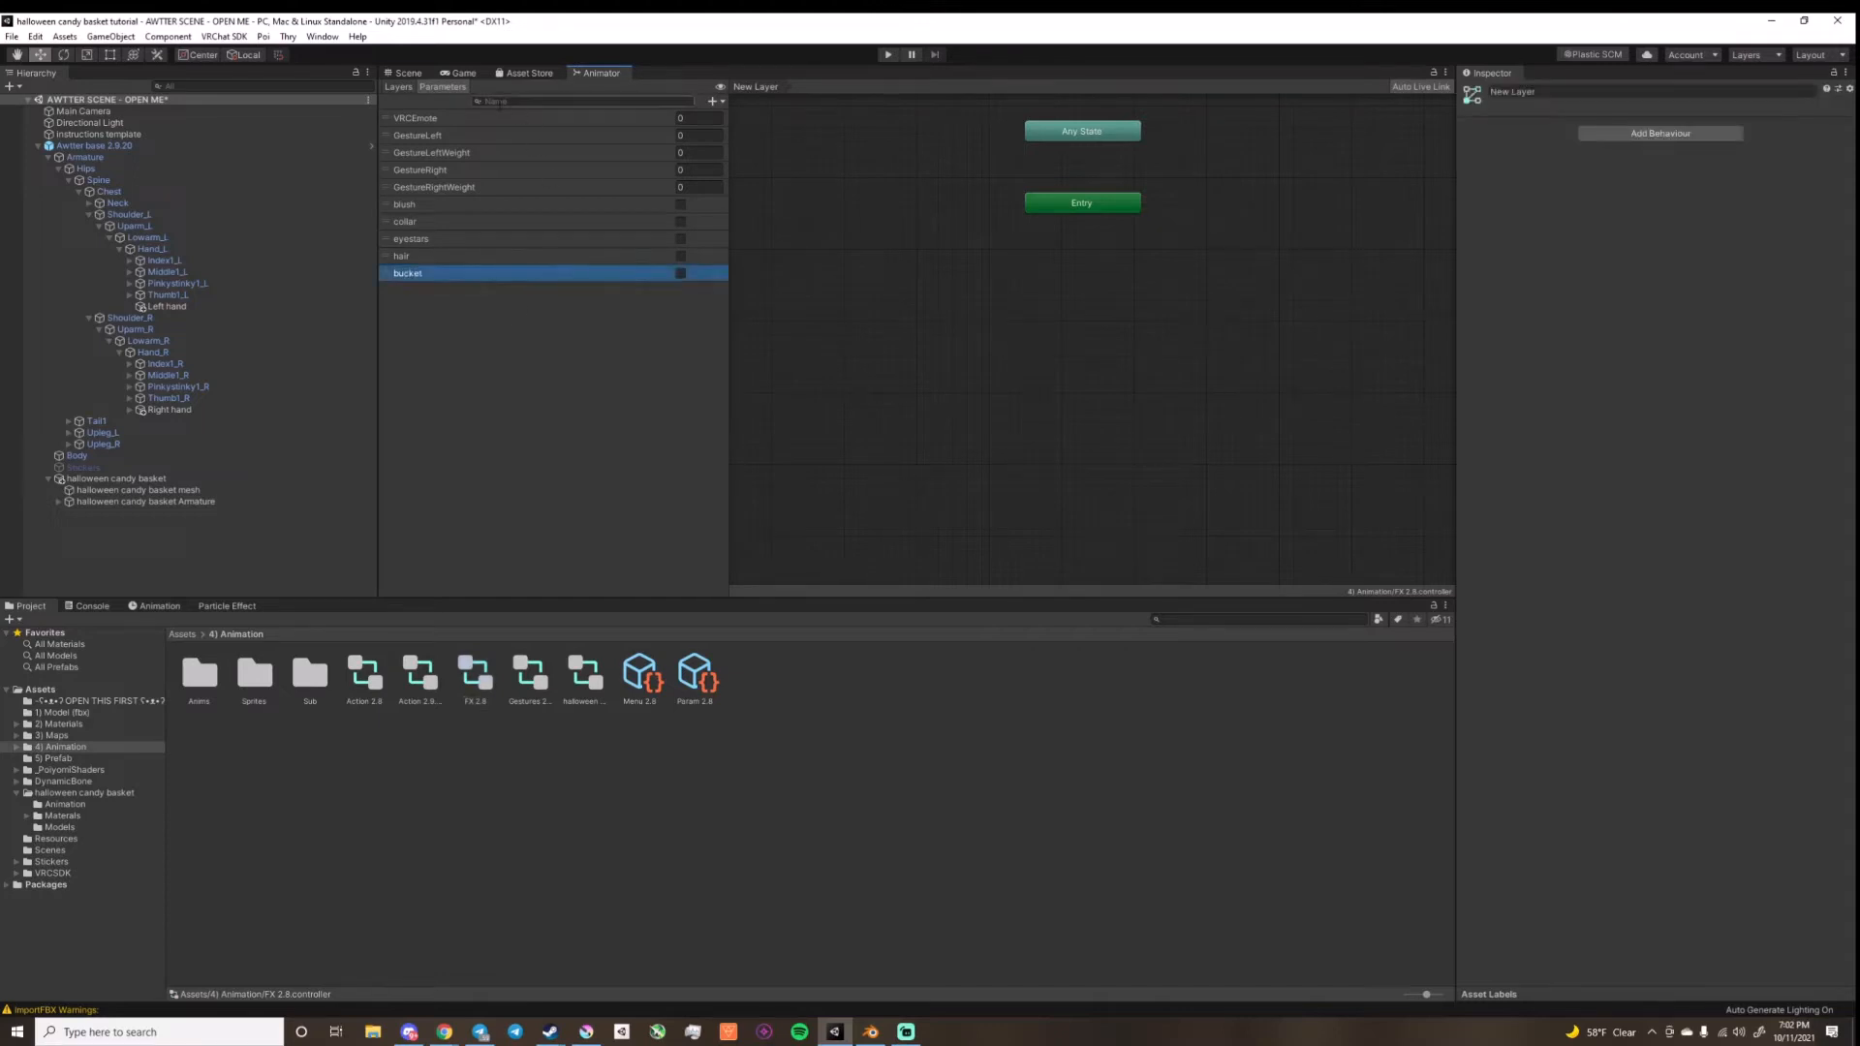
Step: Rename the new layer in the FX 2.8 controller as bucket tog
left_click(398, 87)
double_click(461, 349)
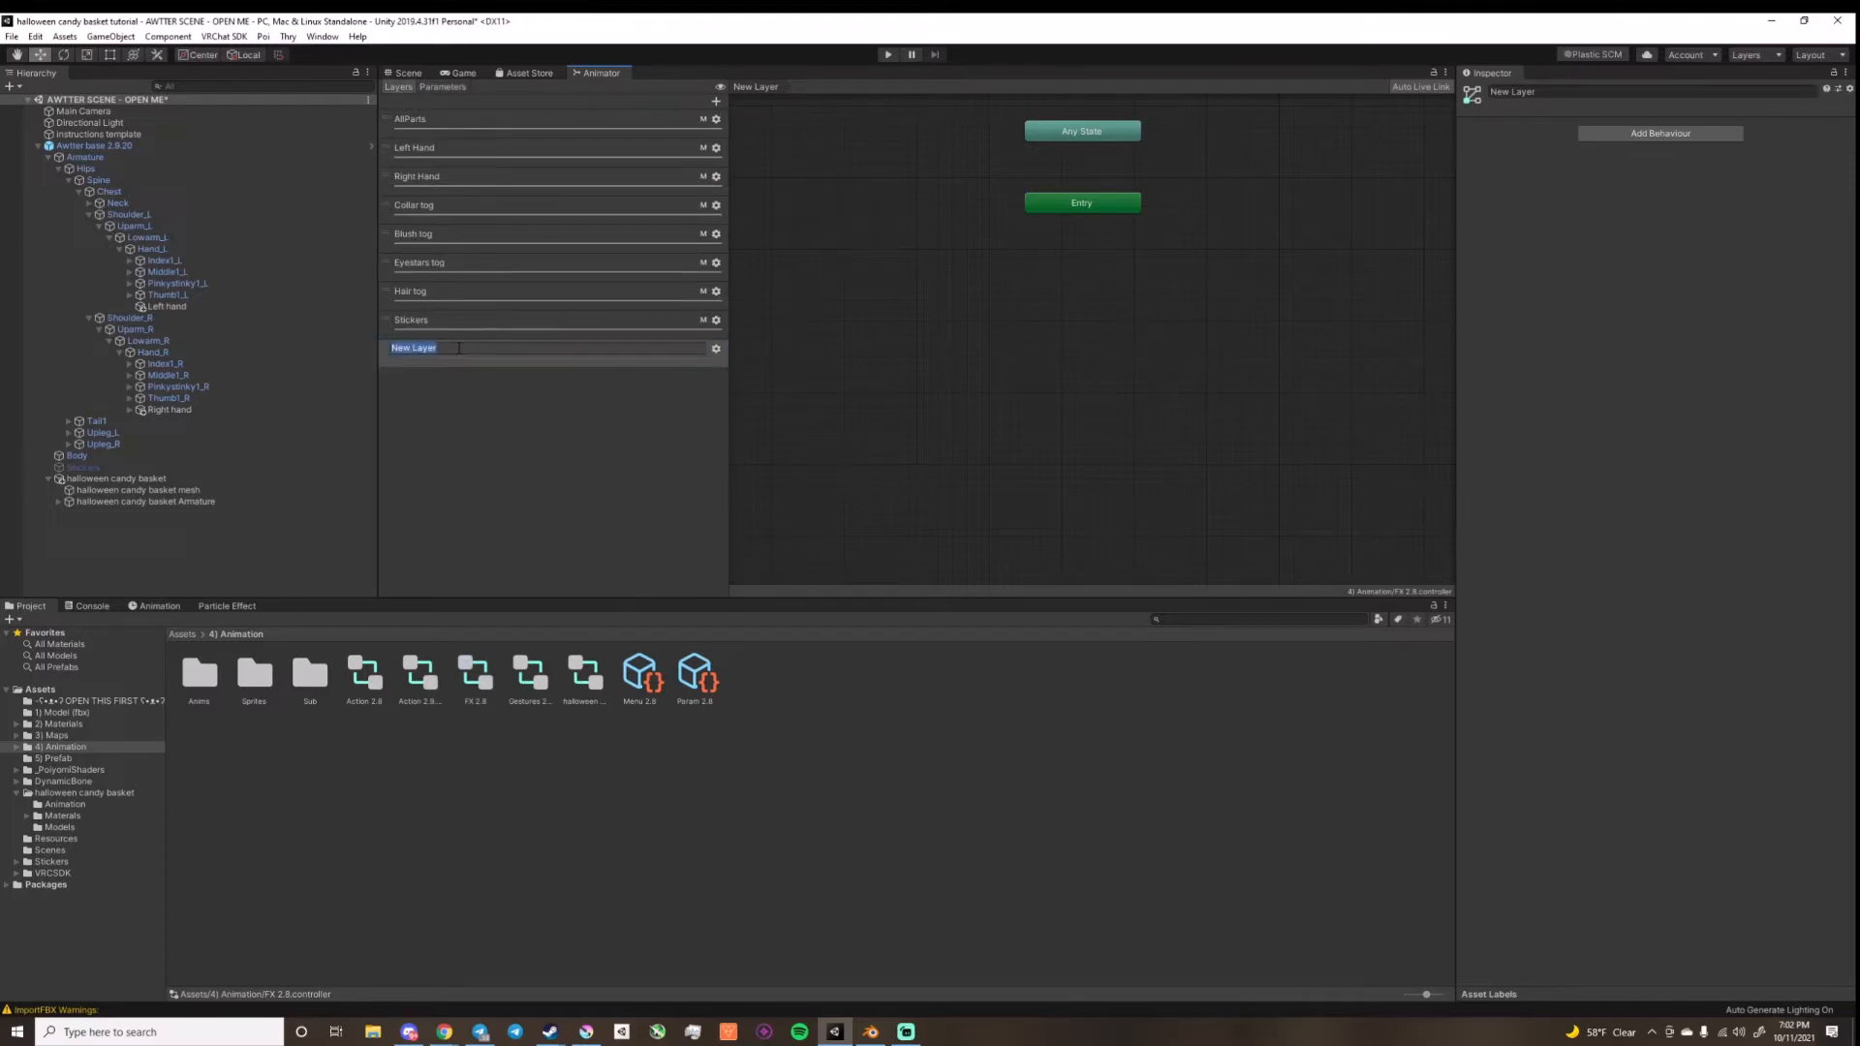
type("bucket tog")
key("Return")
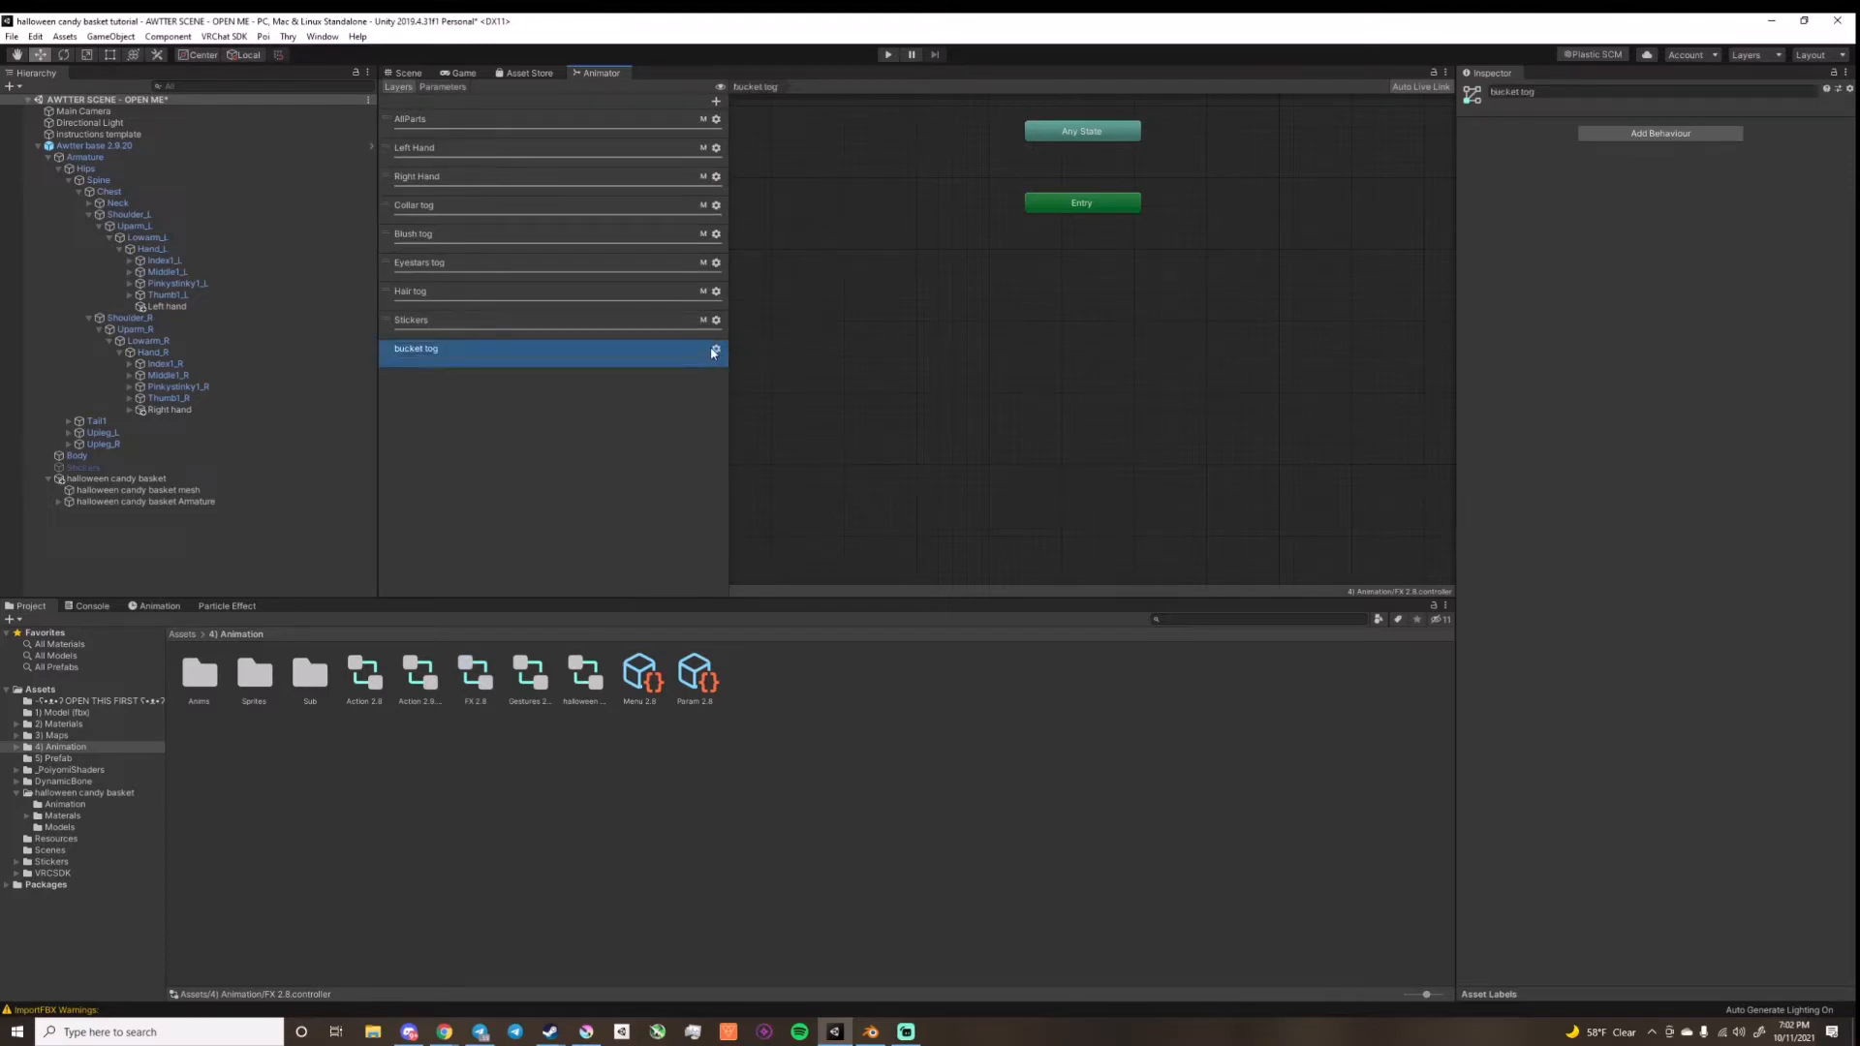
Step: Assign the avatar mask named Mask to the bucket tog layer
left_click(715, 349)
left_click(918, 365)
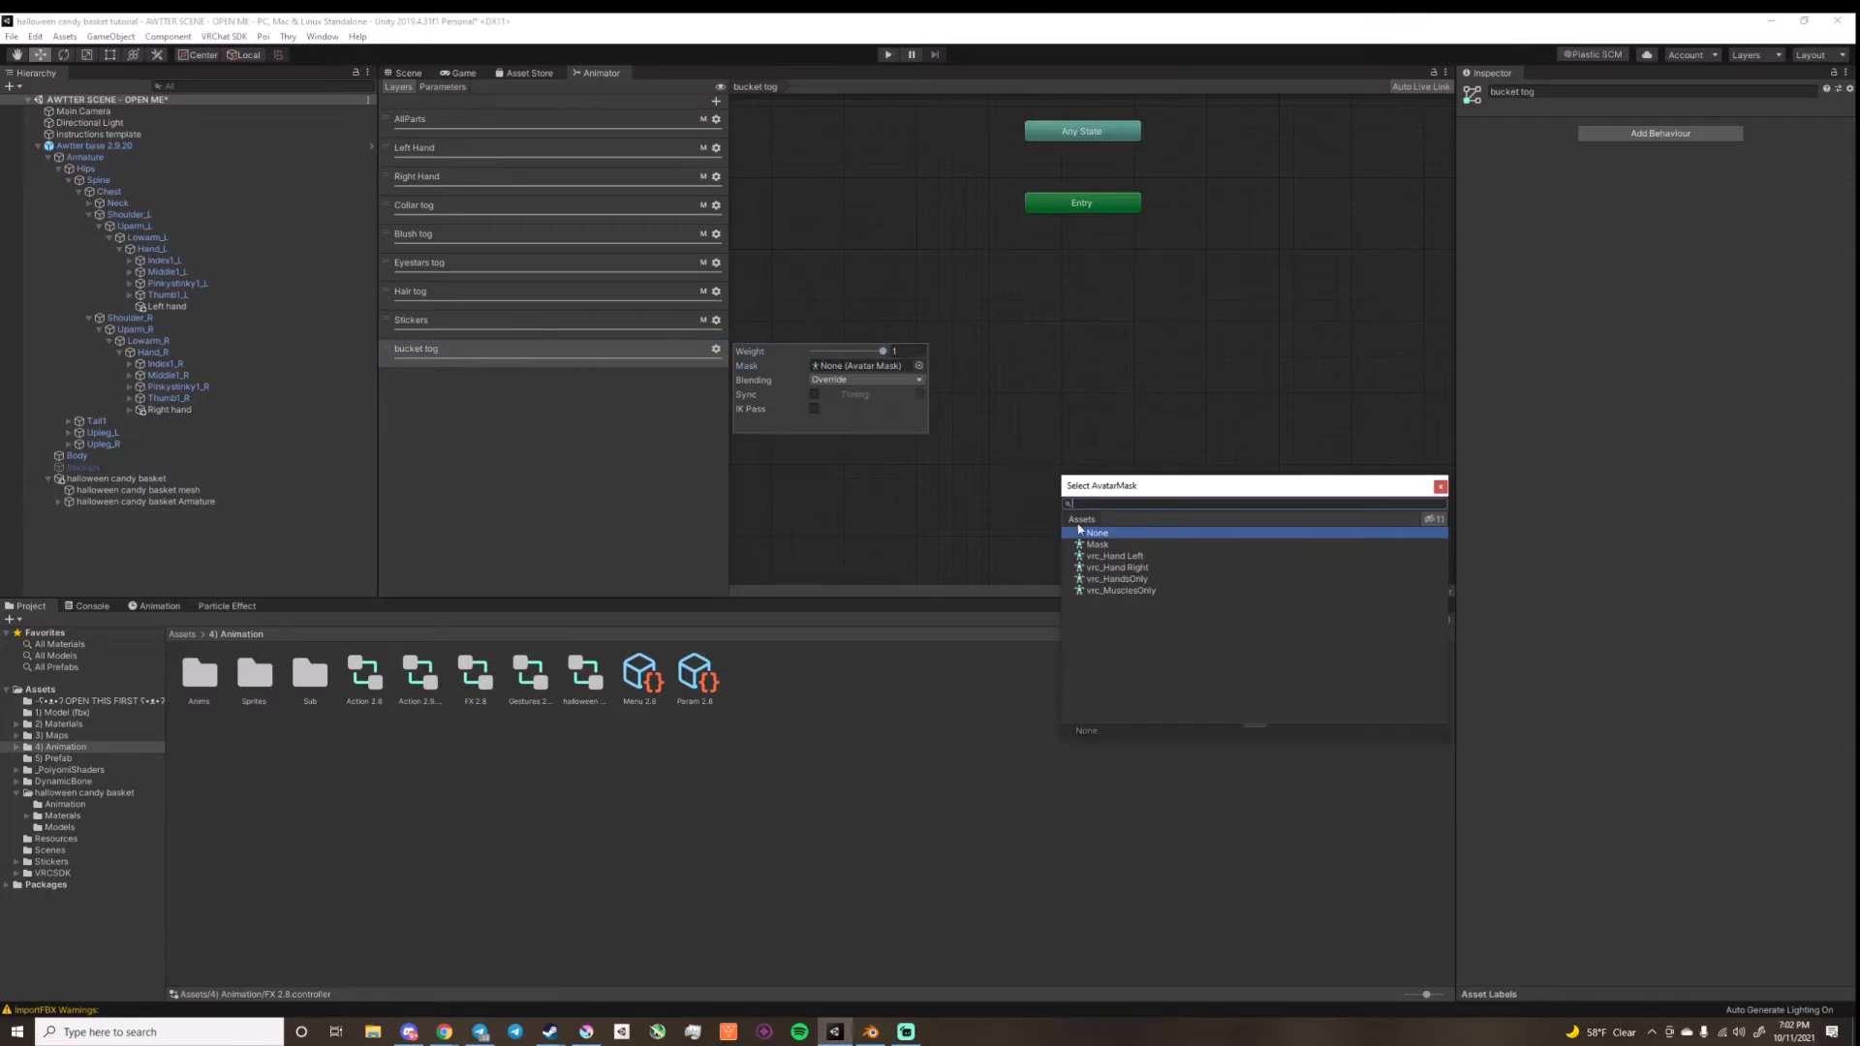
left_click(1095, 545)
left_click(590, 459)
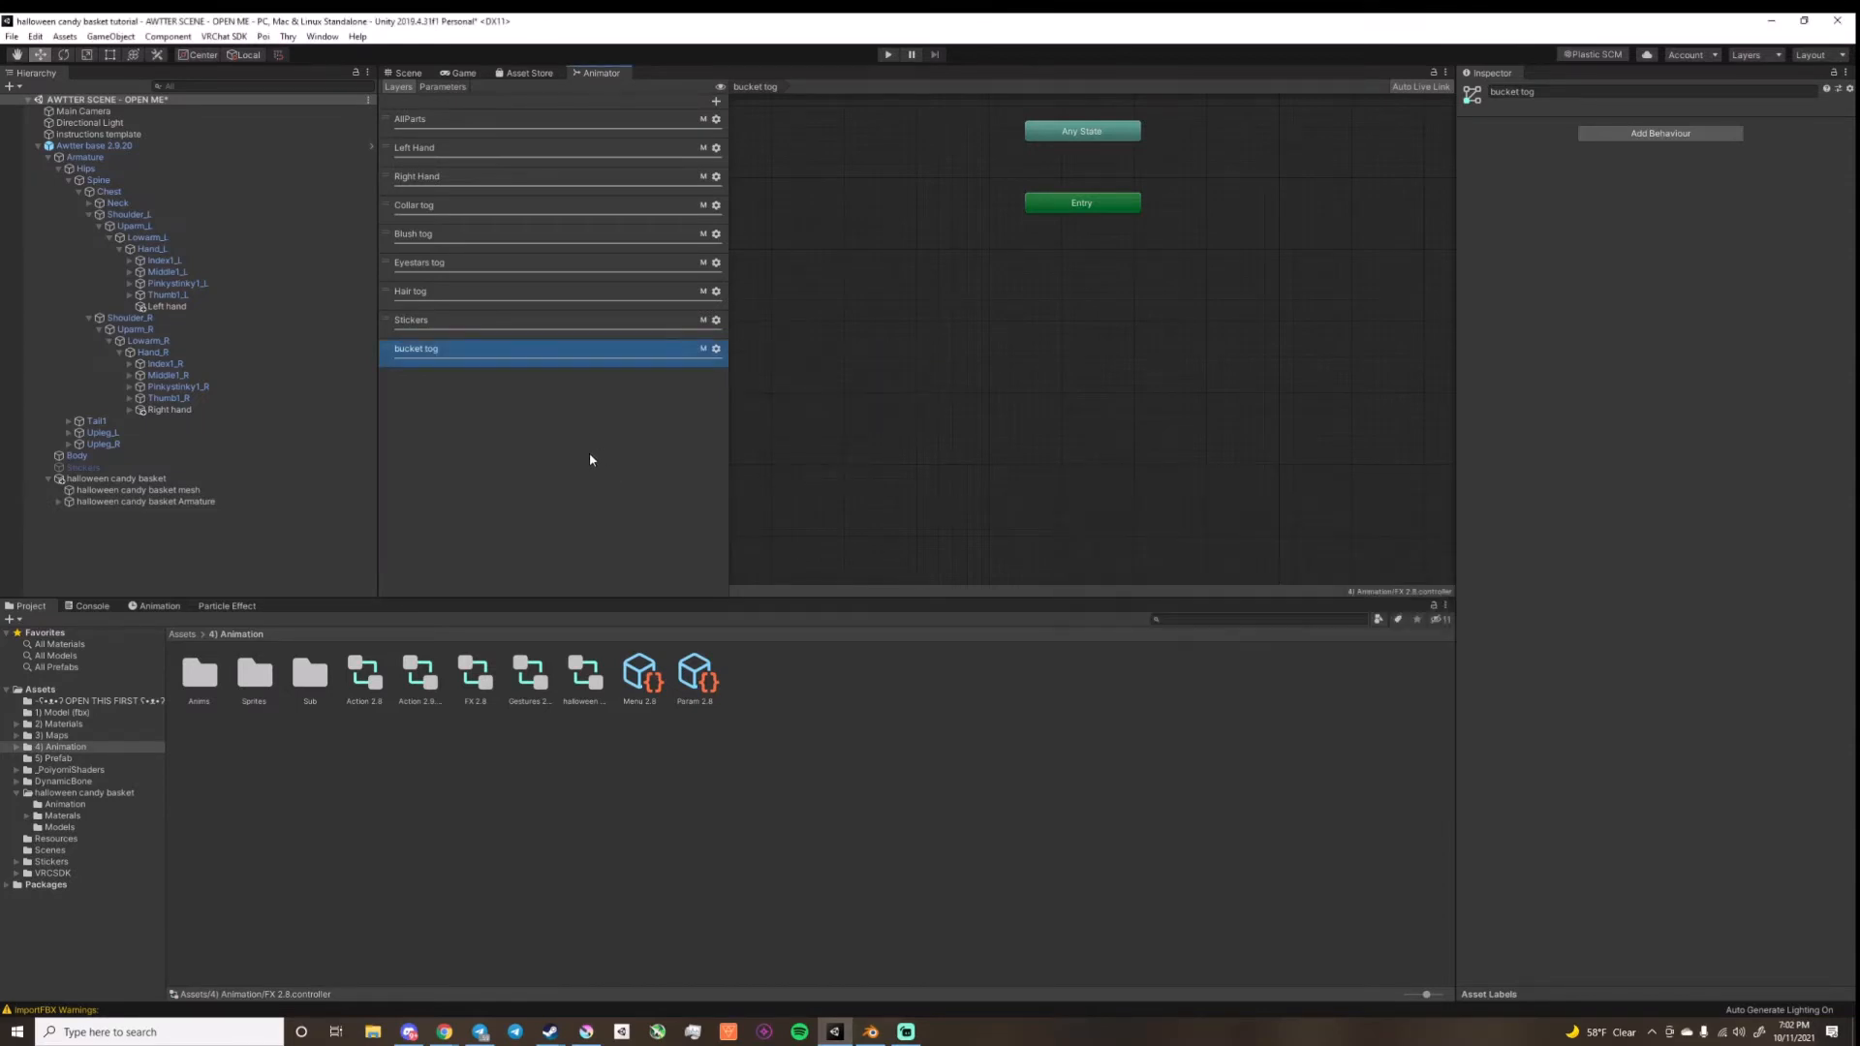
Step: Copy all states and transitions of the halloween FX controller's bucket tog layer into the FX 2.8 controller's bucket tog layer
double_click(584, 673)
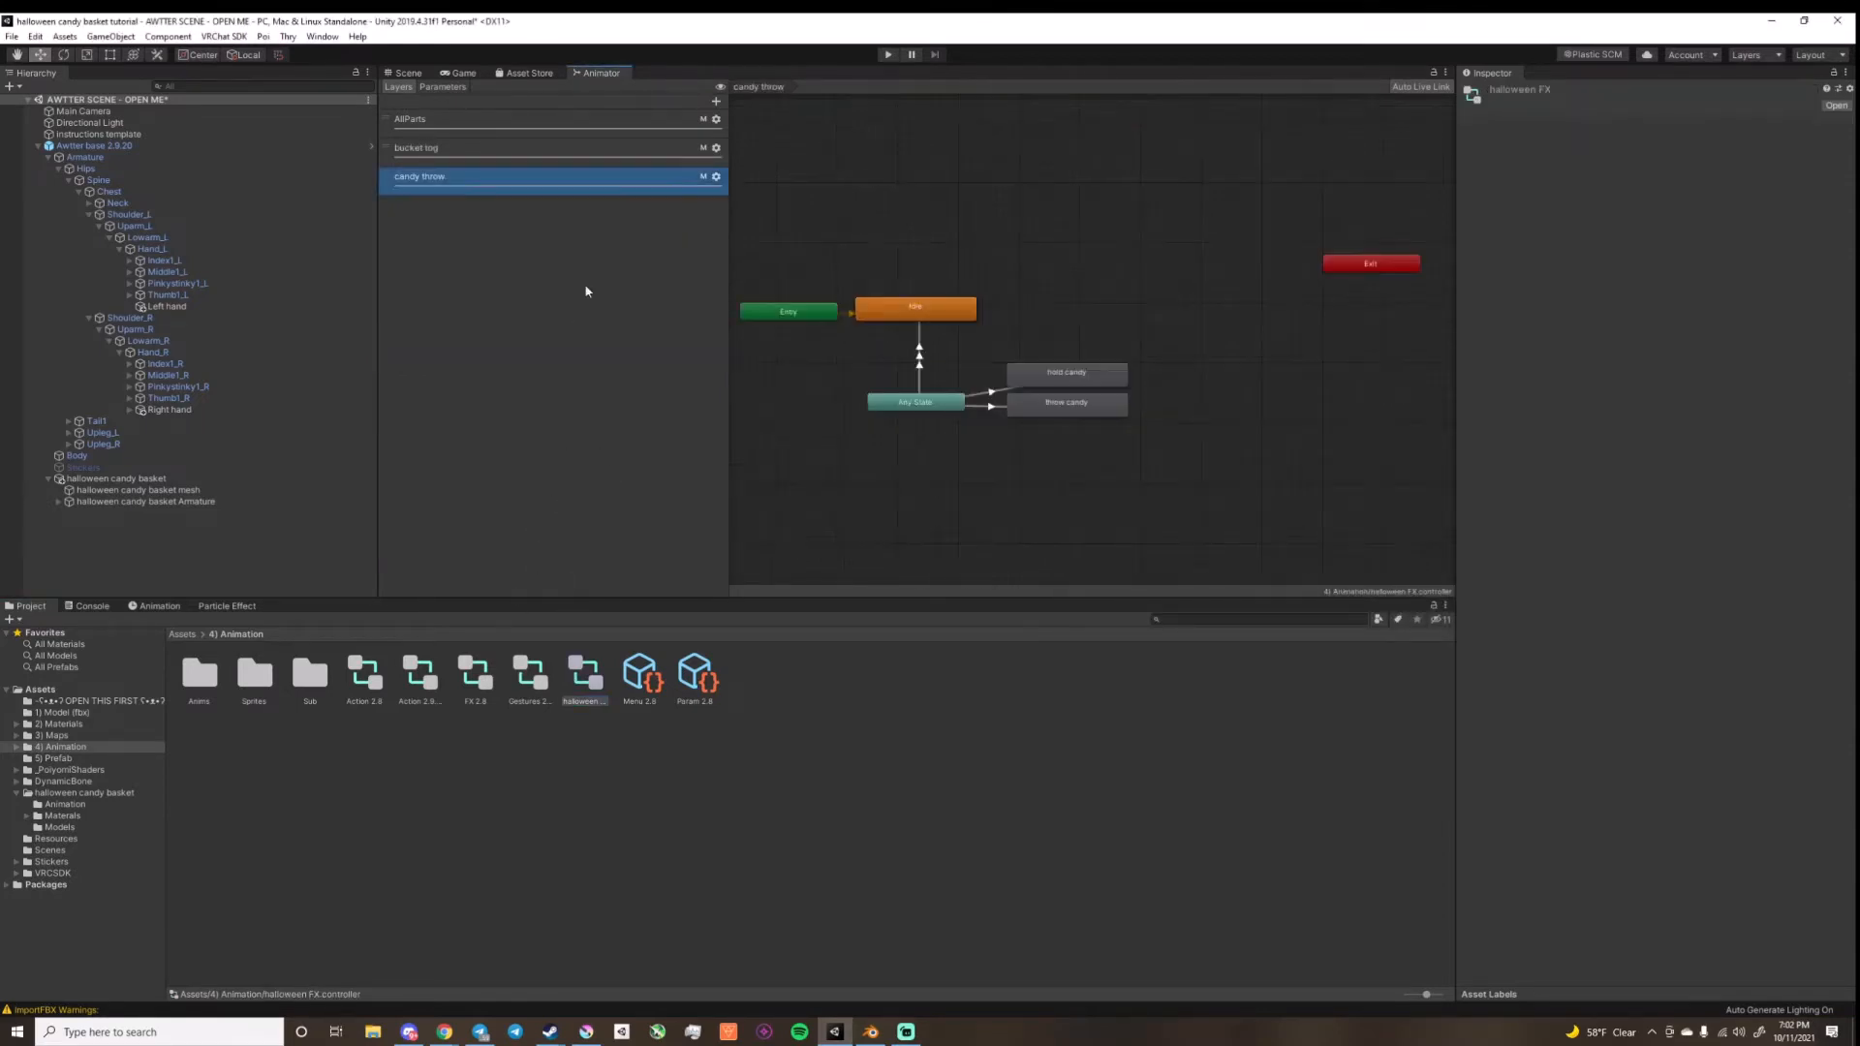
left_click(530, 148)
left_click_drag(828, 163, 1251, 422)
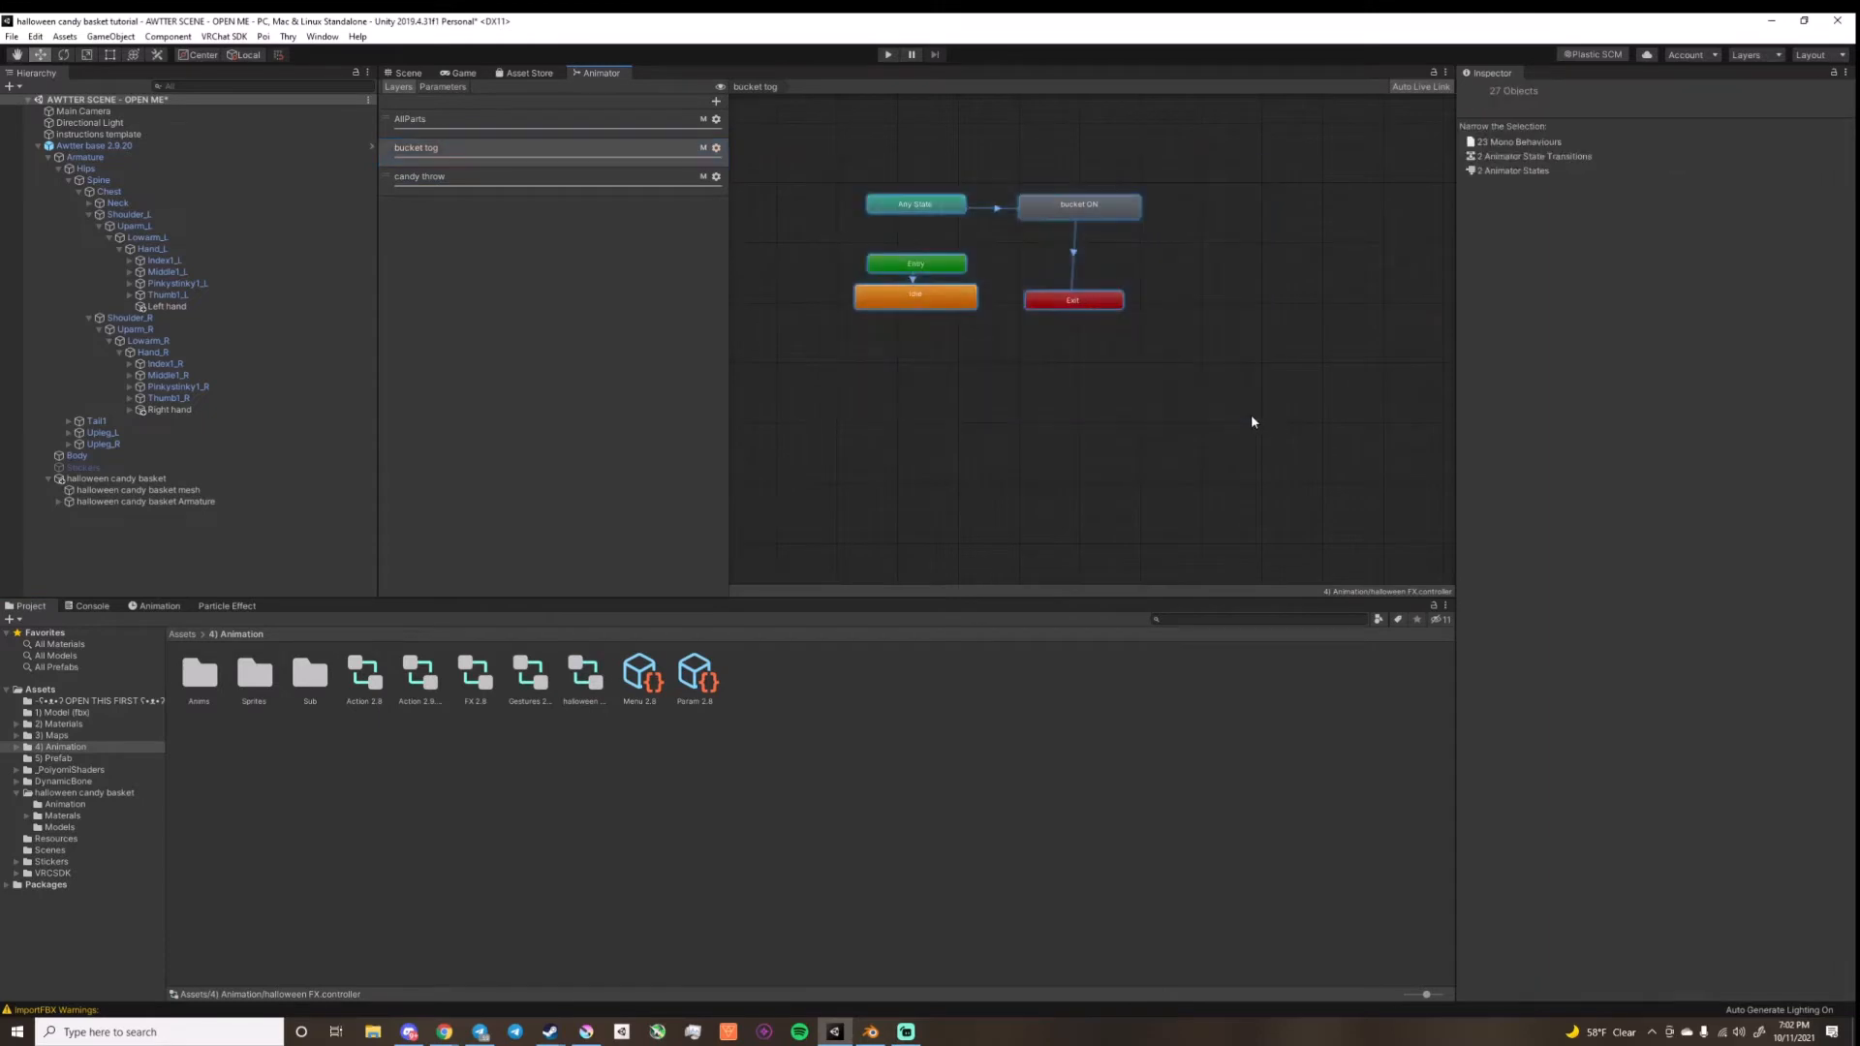
double_click(476, 678)
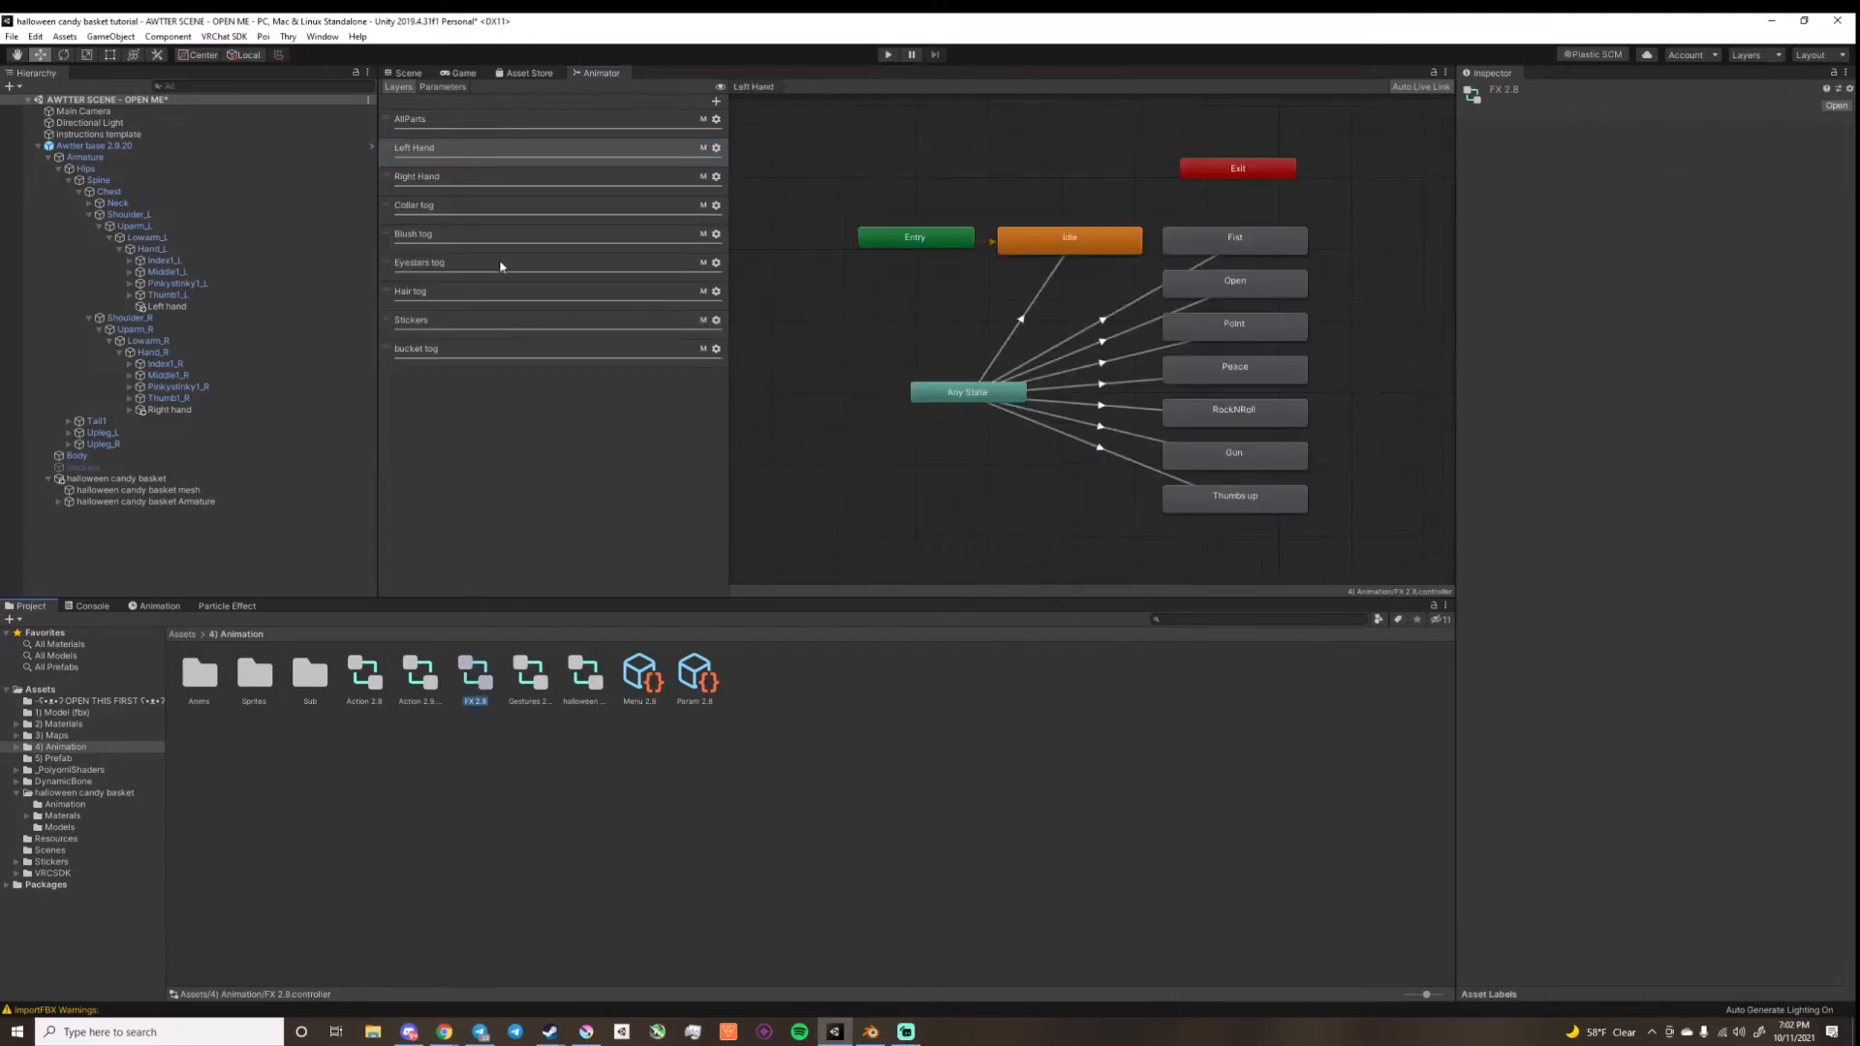
left_click(488, 347)
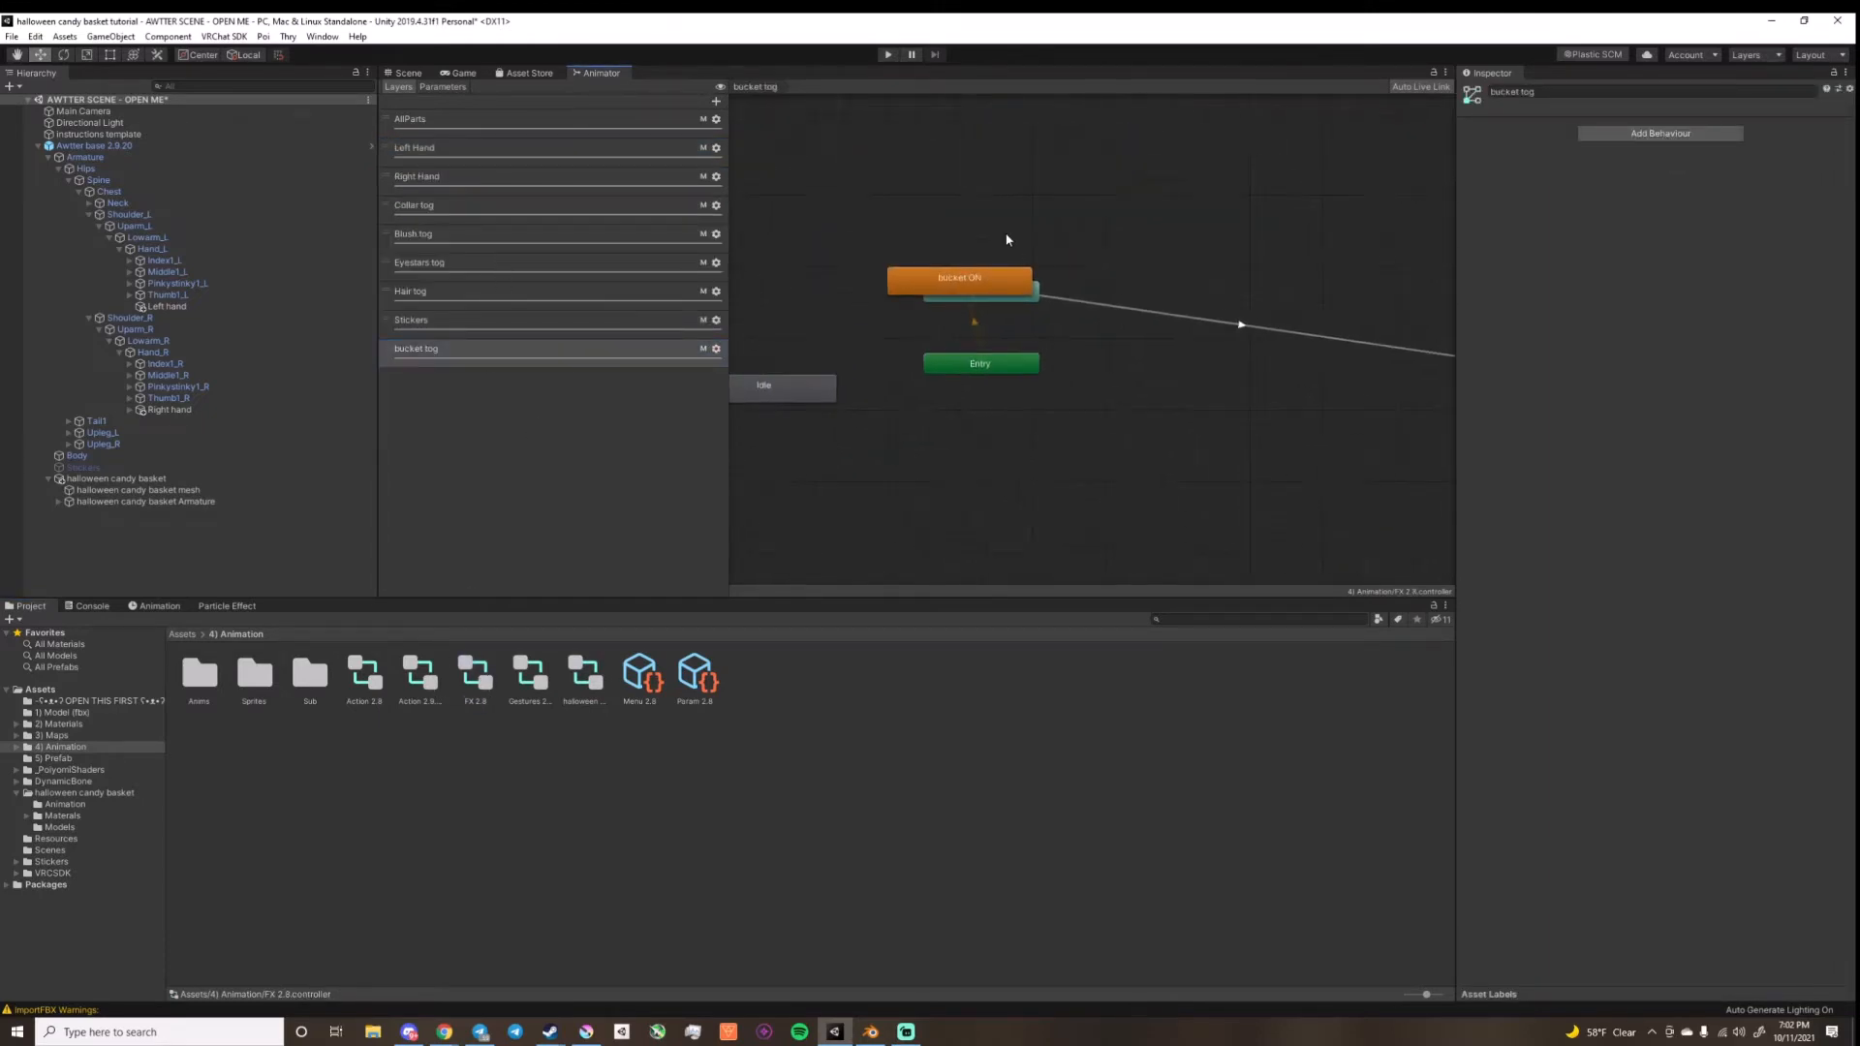
Step: Arrange bucket ON beside Any State and Idle beneath Entry, and make Idle the bucket tog layer's default state
left_click(1034, 280)
left_click_drag(1036, 280, 1297, 272)
left_click_drag(765, 392, 1004, 403)
right_click(996, 368)
left_click(1041, 397)
left_click(1028, 407)
left_click_drag(1196, 277, 1203, 300)
left_click(1106, 297)
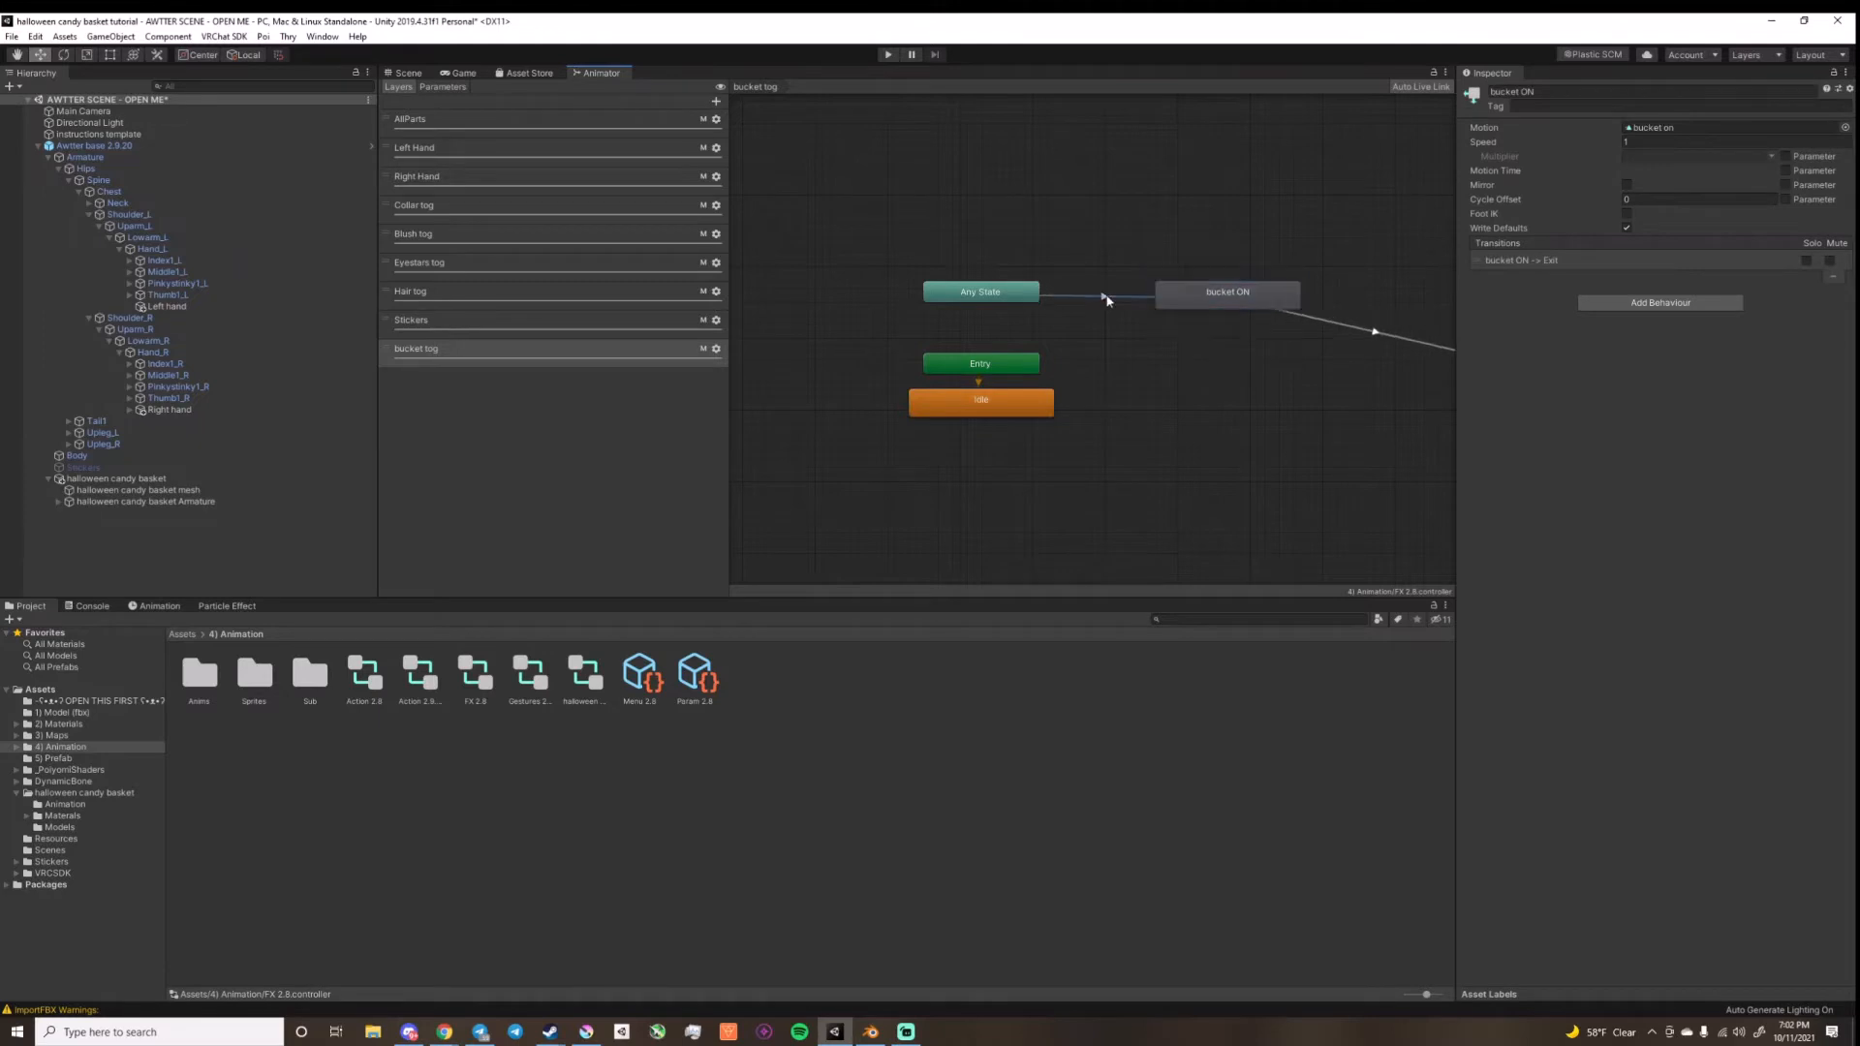
left_click(1228, 303)
middle_click_drag(1180, 392, 1103, 367)
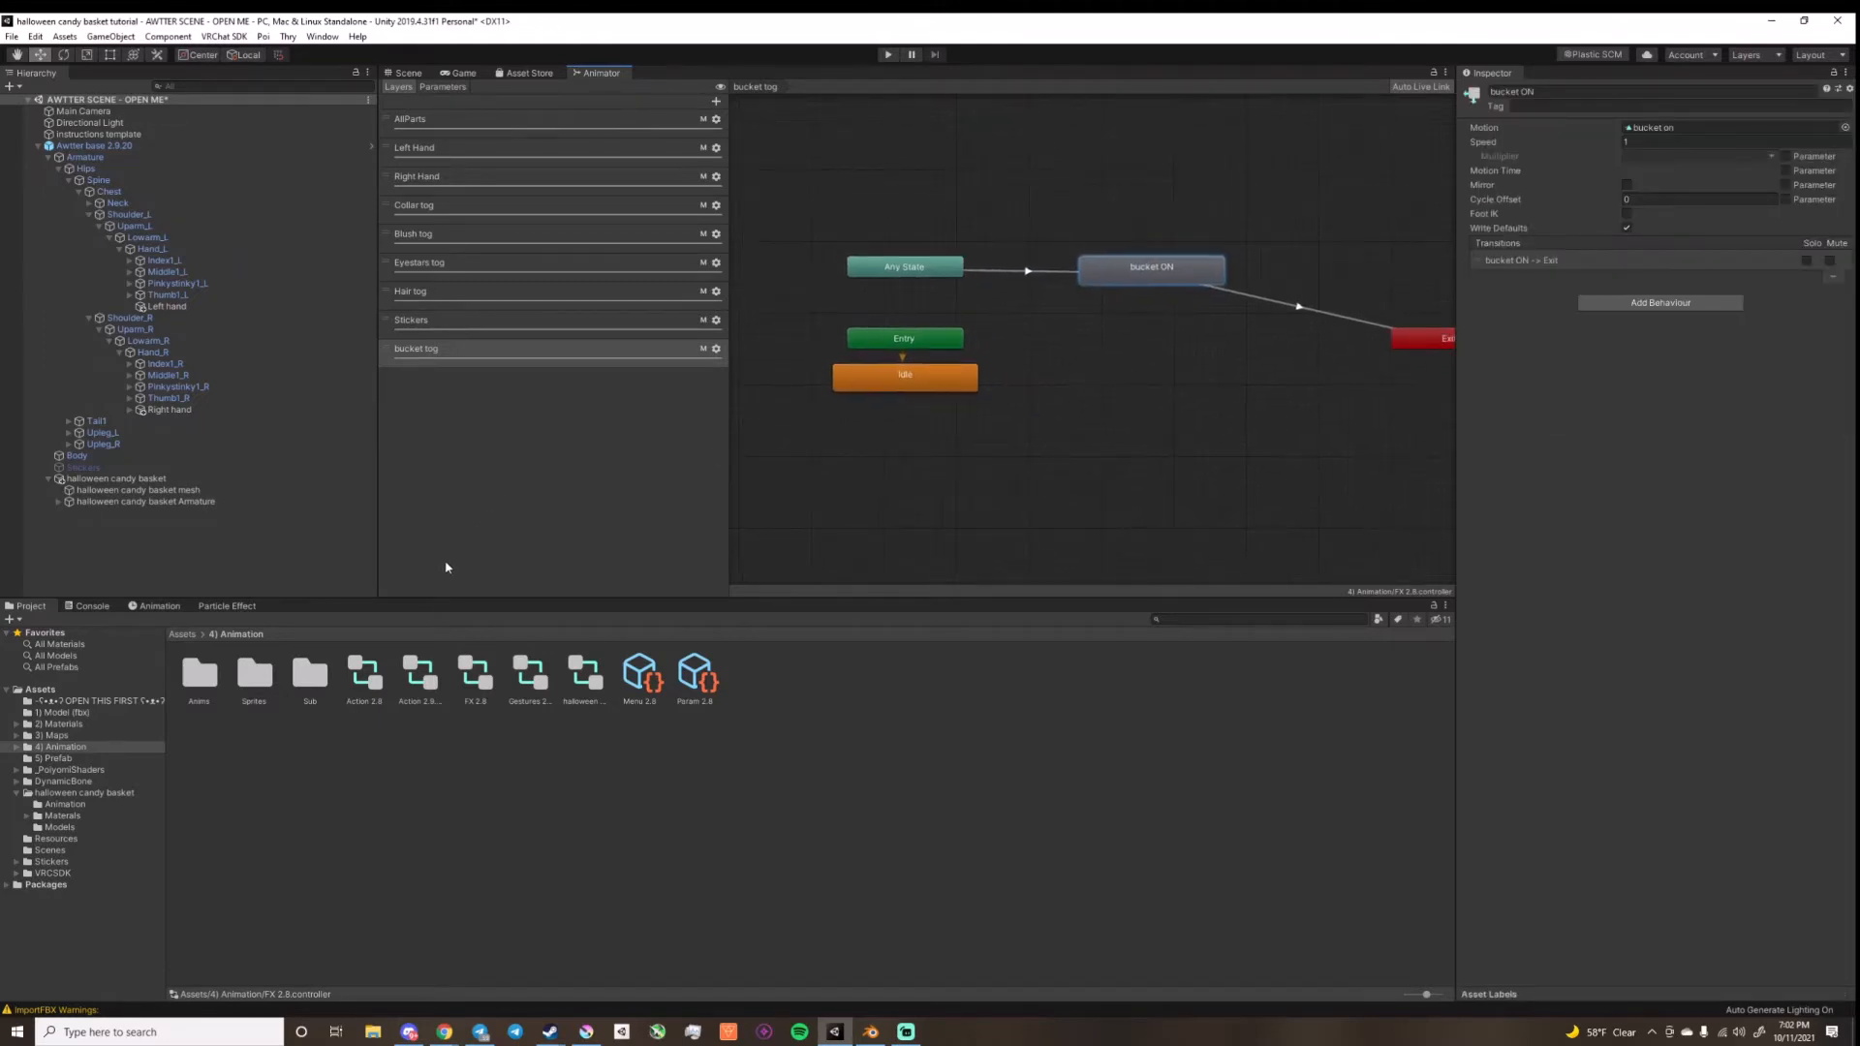
Step: Look up the candy throw layer's name in the halloween FX controller and add a new layer to the FX 2.8 controller
double_click(584, 673)
left_click(454, 176)
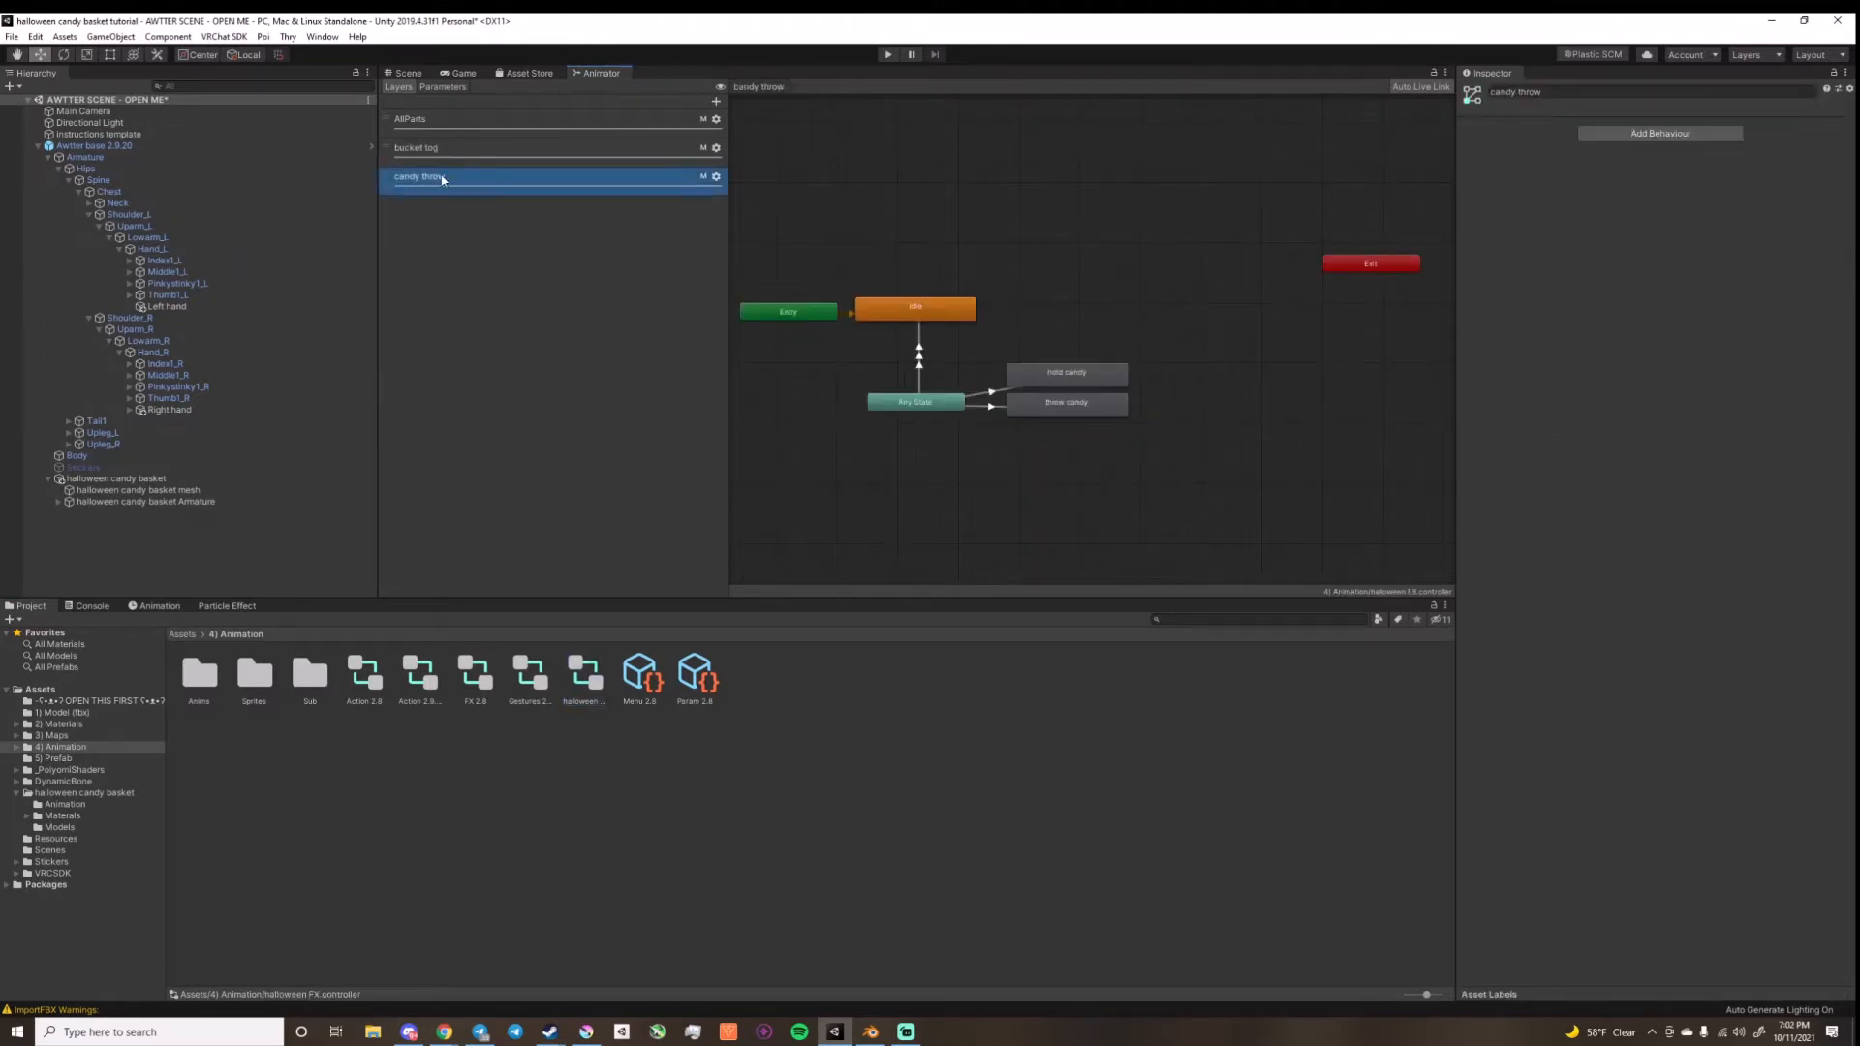
left_click(454, 177)
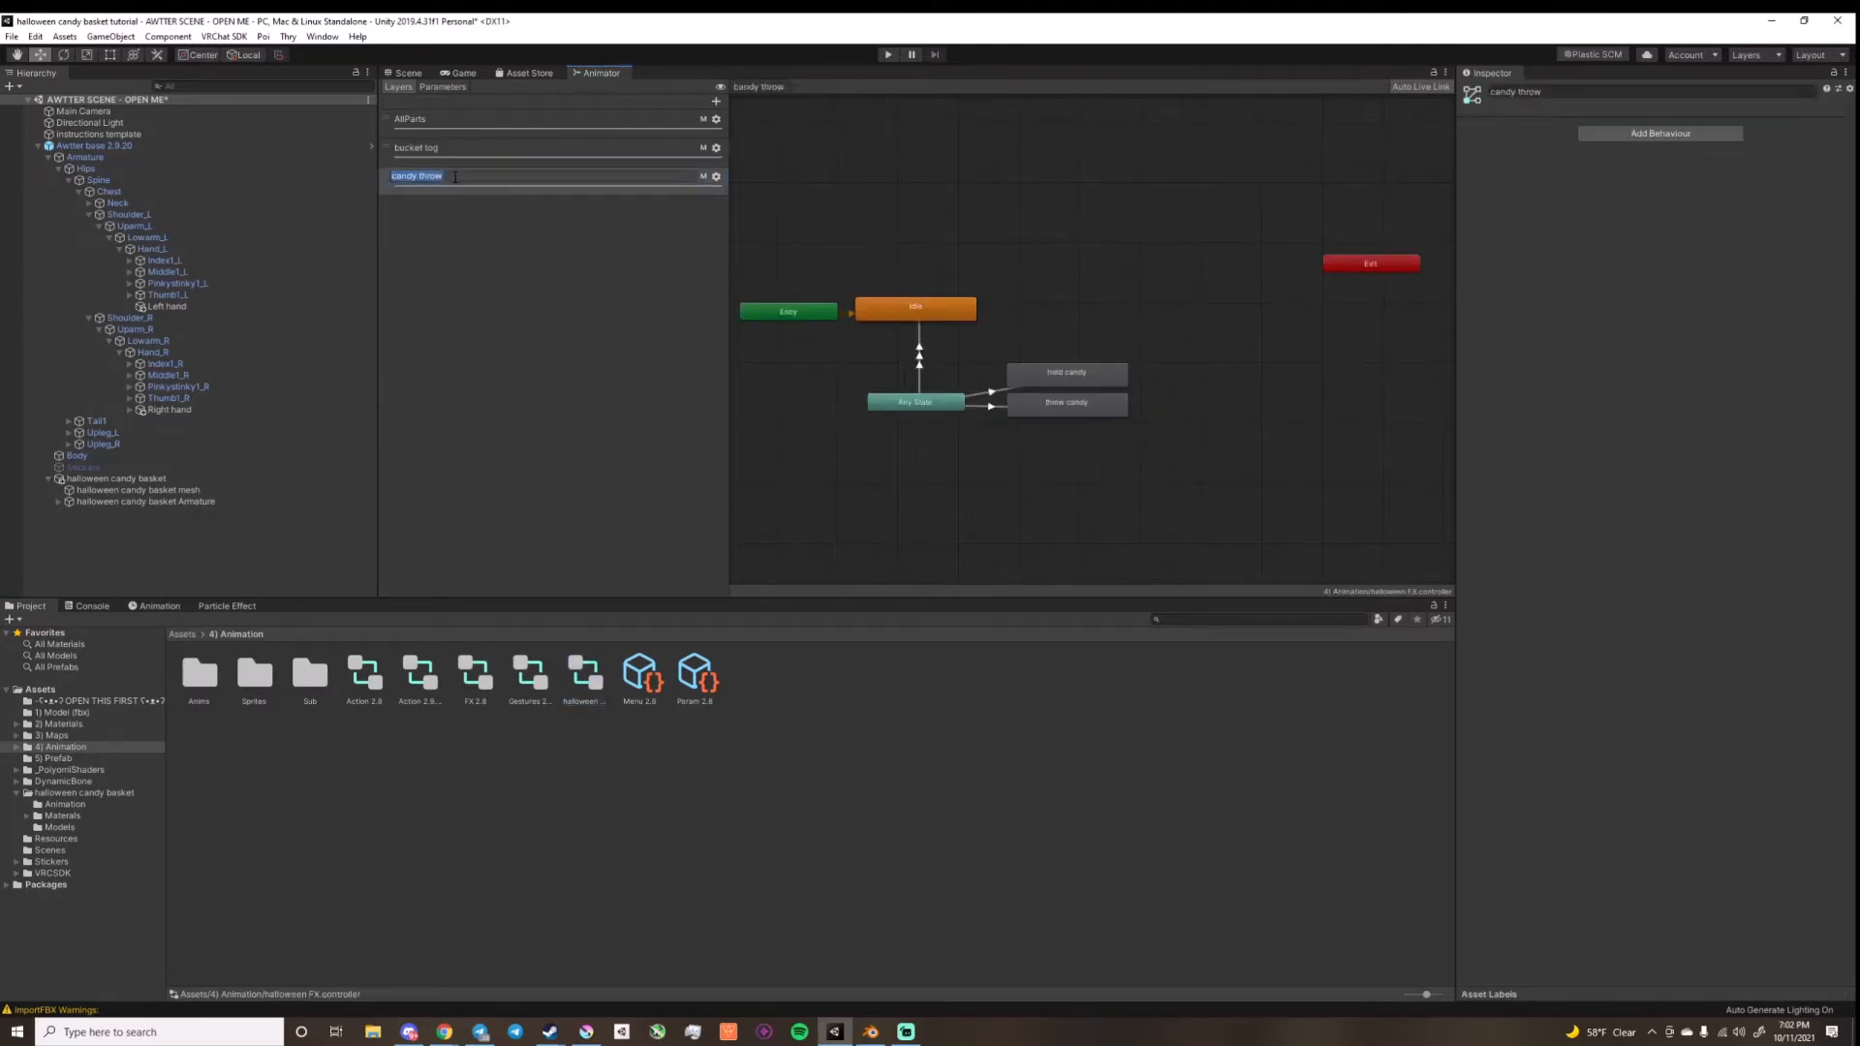
left_click(477, 671)
left_click(714, 103)
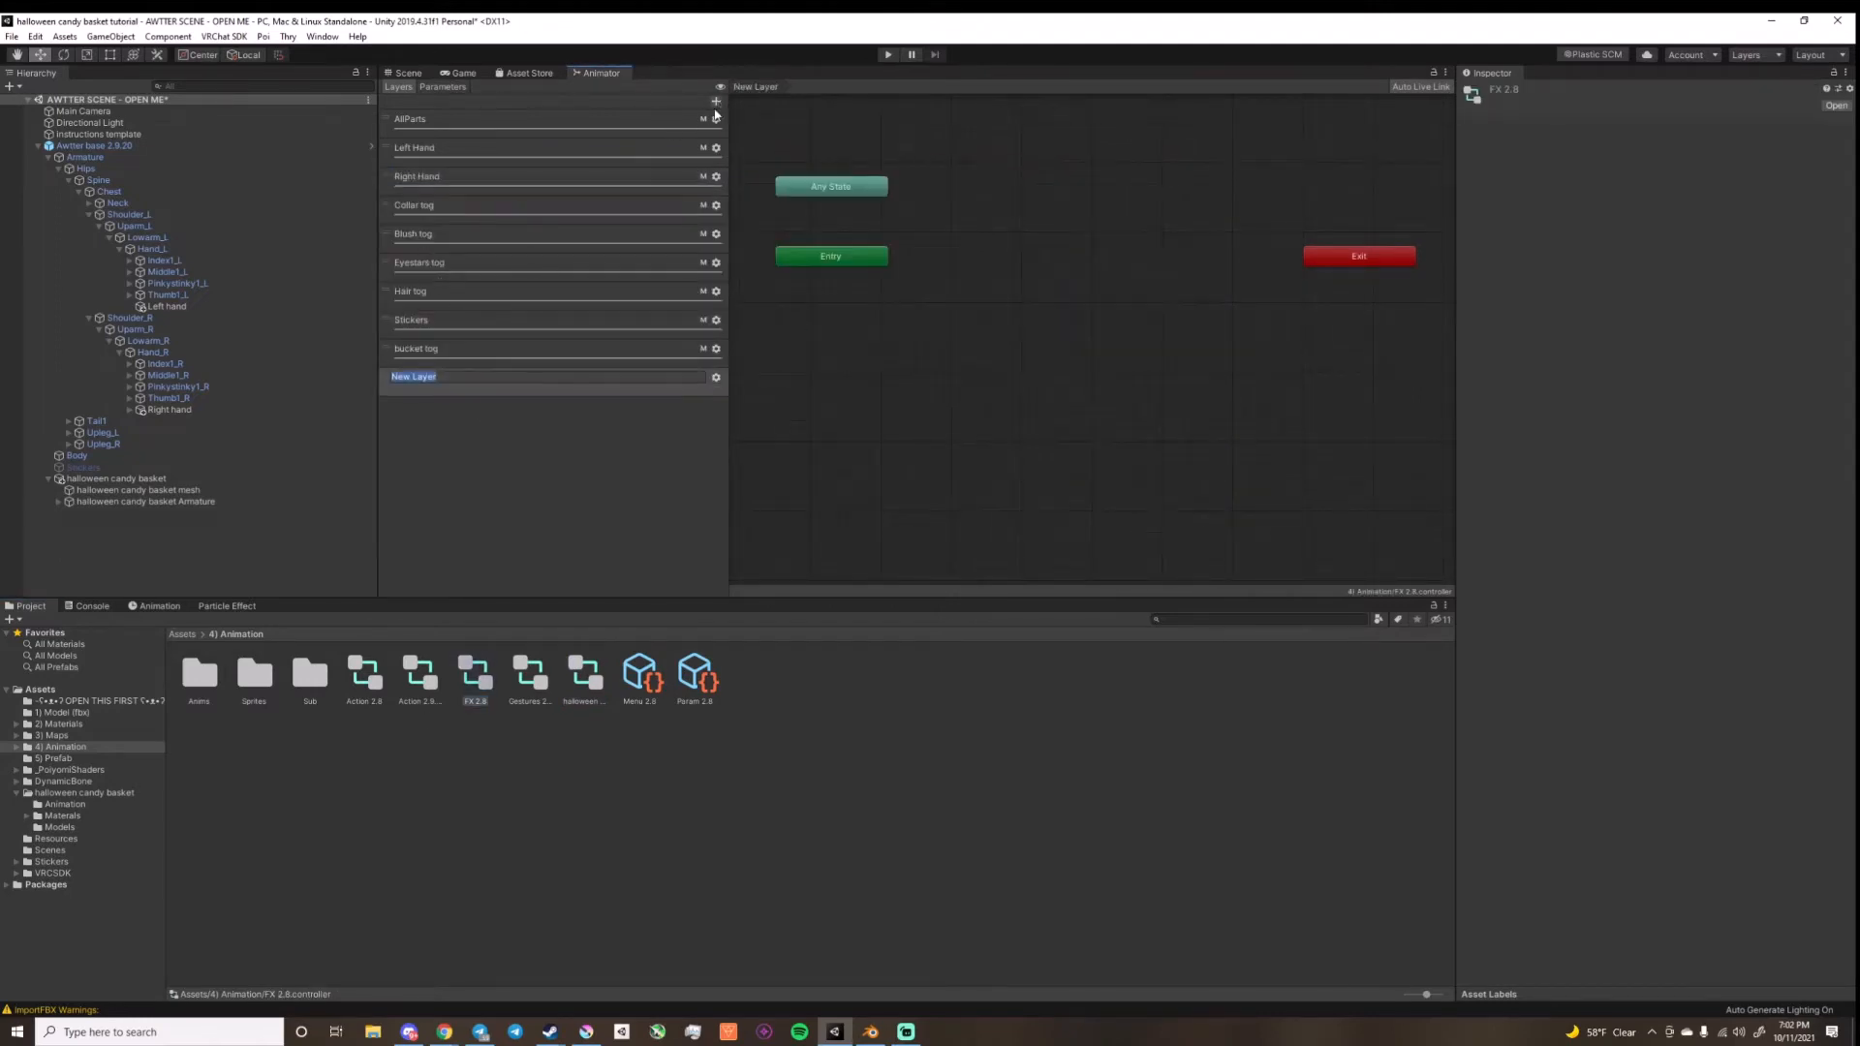
Step: Set the new layer's weight to 1 and its avatar mask to Mask
left_click(716, 378)
left_click(715, 379)
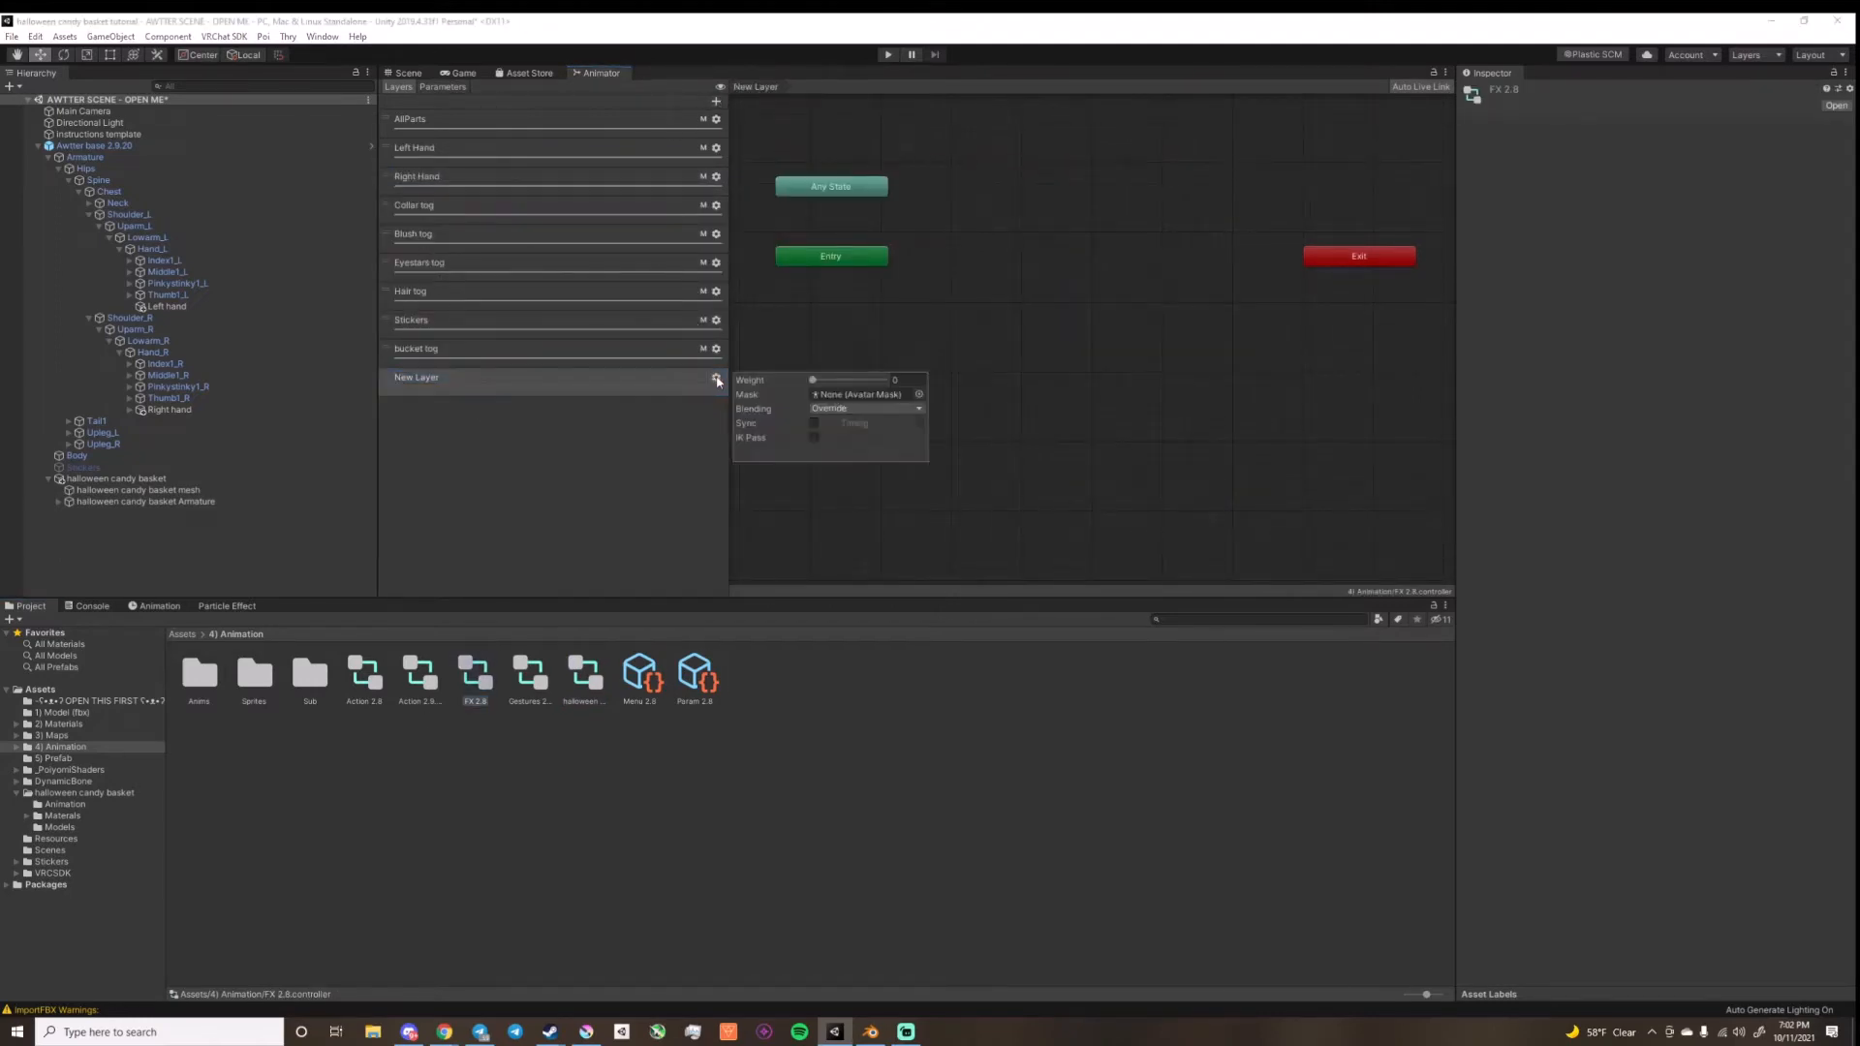
left_click(919, 394)
left_click(1094, 545)
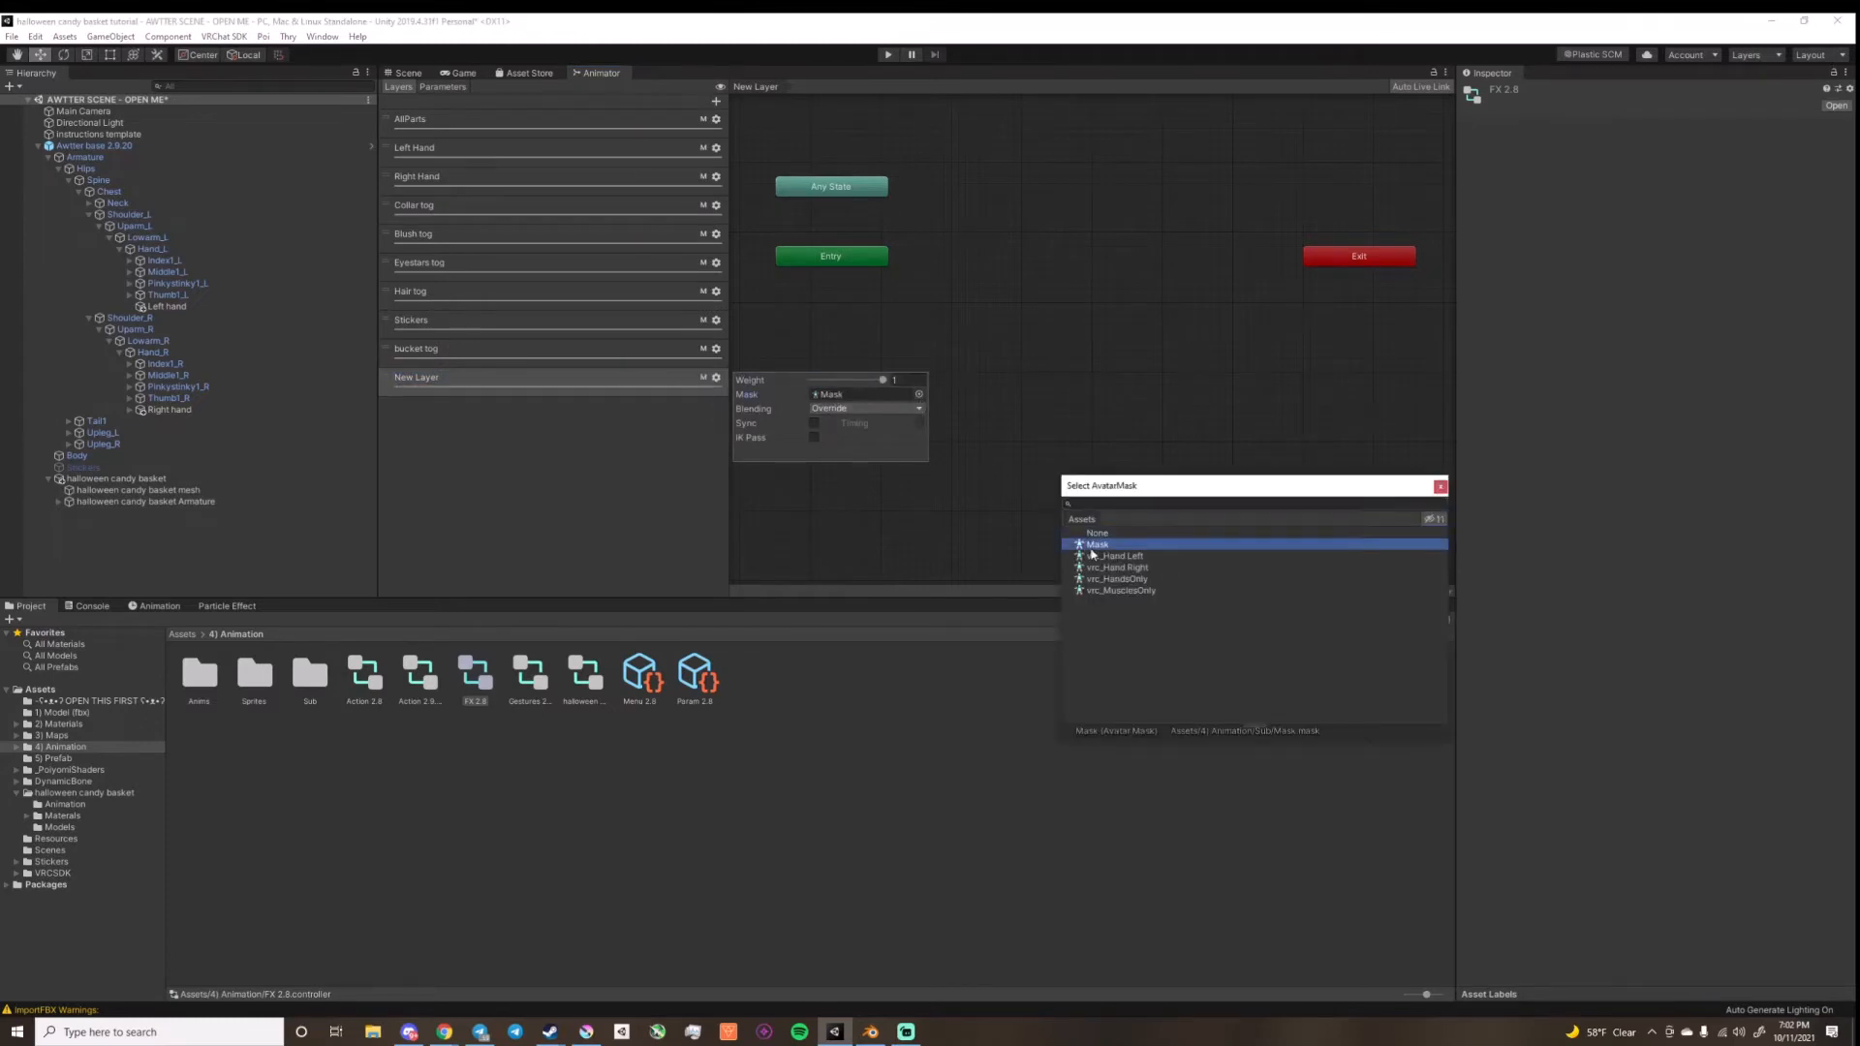
Step: Rename the new layer in the FX 2.8 controller as candy throw
double_click(517, 378)
type("candy throw")
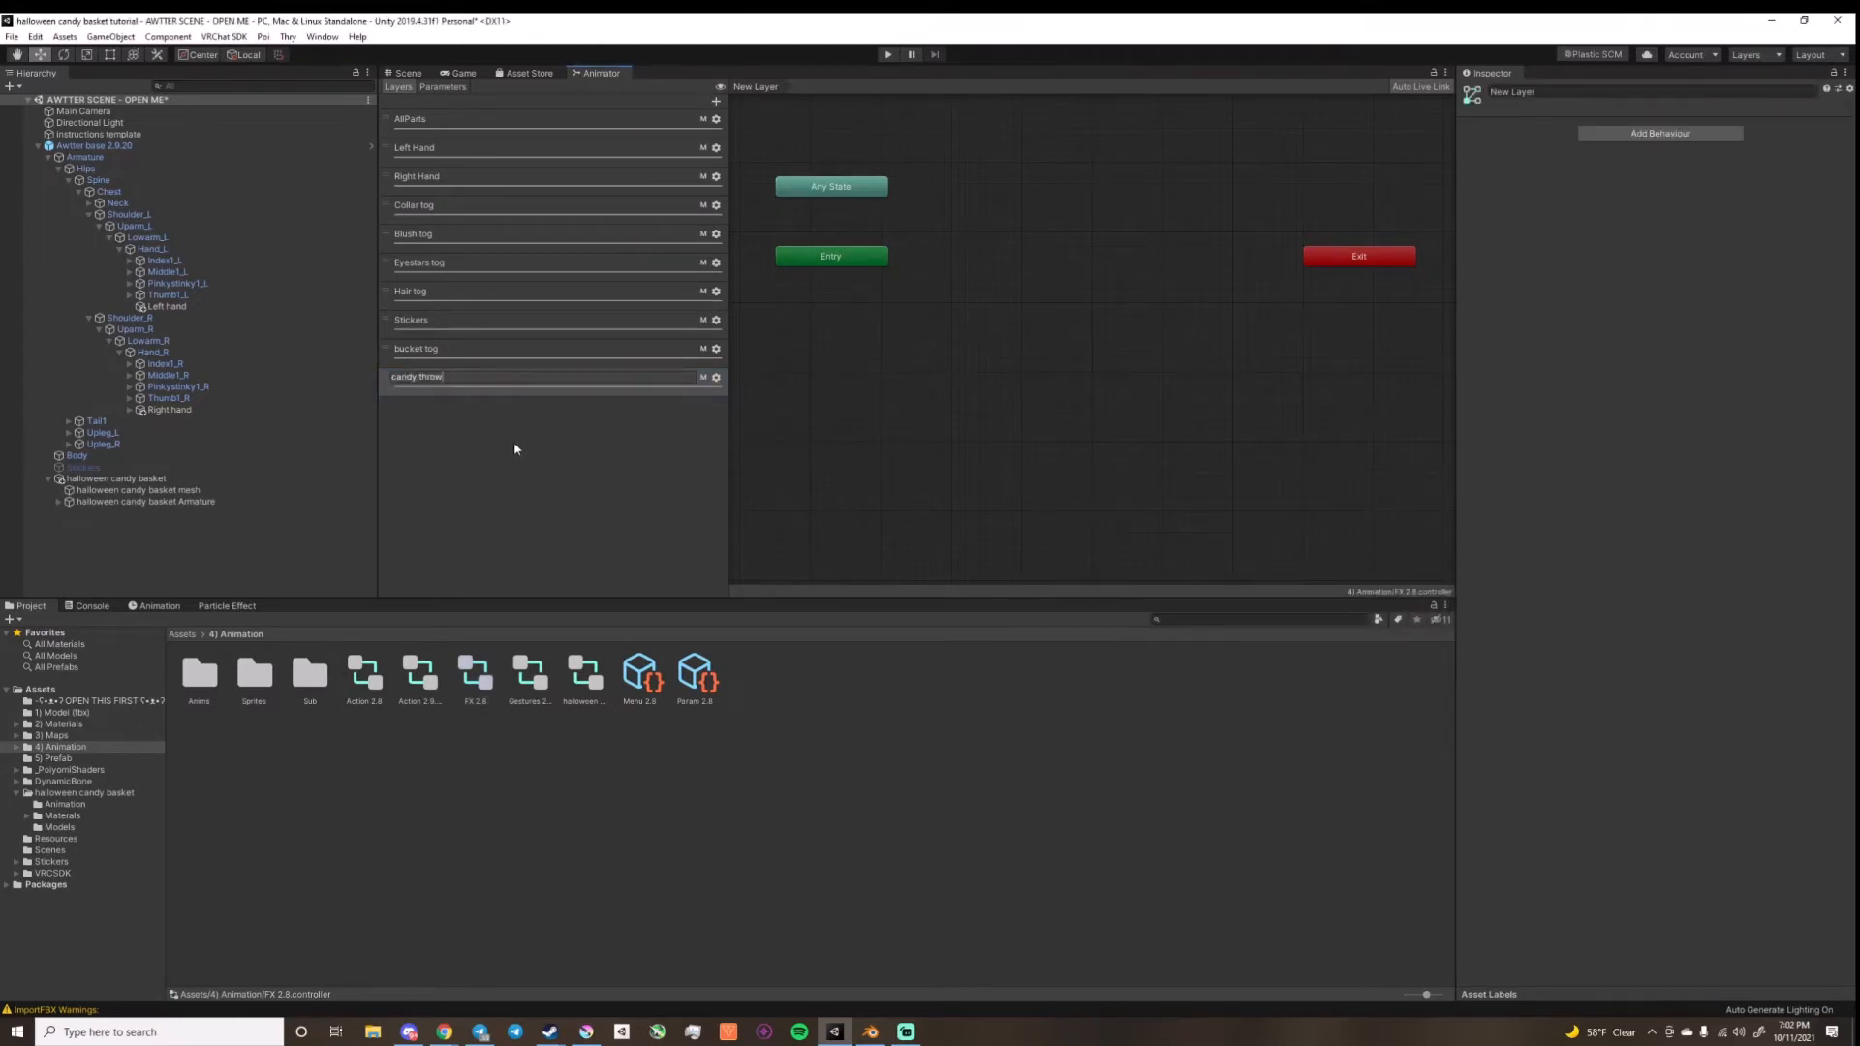
key("Return")
Step: Copy the states and transitions of the halloween FX controller's candy throw layer into FX 2.8's candy throw layer
left_click(574, 669)
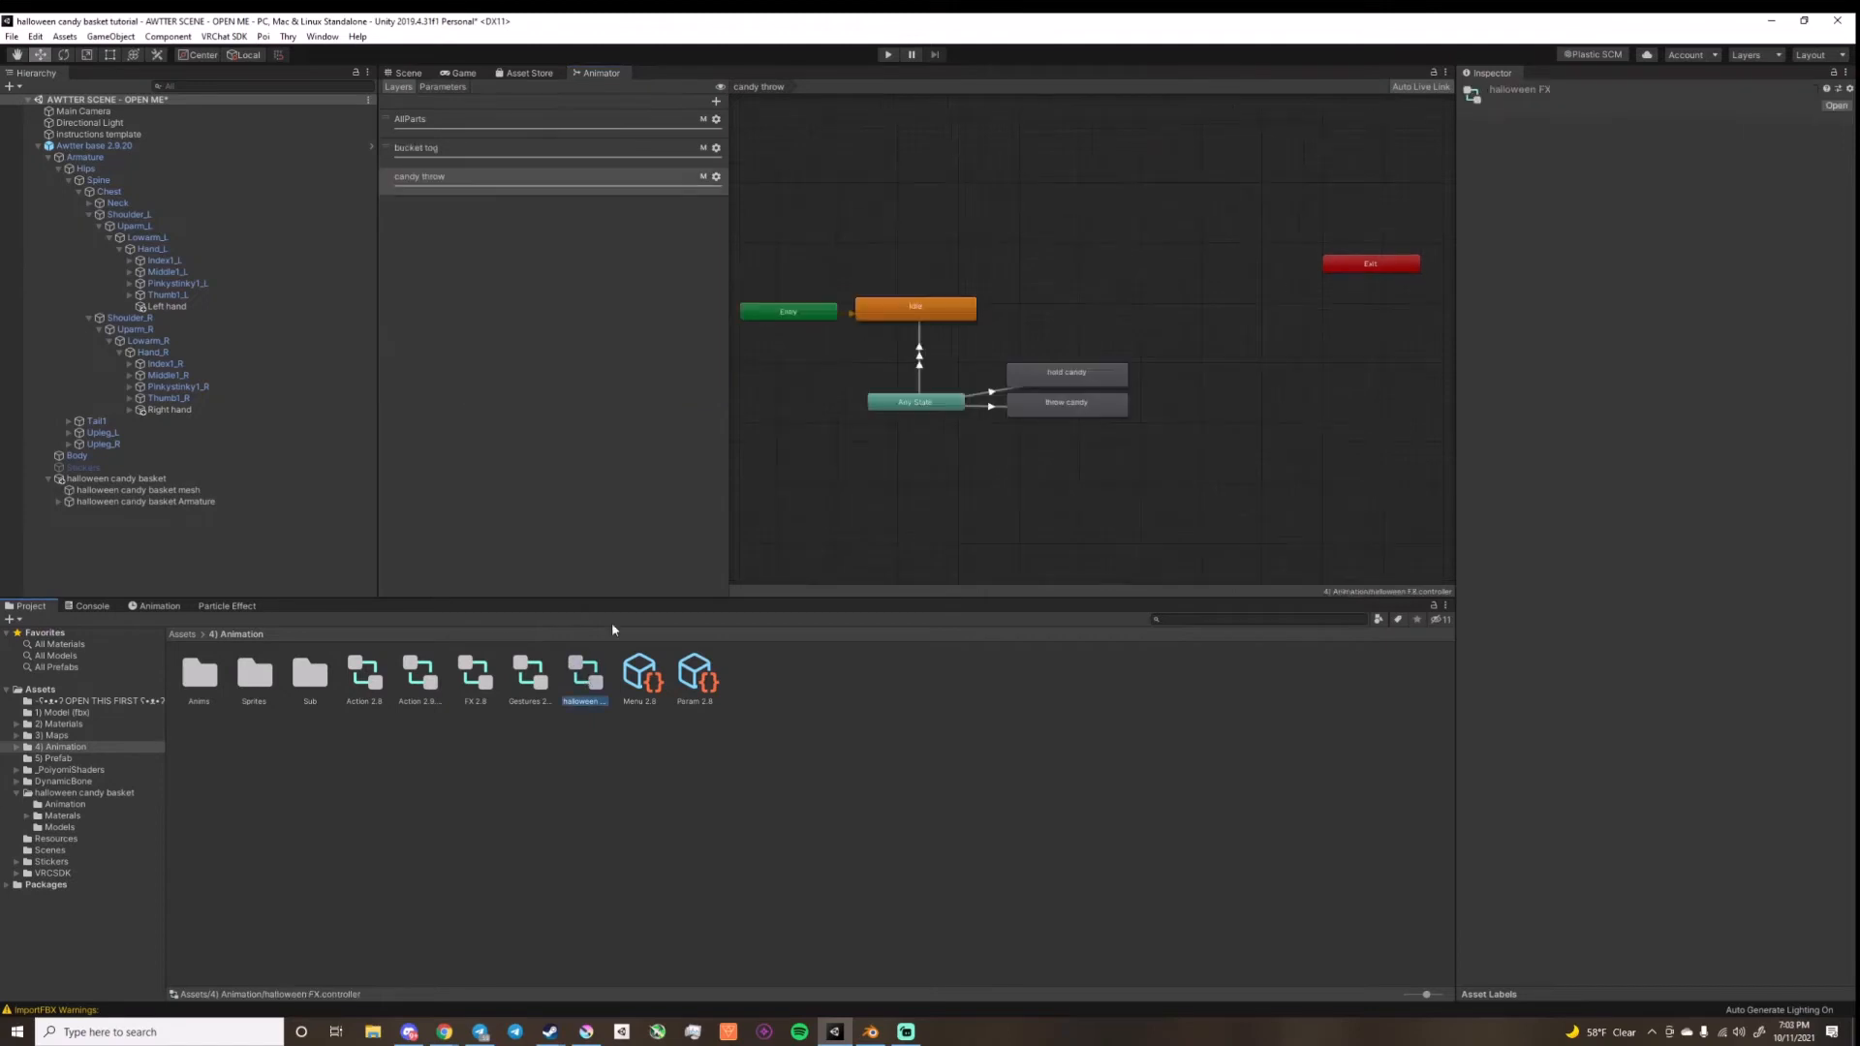
left_click_drag(734, 280, 1121, 468)
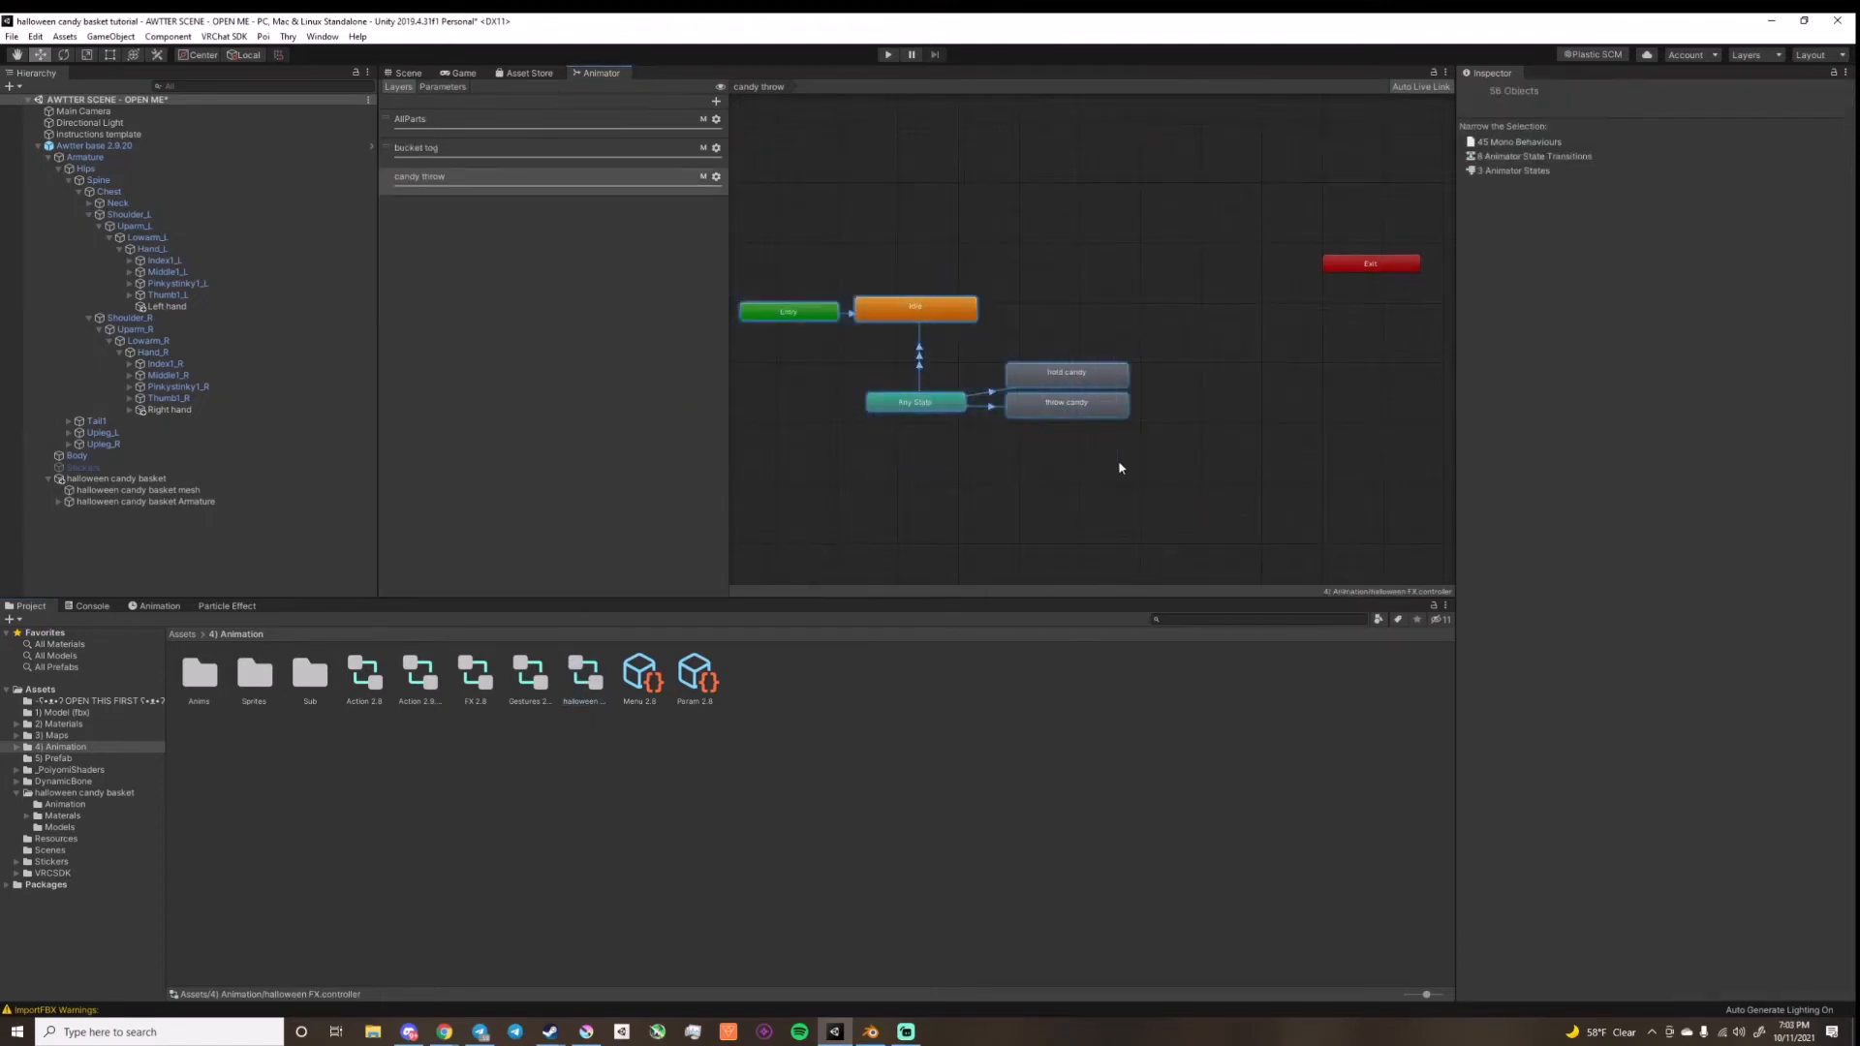
left_click(466, 685)
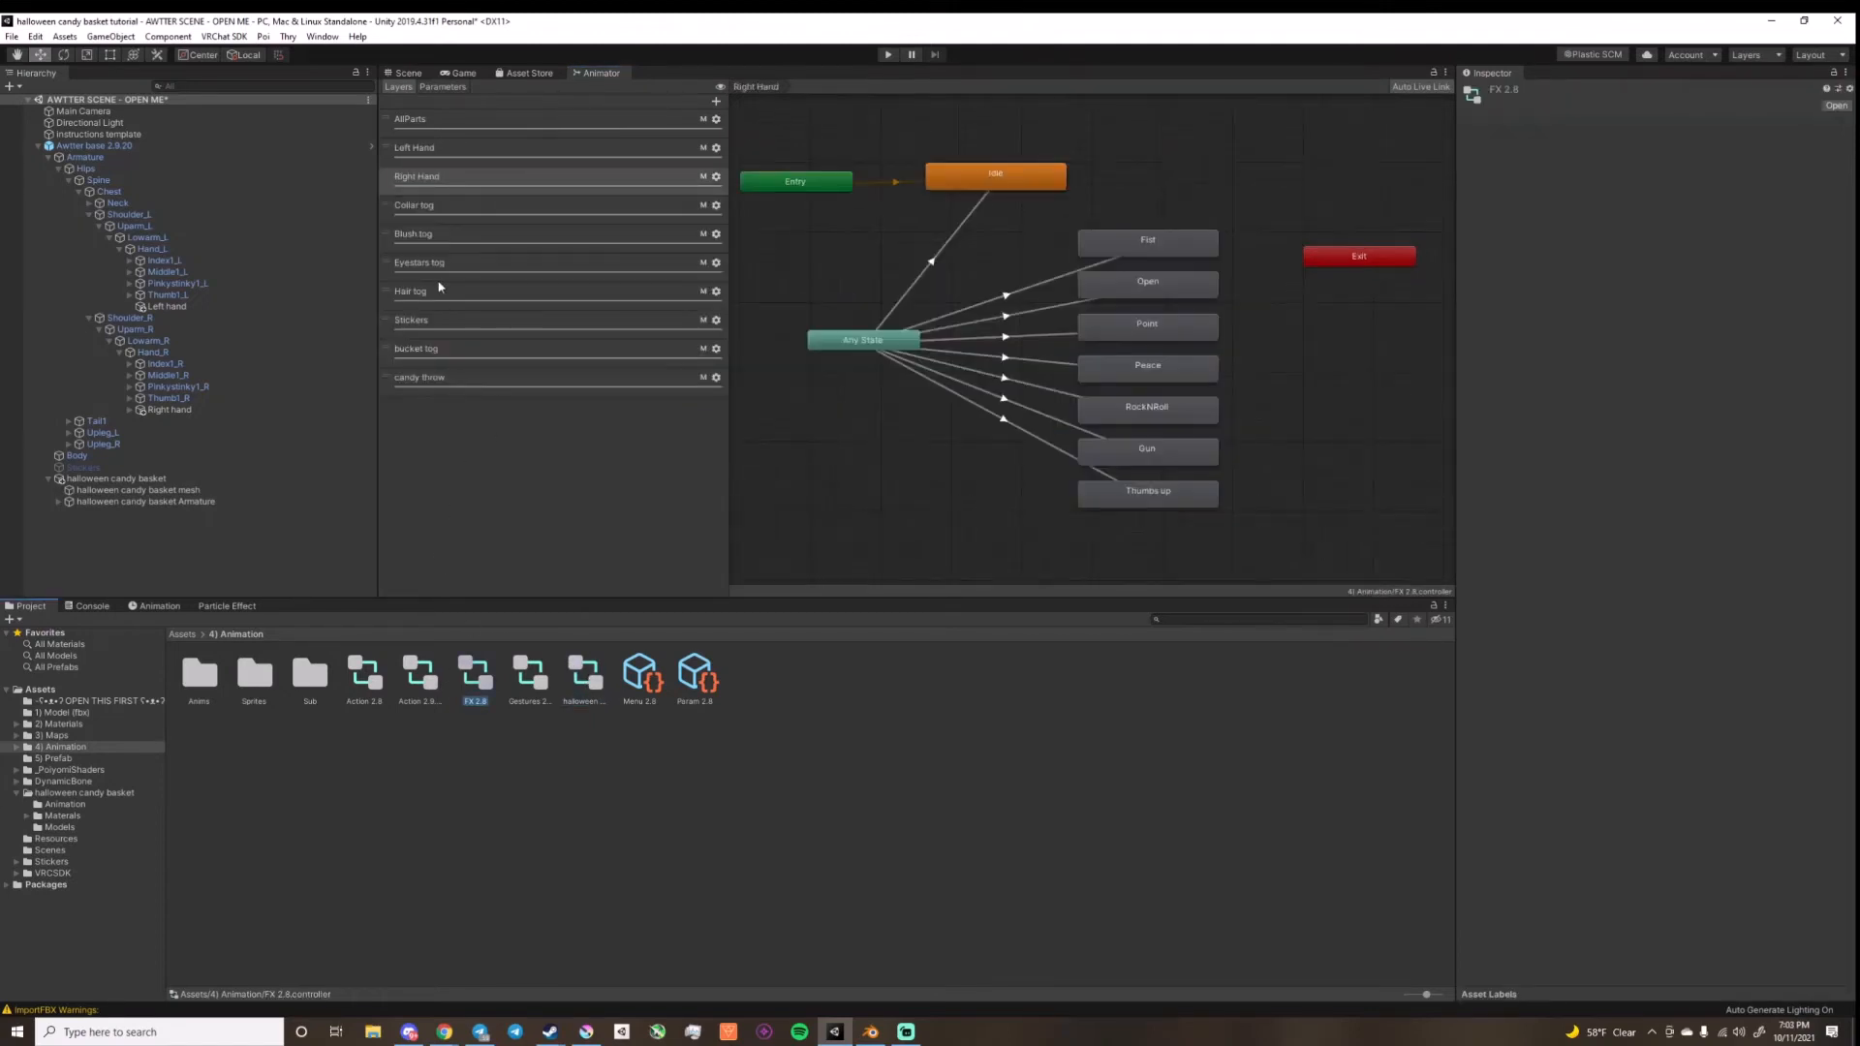
left_click(490, 386)
key("ctrl+v")
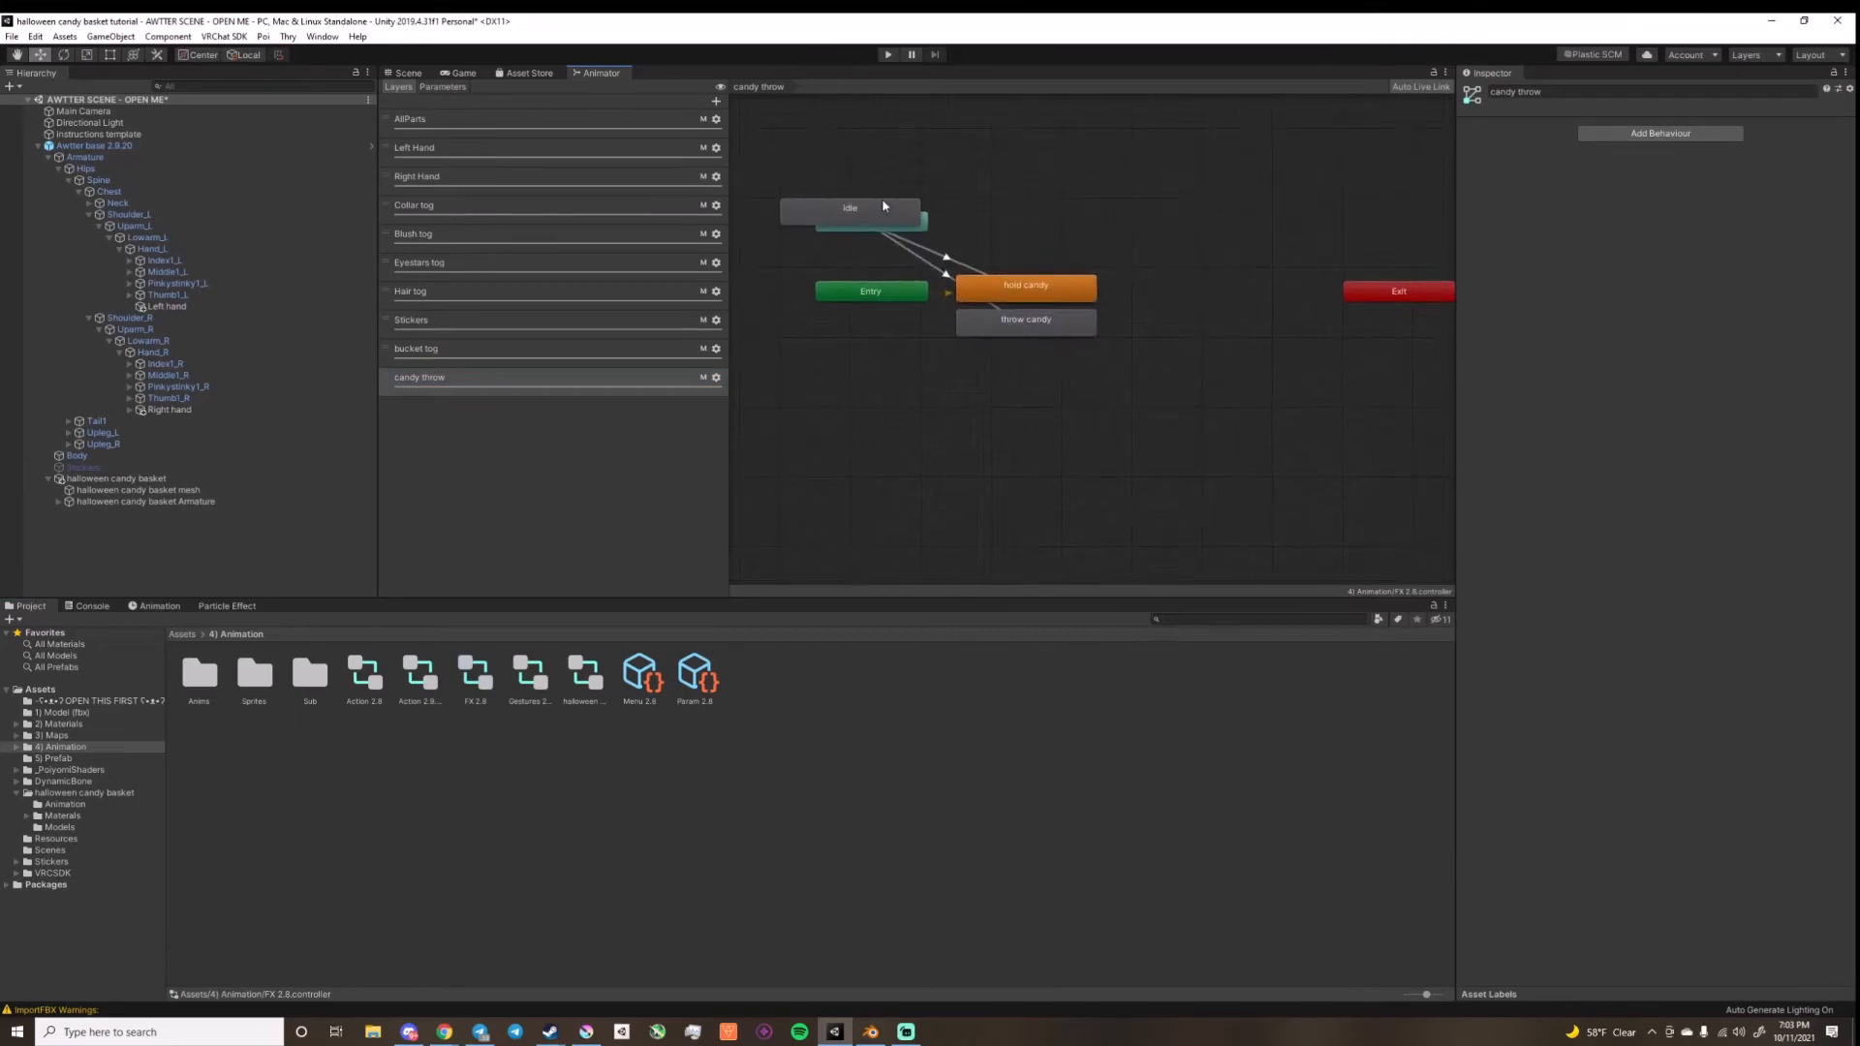
Step: Place the Idle state beneath Entry and make it the candy throw layer's default state
left_click_drag(882, 197, 898, 359)
left_click(869, 295)
right_click(872, 292)
left_click(908, 314)
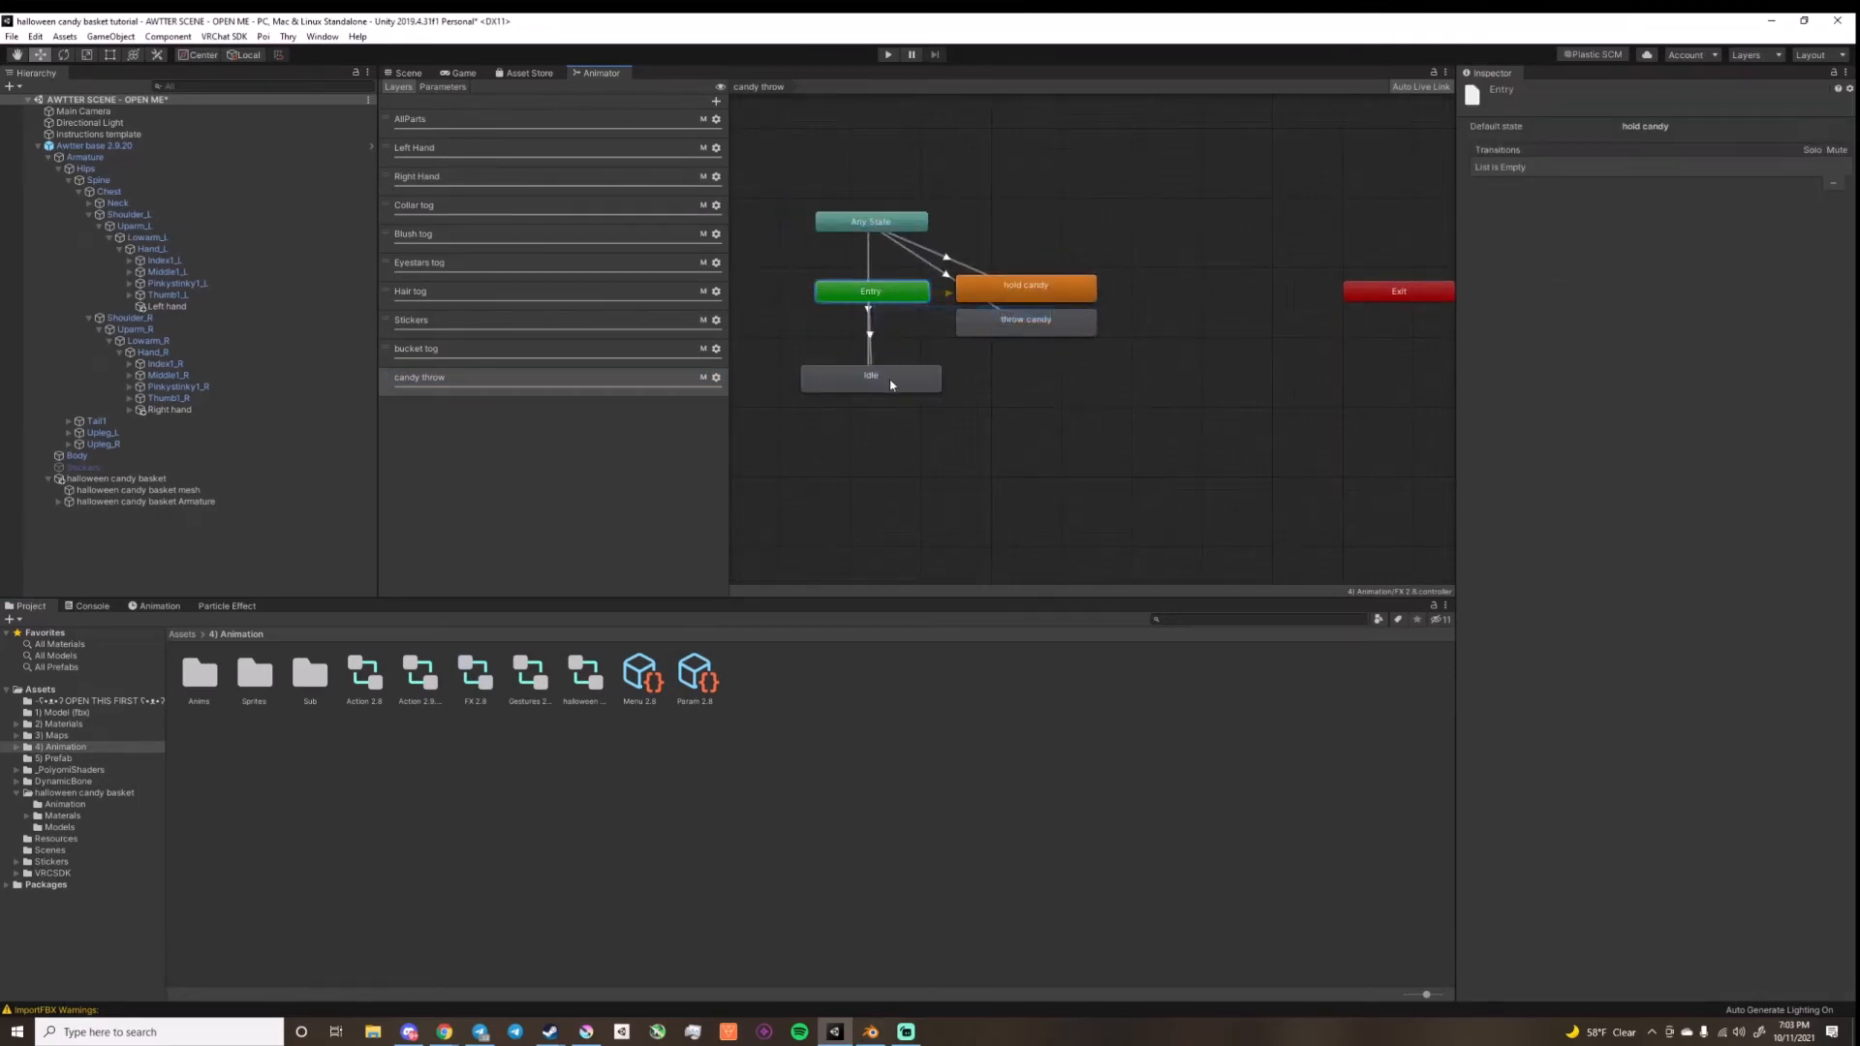
left_click(870, 377)
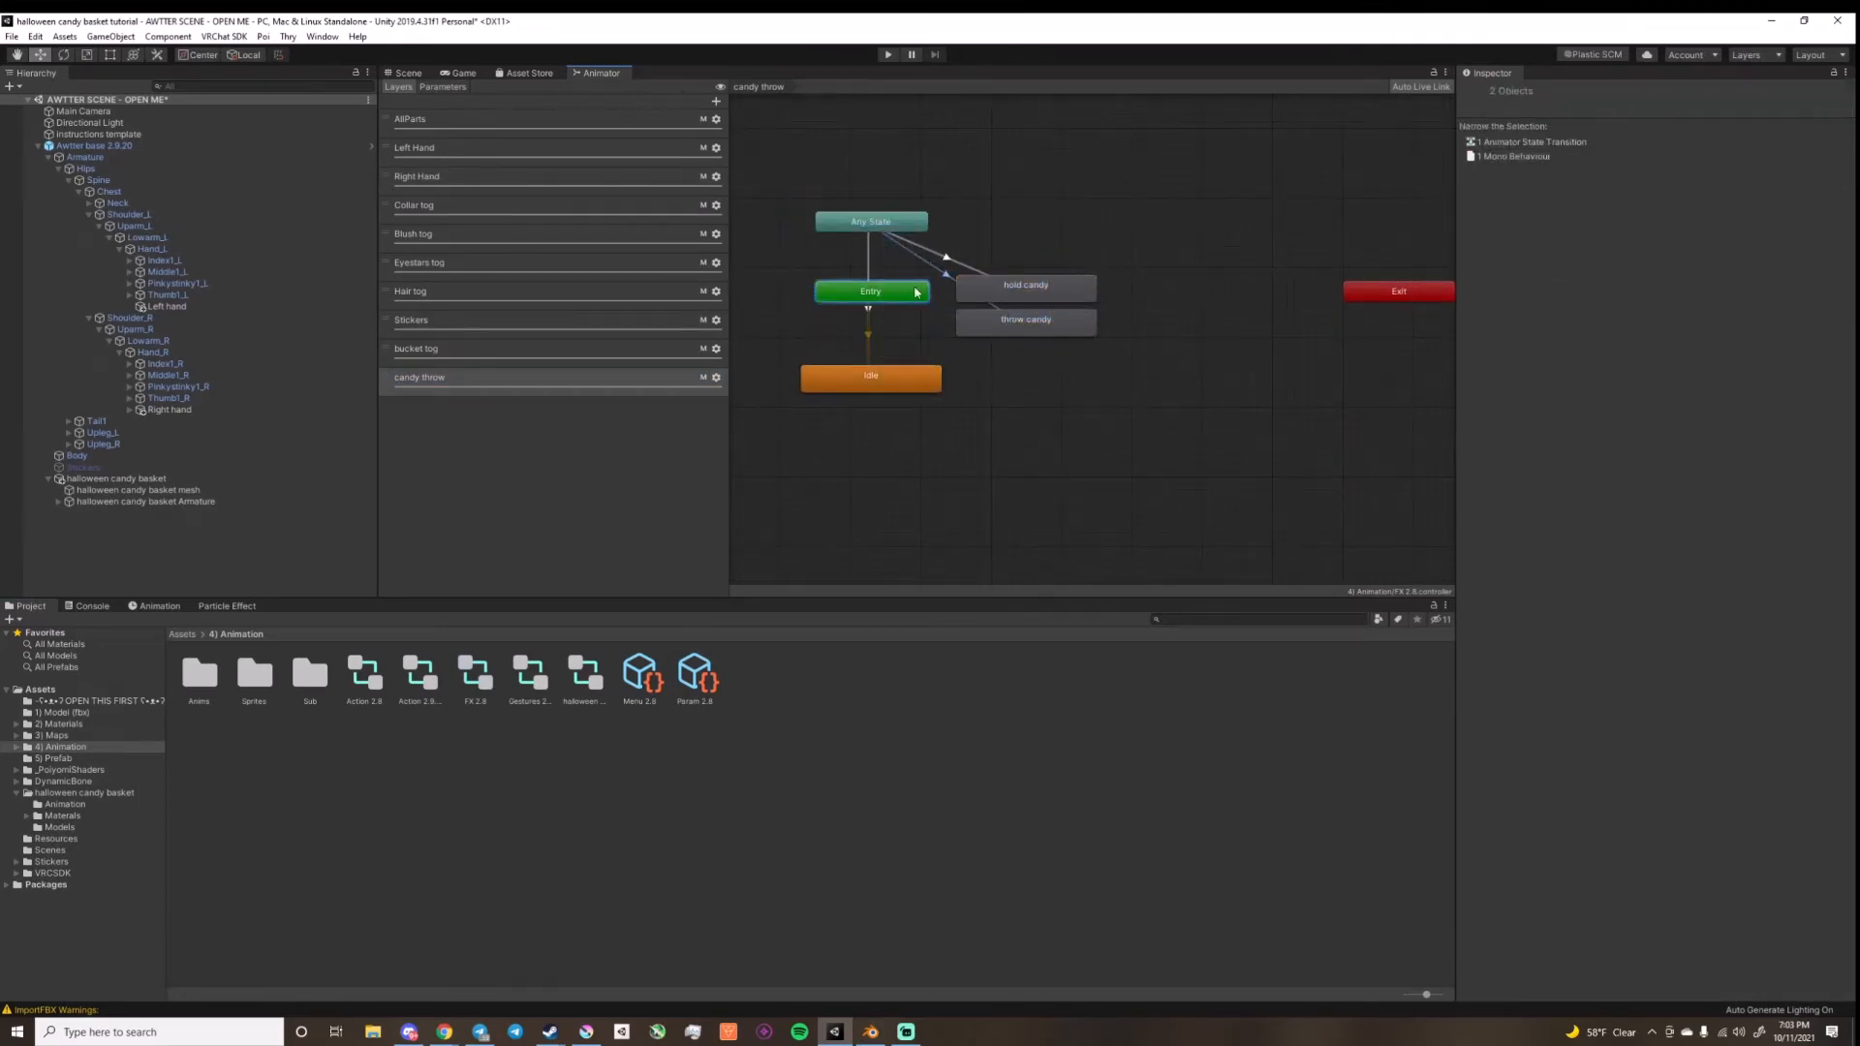
Step: Move Any State below Idle, with the hold candy and throw candy states beside it, and check their transitions
left_click_drag(872, 222, 928, 501)
left_click(983, 334)
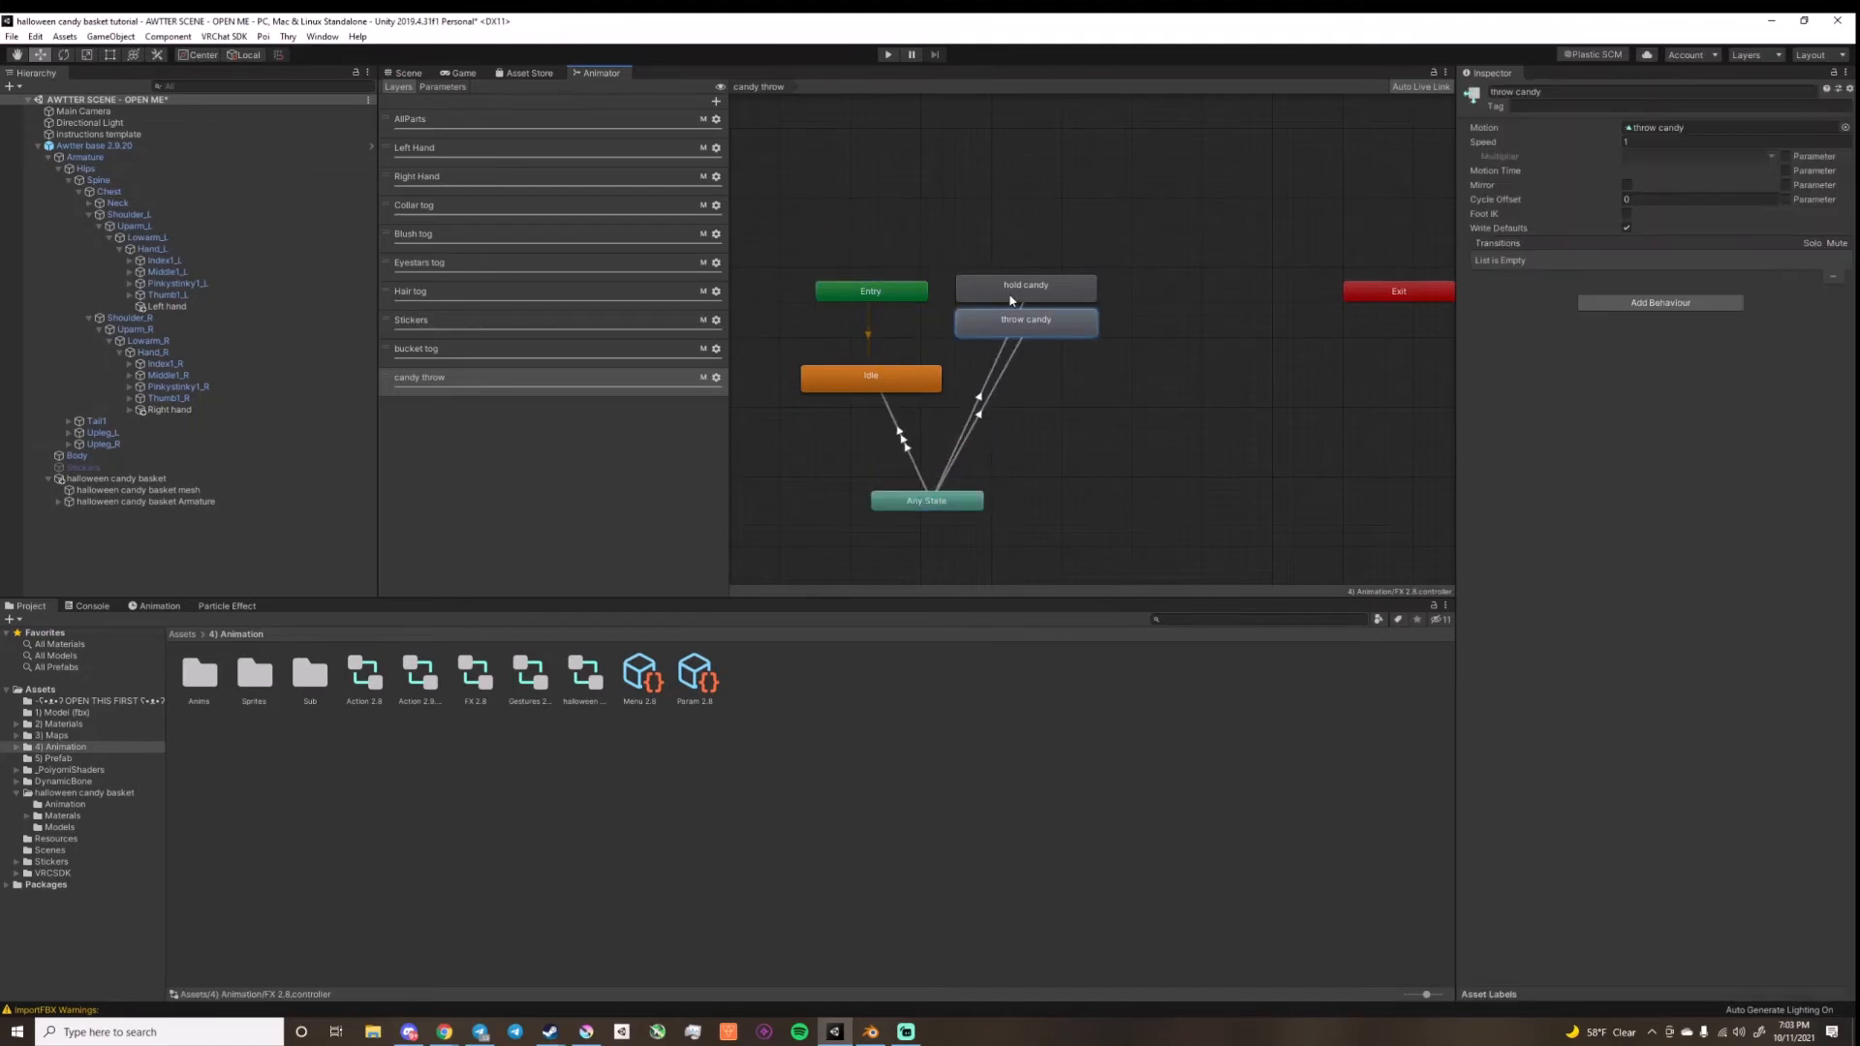
left_click(1010, 295, "shift")
left_click_drag(1036, 316, 1165, 476)
left_click(1048, 496)
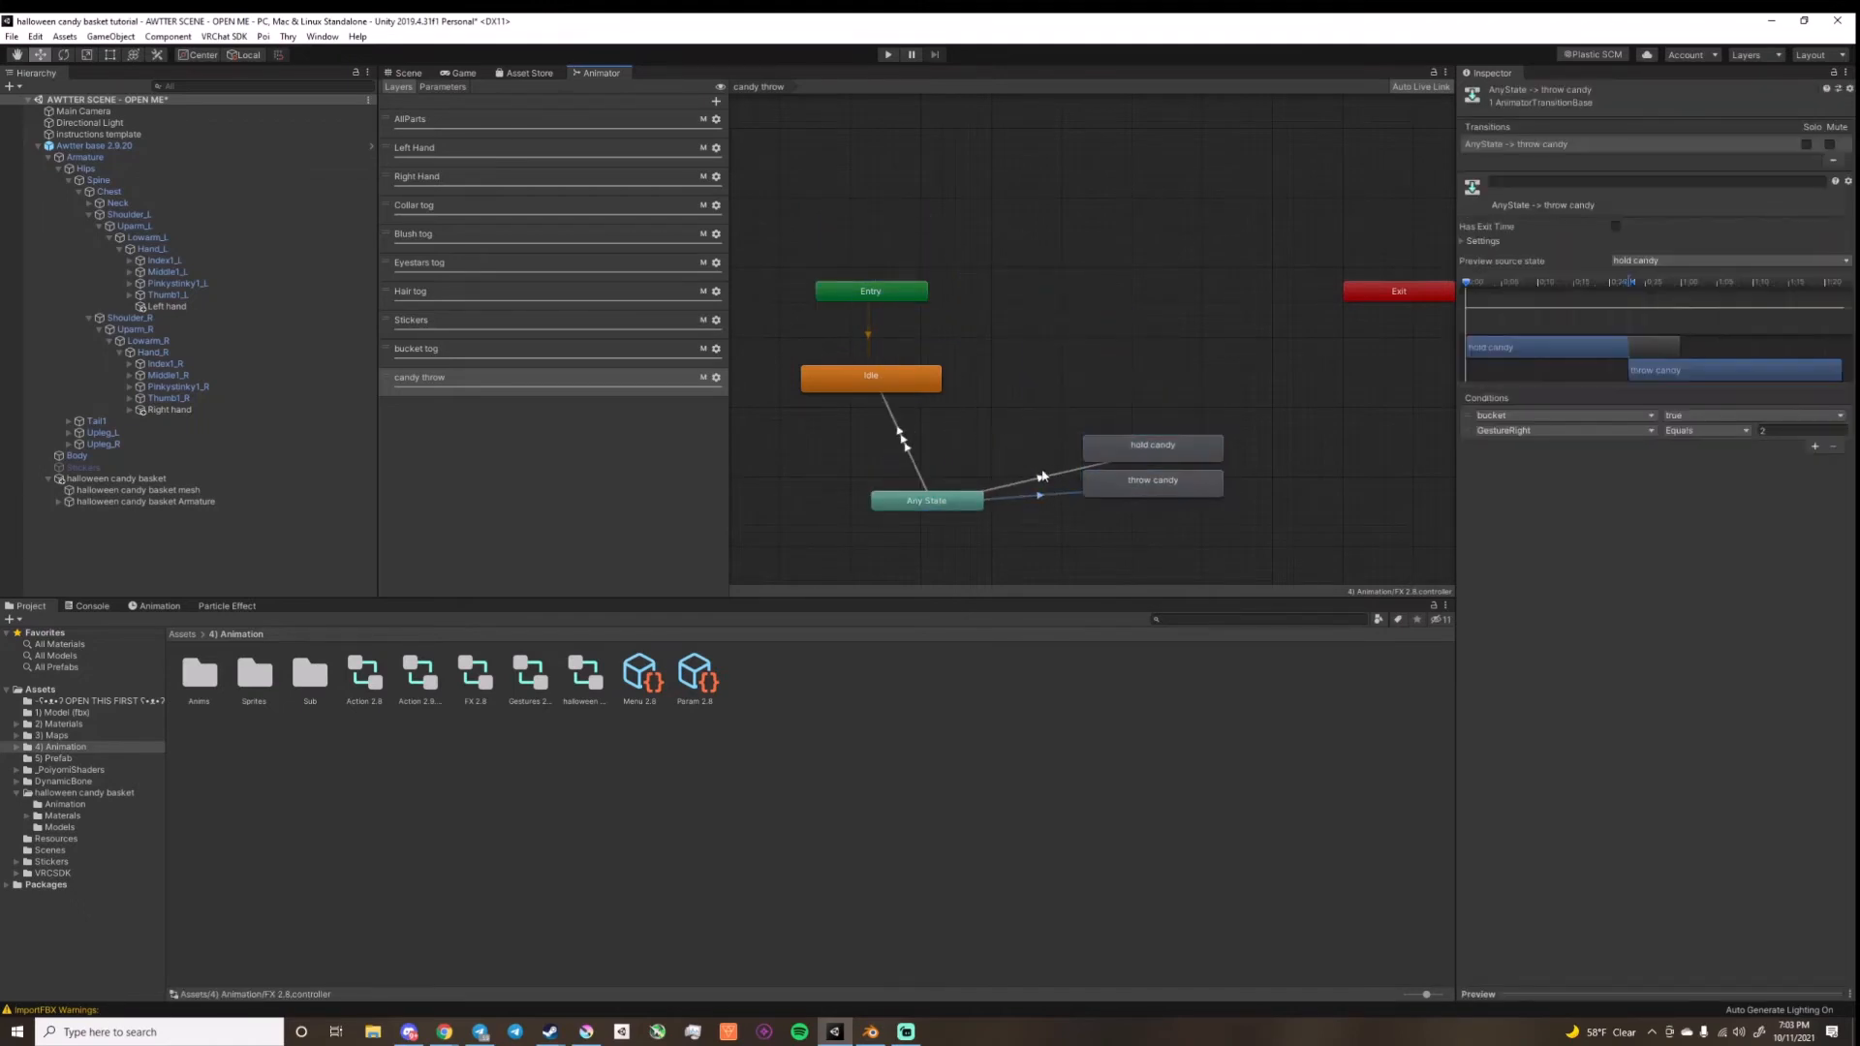
left_click(940, 458)
left_click(1039, 480)
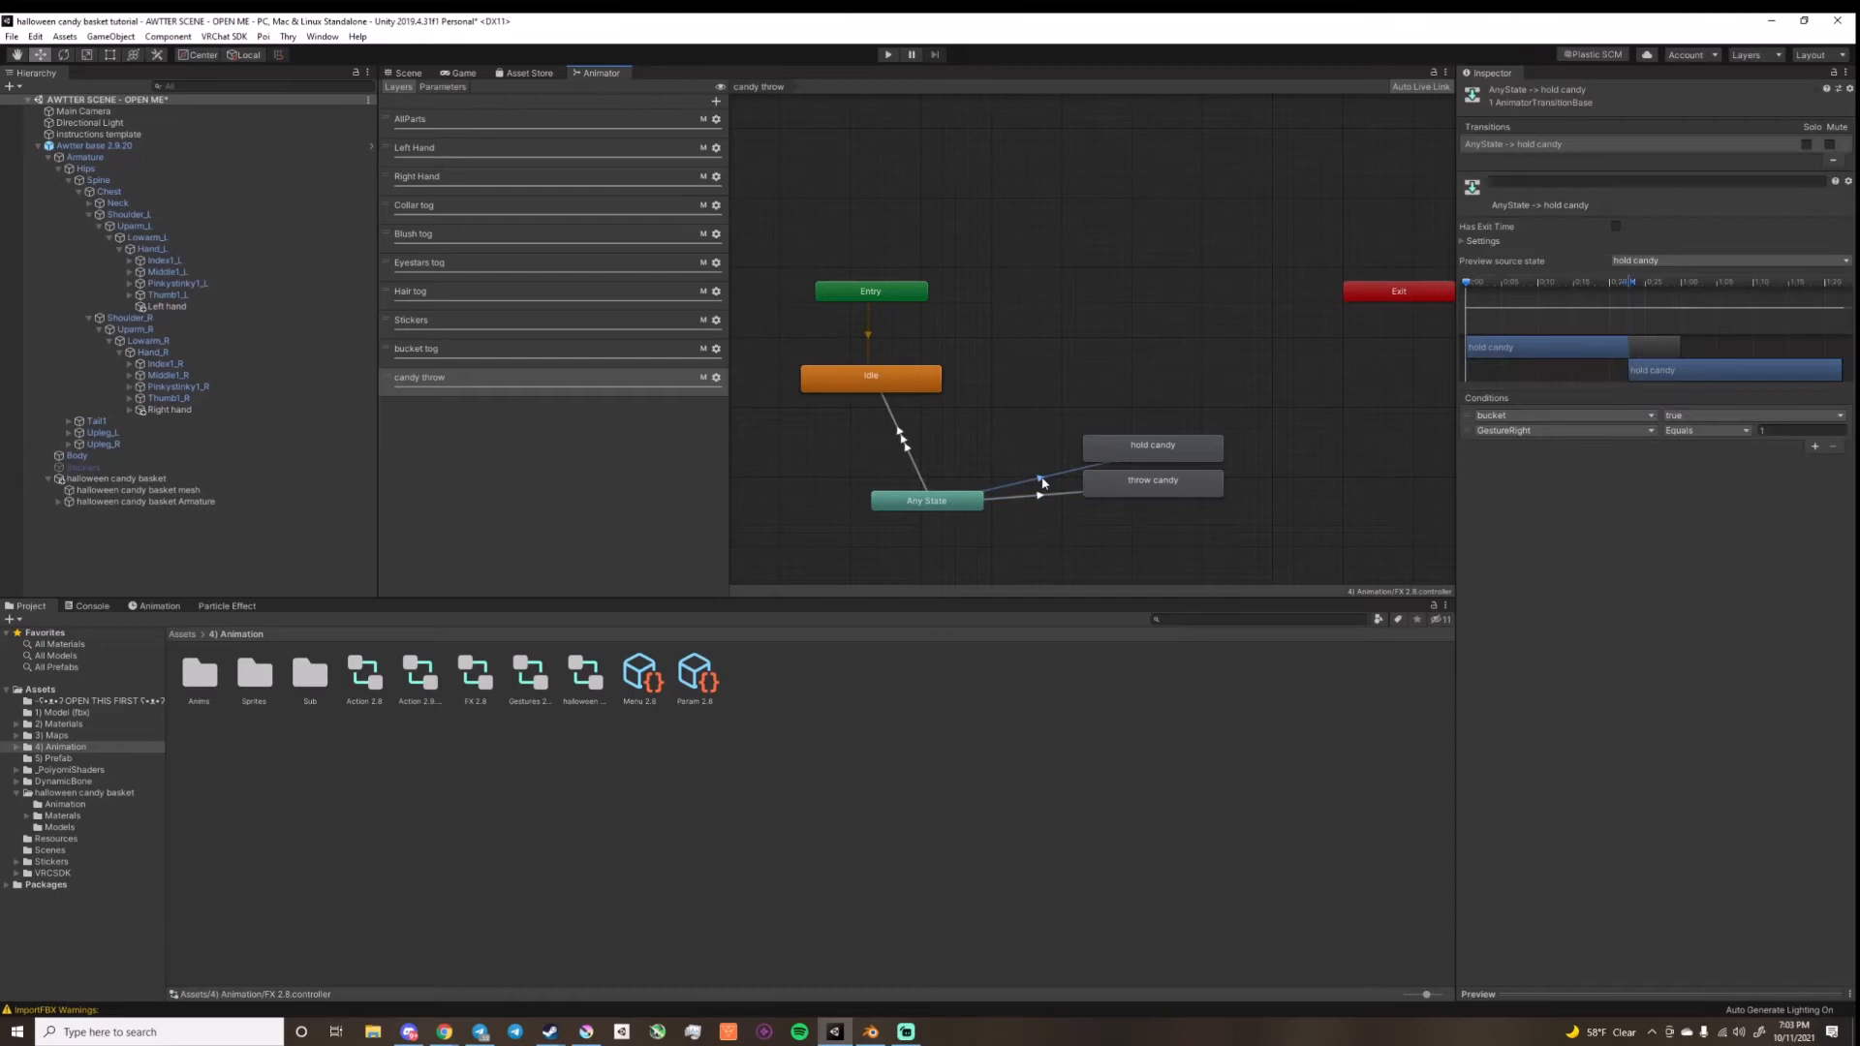
left_click(914, 465)
left_click(461, 499)
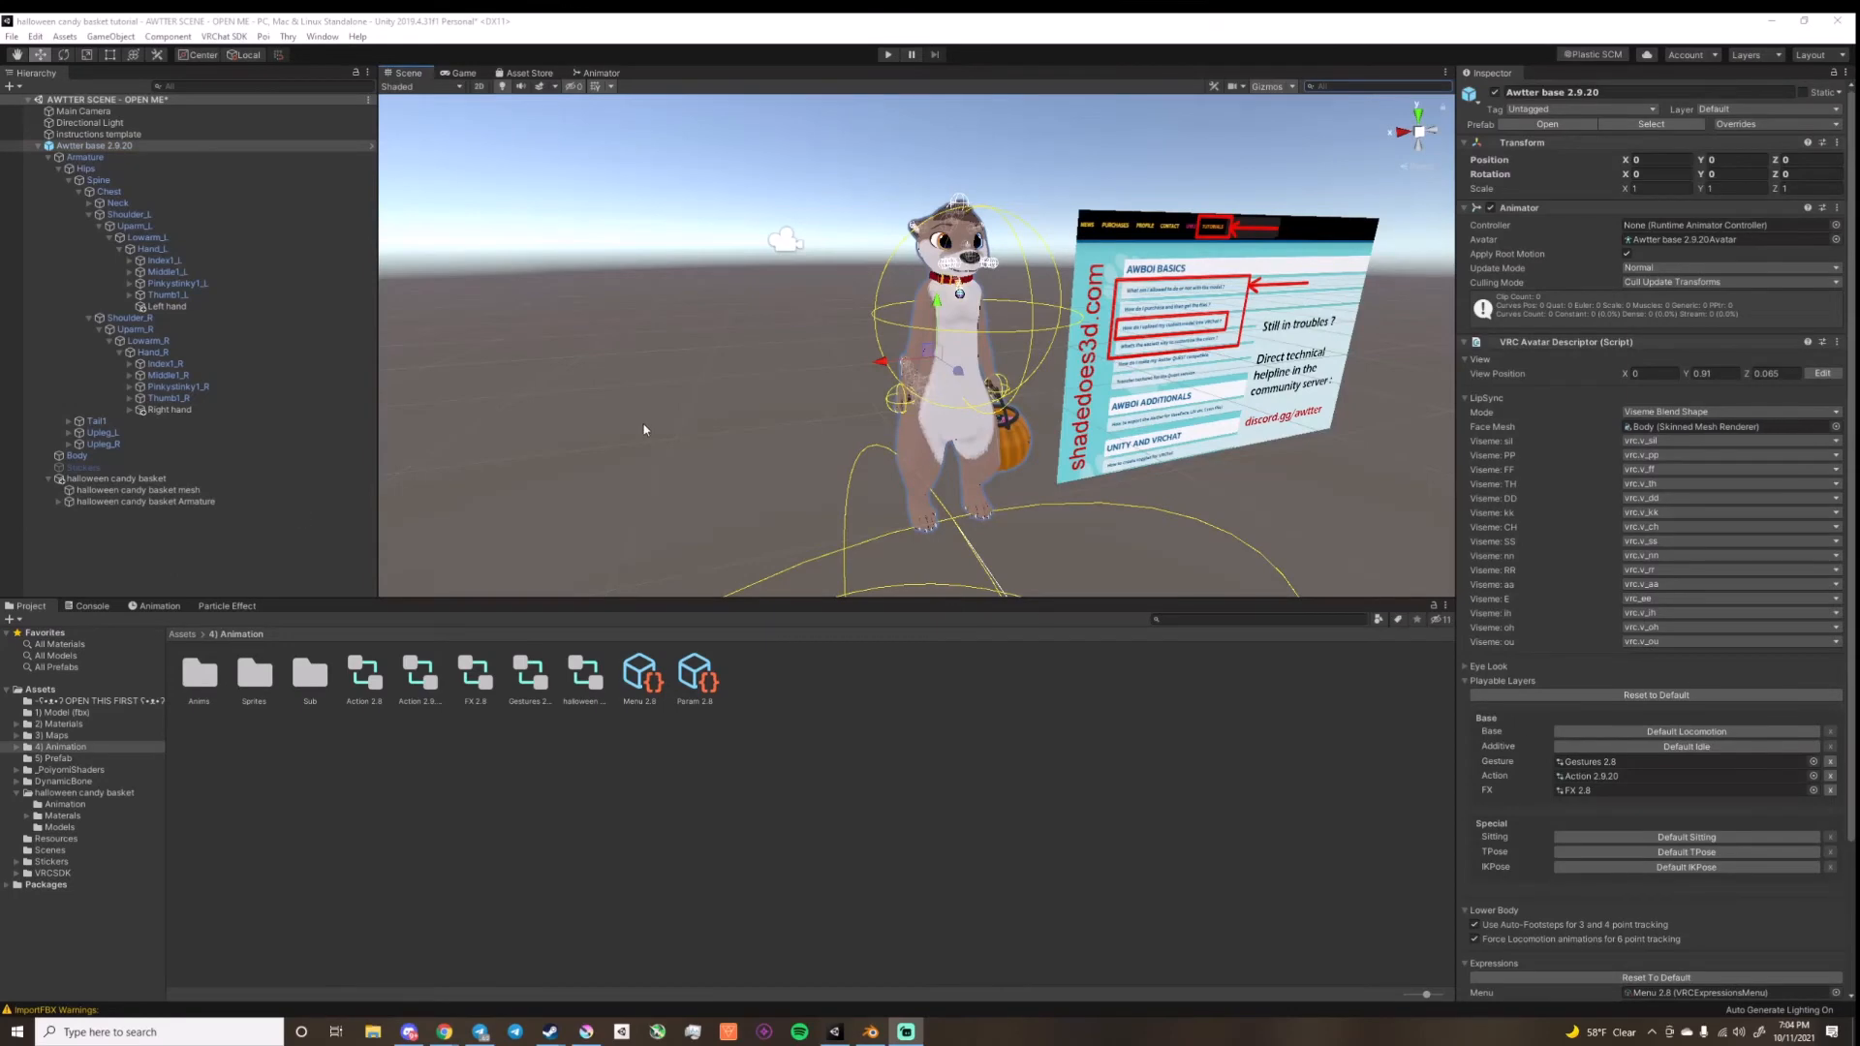
Step: Try moving and rotating the Left hand object in the scene, undoing each change
scroll(785, 427, "up", 5)
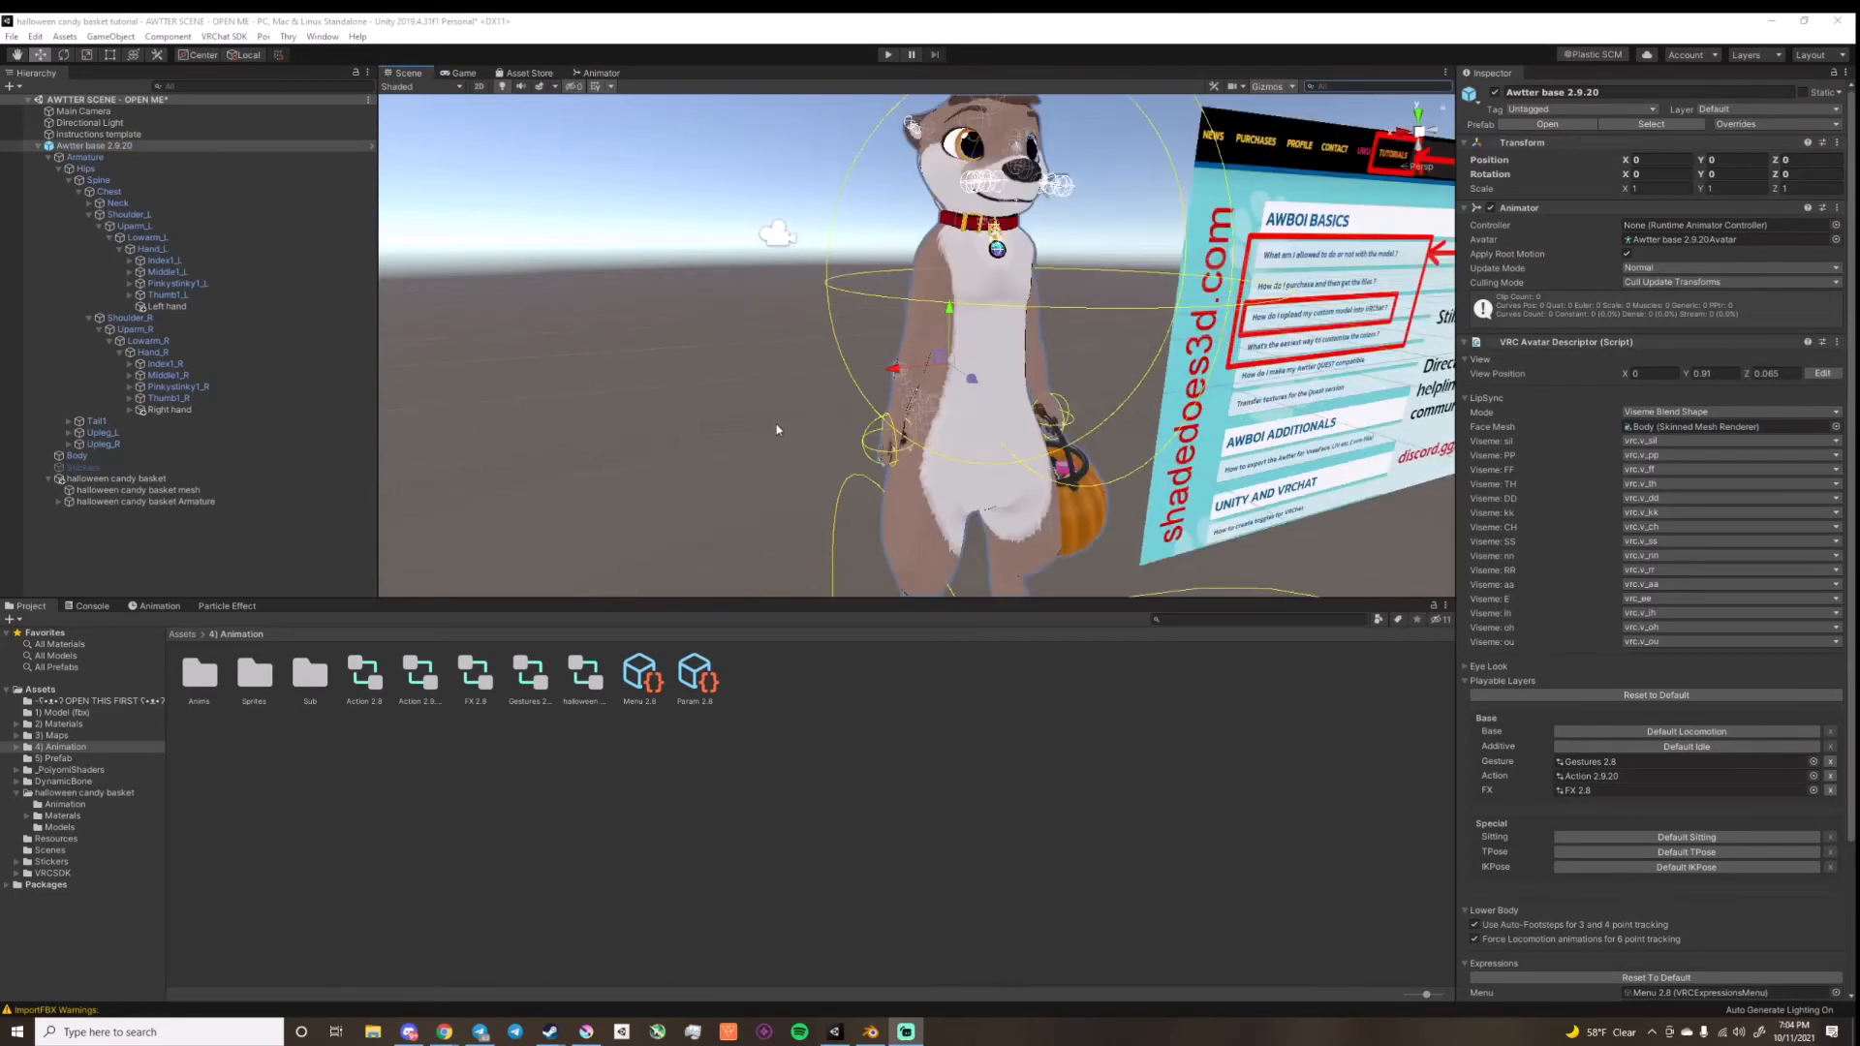
right_click_drag(778, 428, 762, 375)
middle_click_drag(761, 374, 617, 310)
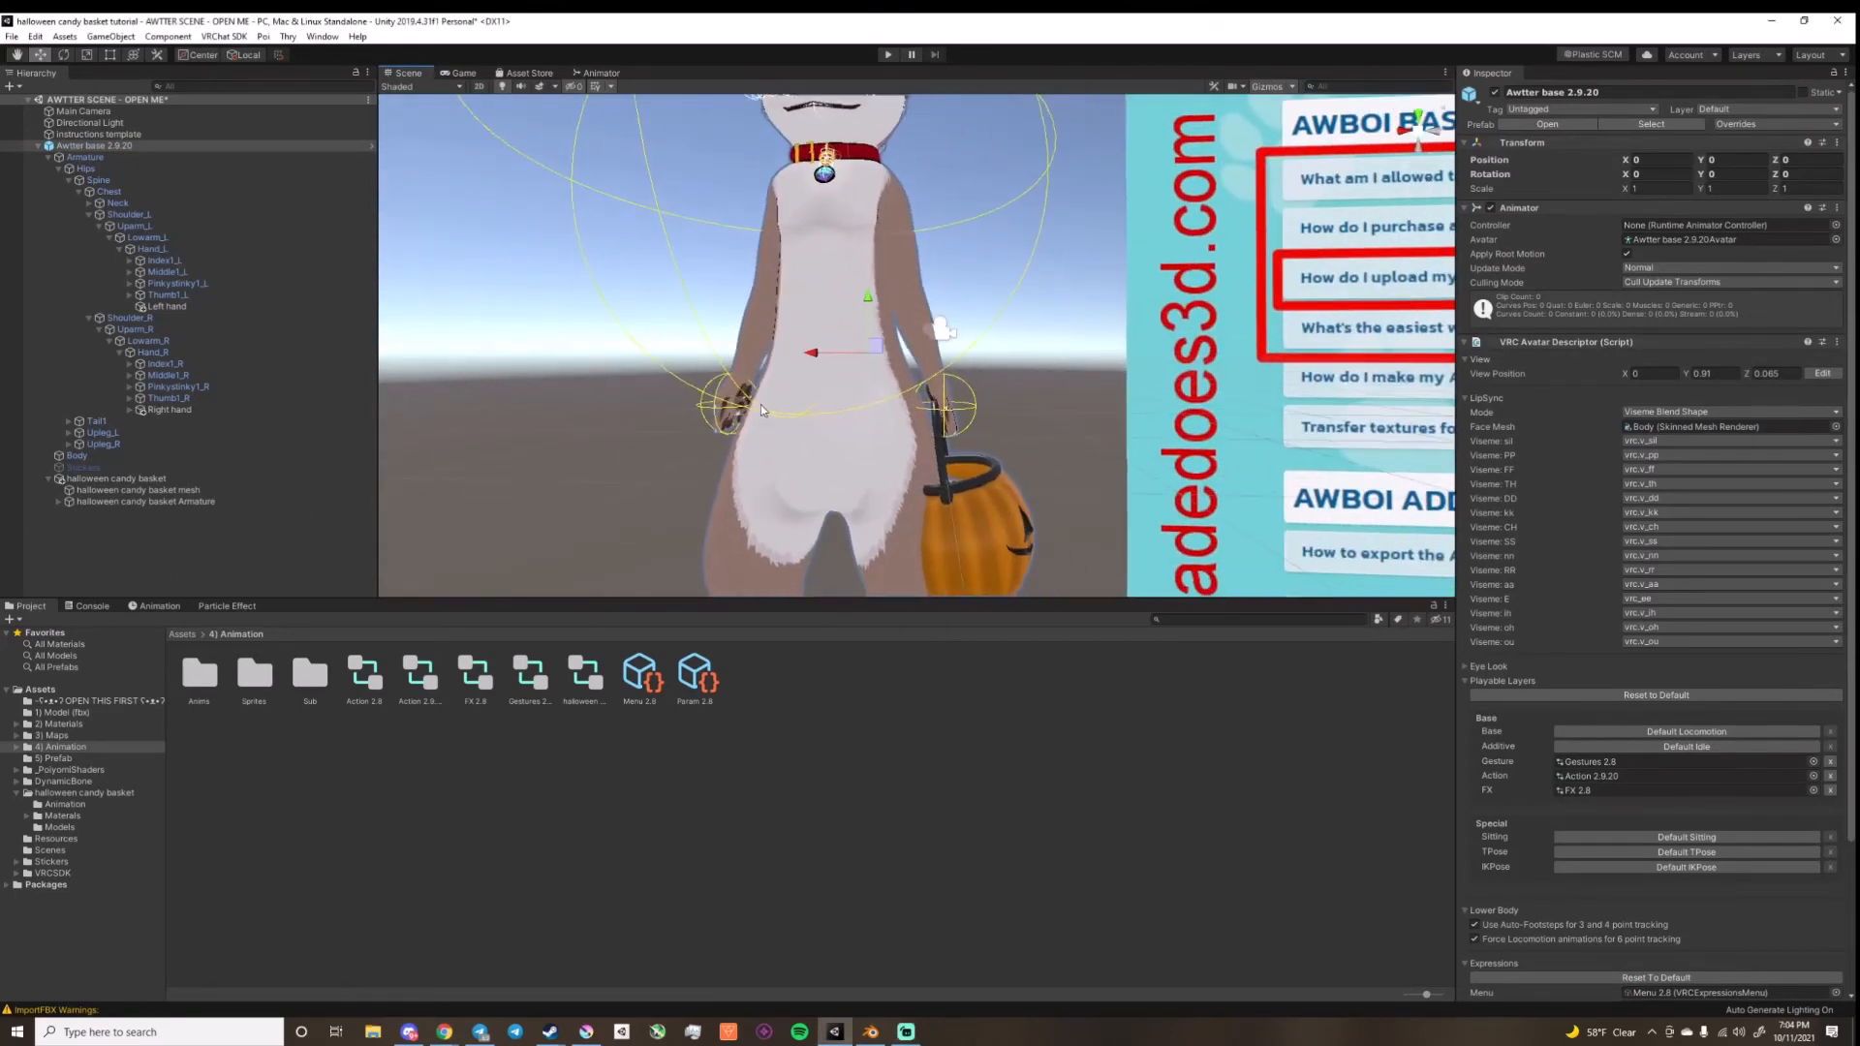
middle_click_drag(763, 410, 747, 399)
right_click_drag(765, 405, 841, 403)
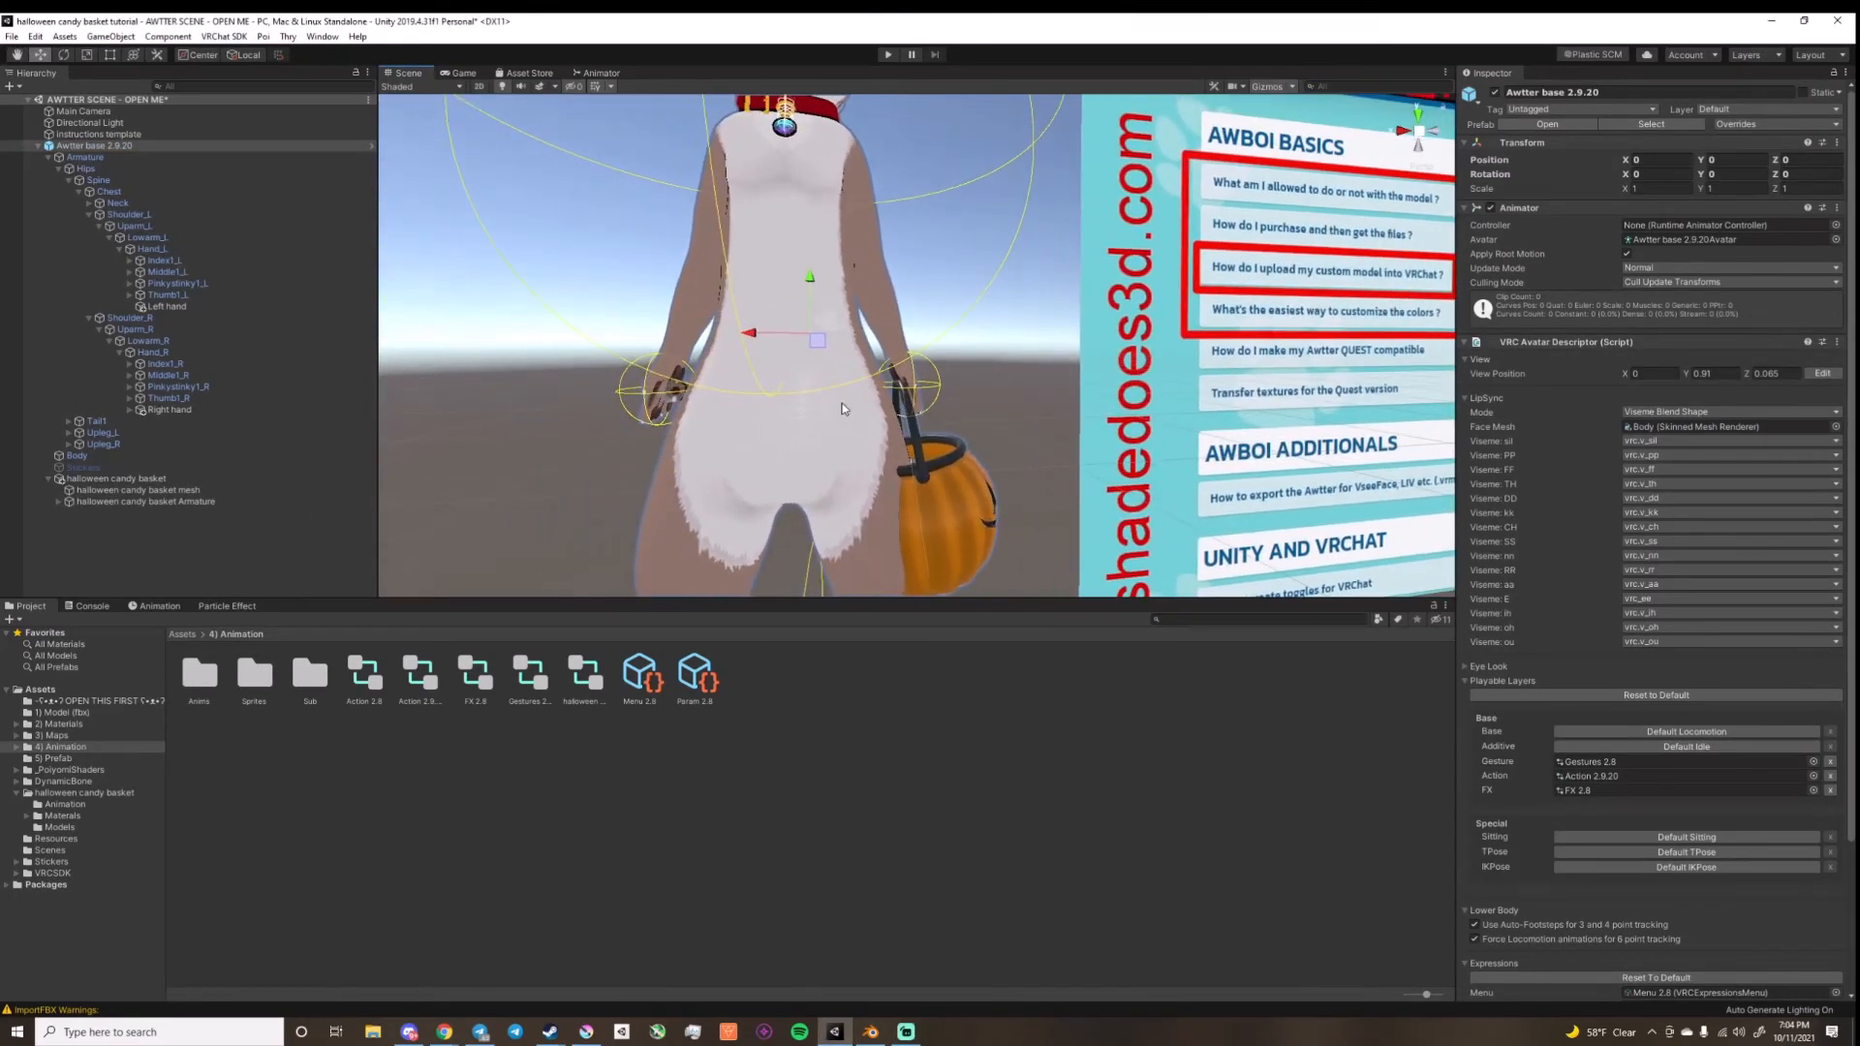
left_click(170, 306)
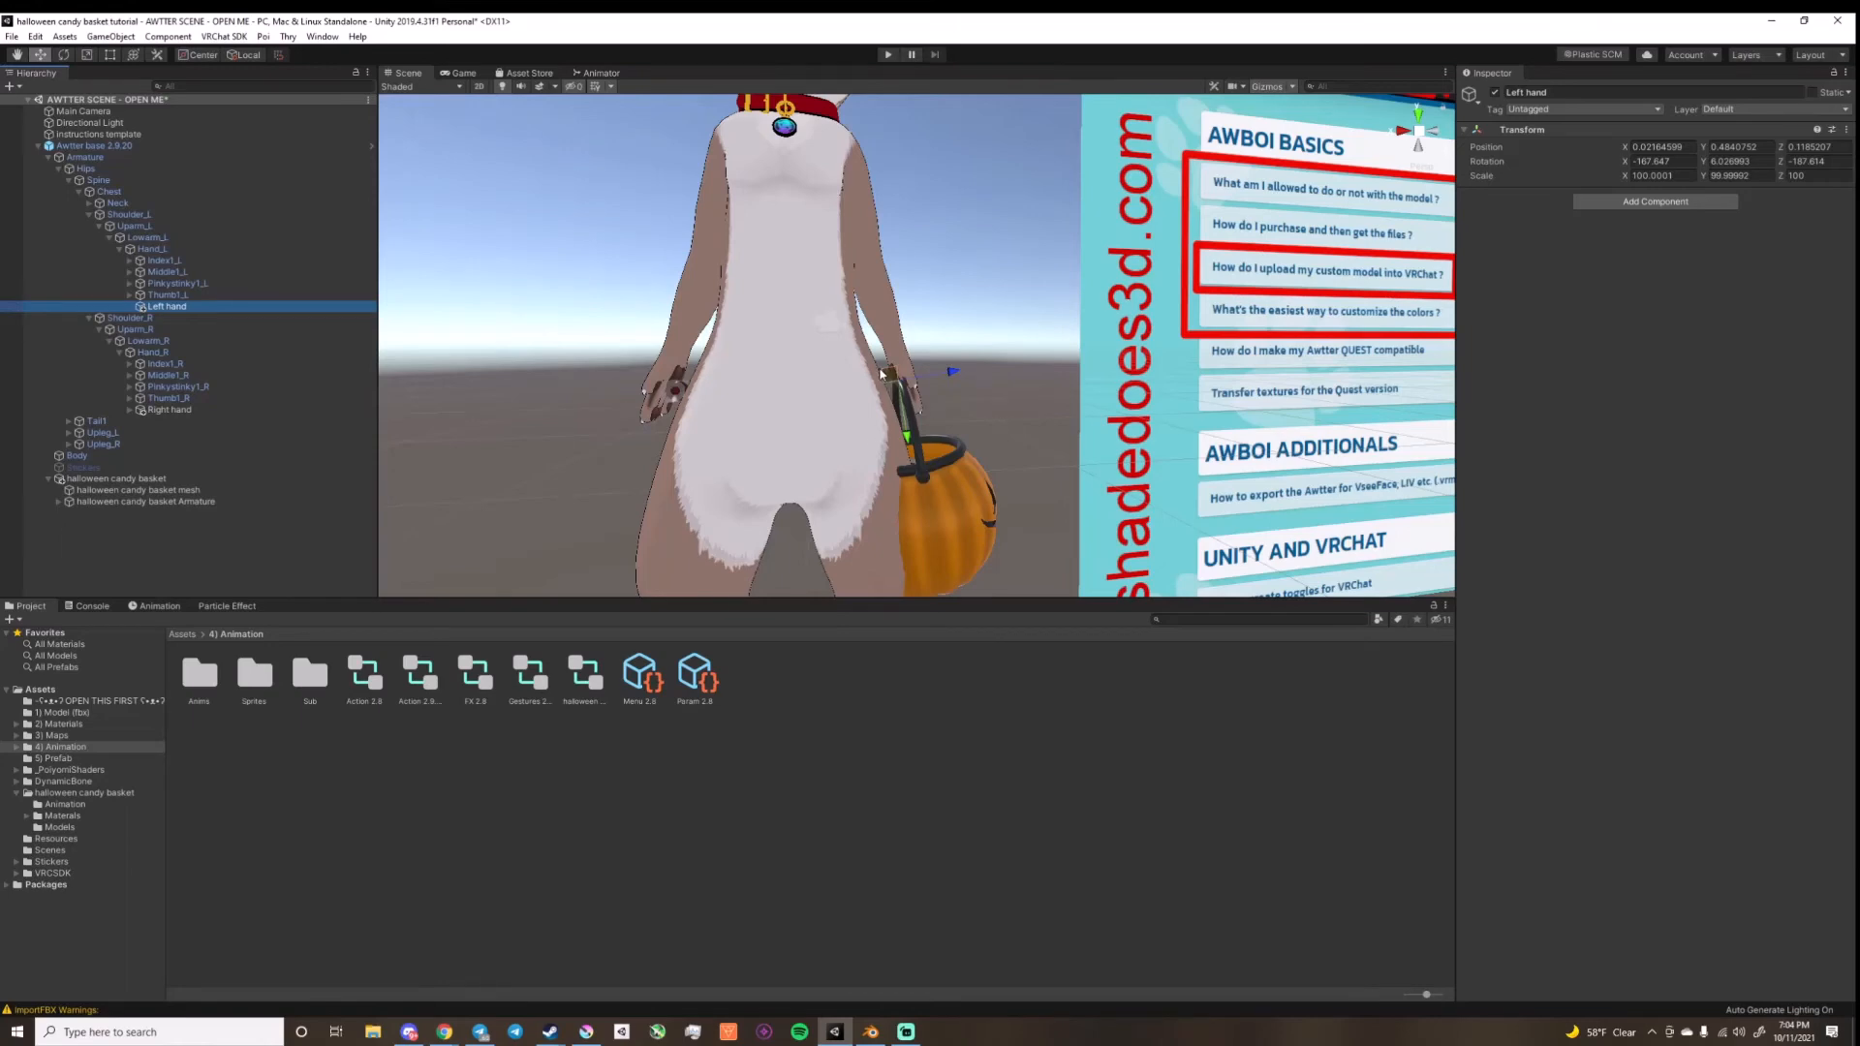
left_click_drag(883, 372, 961, 204)
key("ctrl+z")
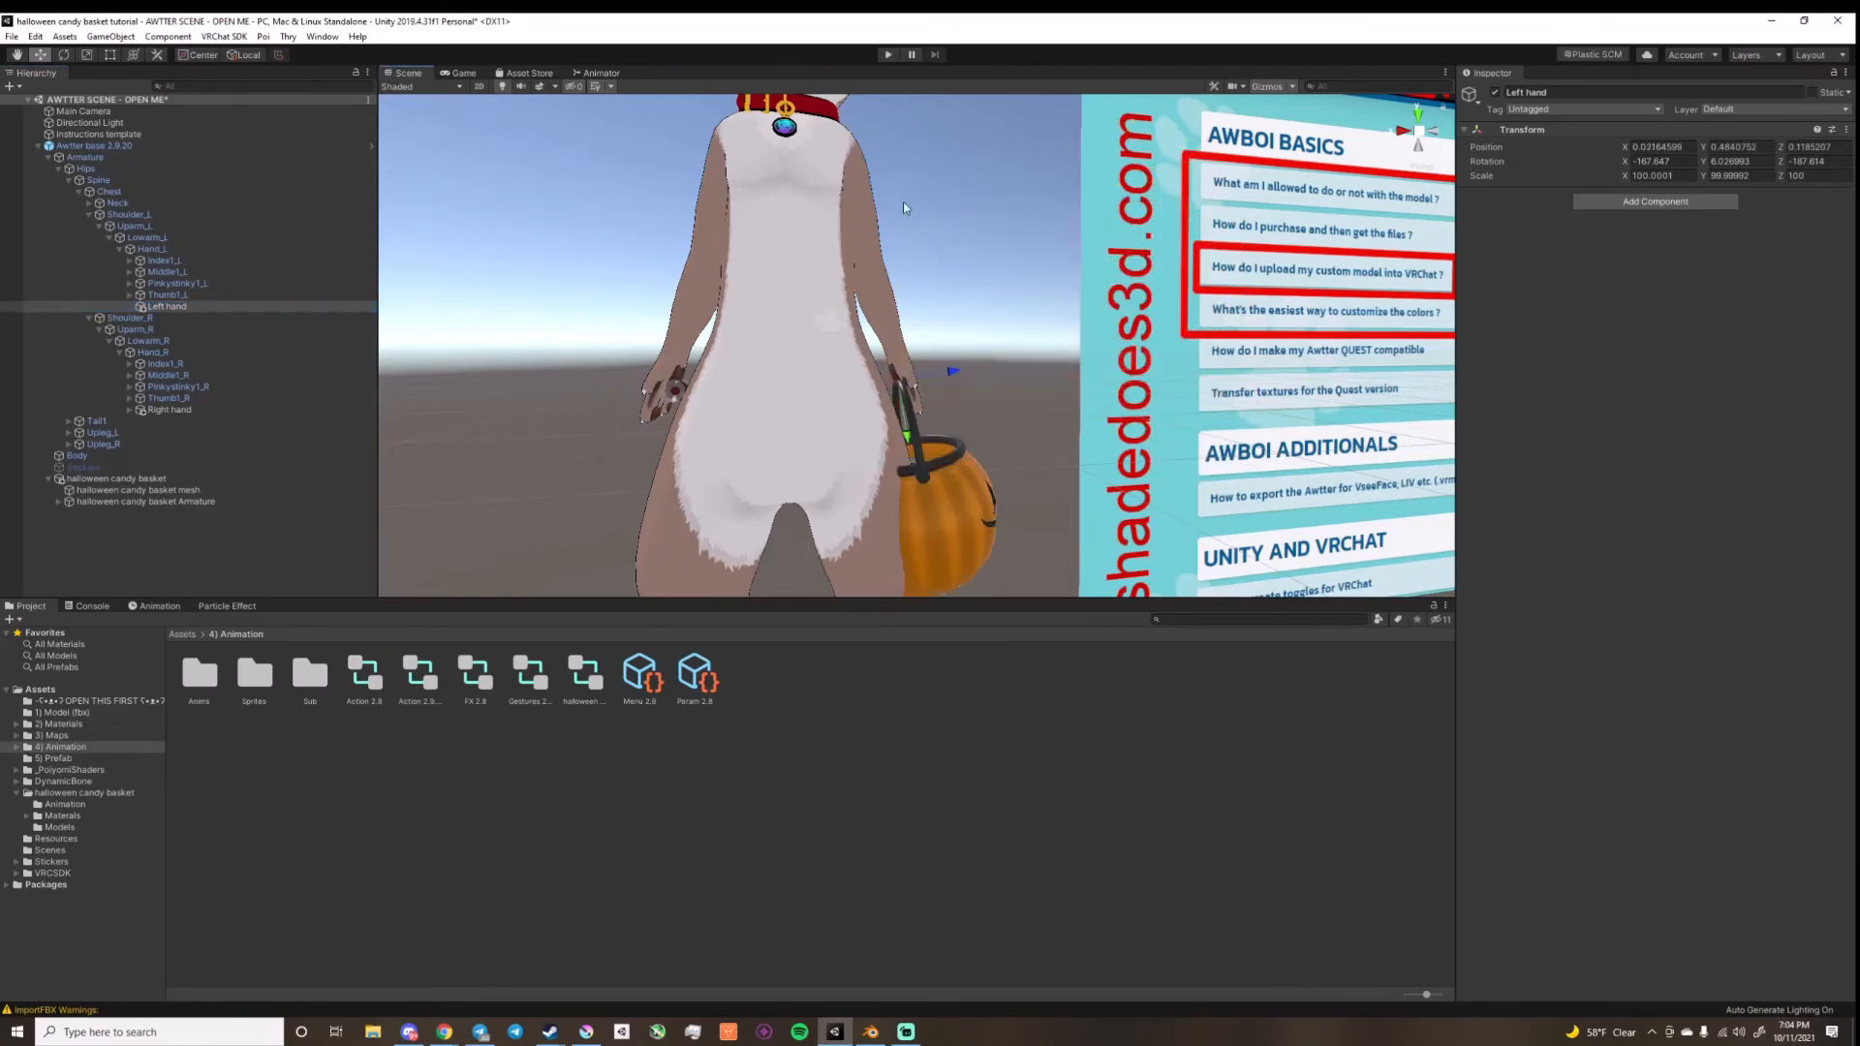
left_click(63, 55)
mouse_move(849, 374)
left_mouse_down()
mouse_move(856, 440)
mouse_move(852, 347)
left_mouse_up()
key("ctrl+z")
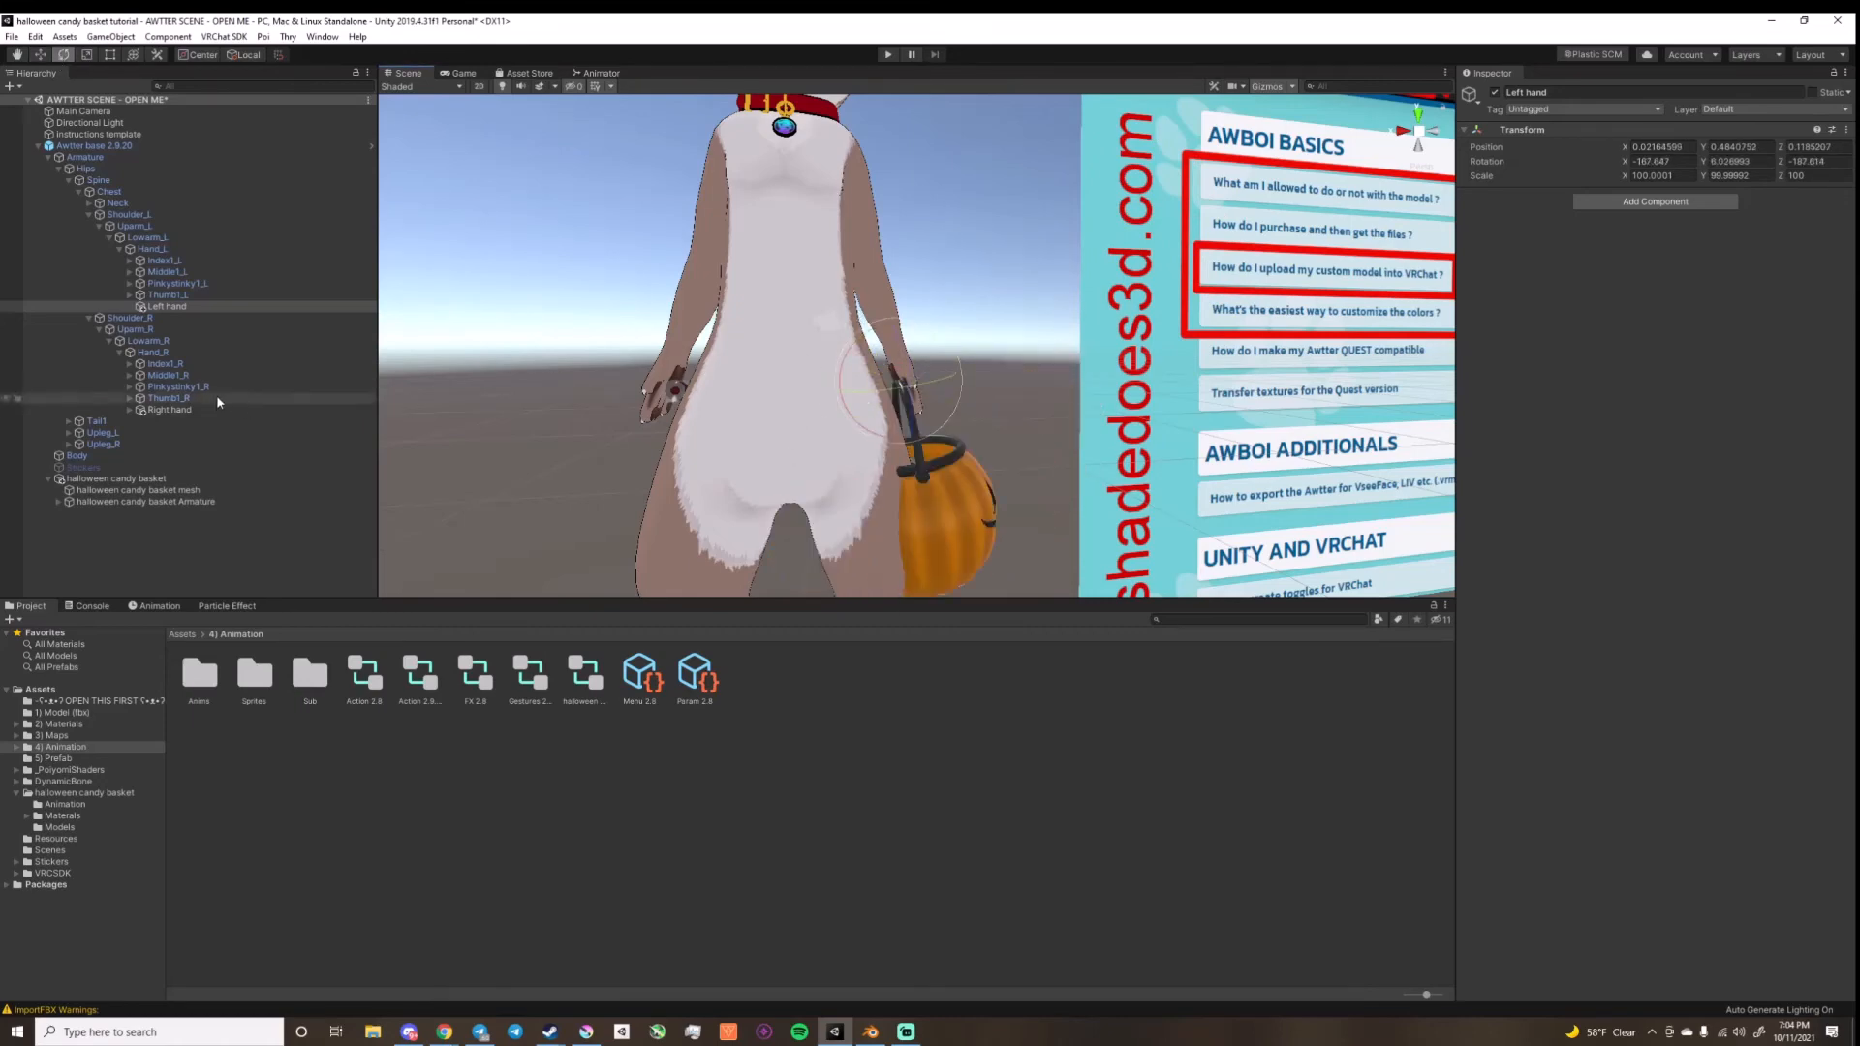
Step: Try rotating the Right hand object at the avatar's right hand, and undo the rotation
left_click(202, 412)
middle_click_drag(645, 441, 736, 465)
right_click_drag(746, 451, 569, 485)
middle_click_drag(570, 484, 544, 514)
right_click_drag(544, 514, 944, 489)
middle_click_drag(944, 489, 1146, 505)
left_click_drag(587, 334, 465, 429)
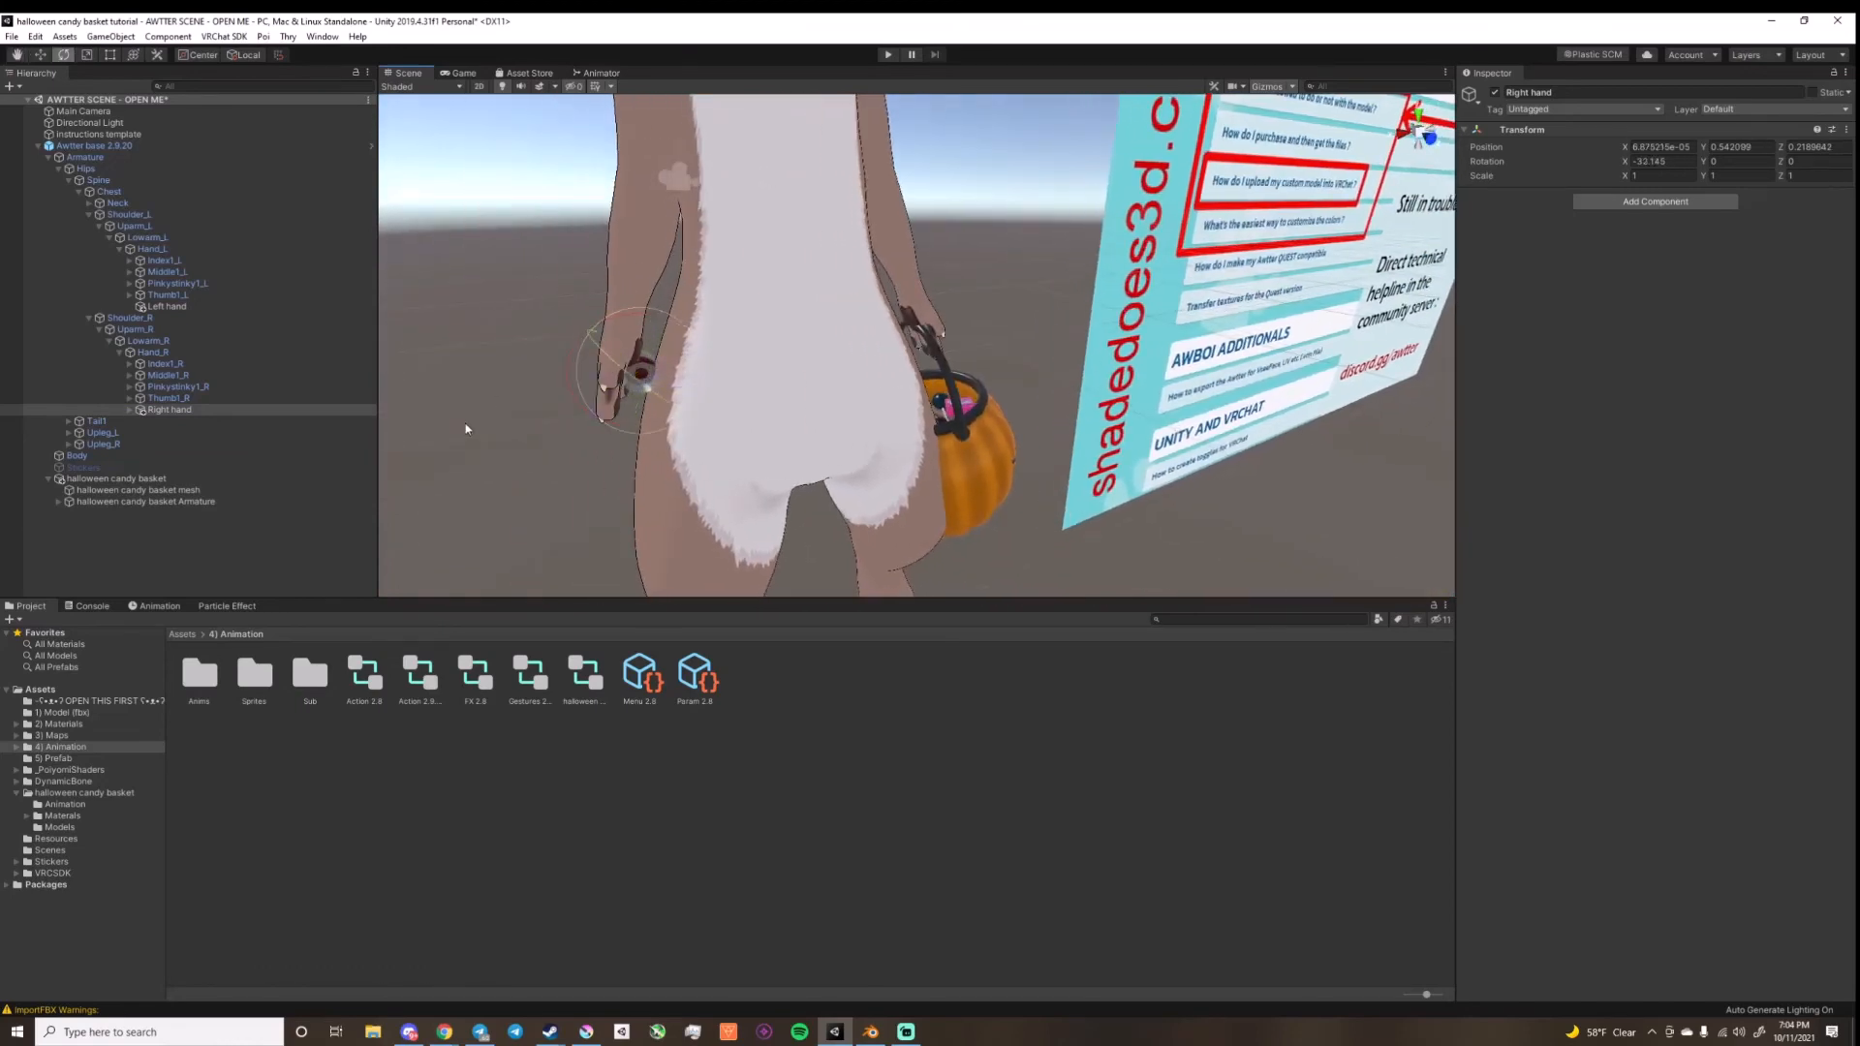
key("ctrl+z")
Step: Try scaling the halloween candy basket object, and undo the change
left_click(41, 55)
right_click_drag(775, 417, 765, 368)
left_click(150, 491)
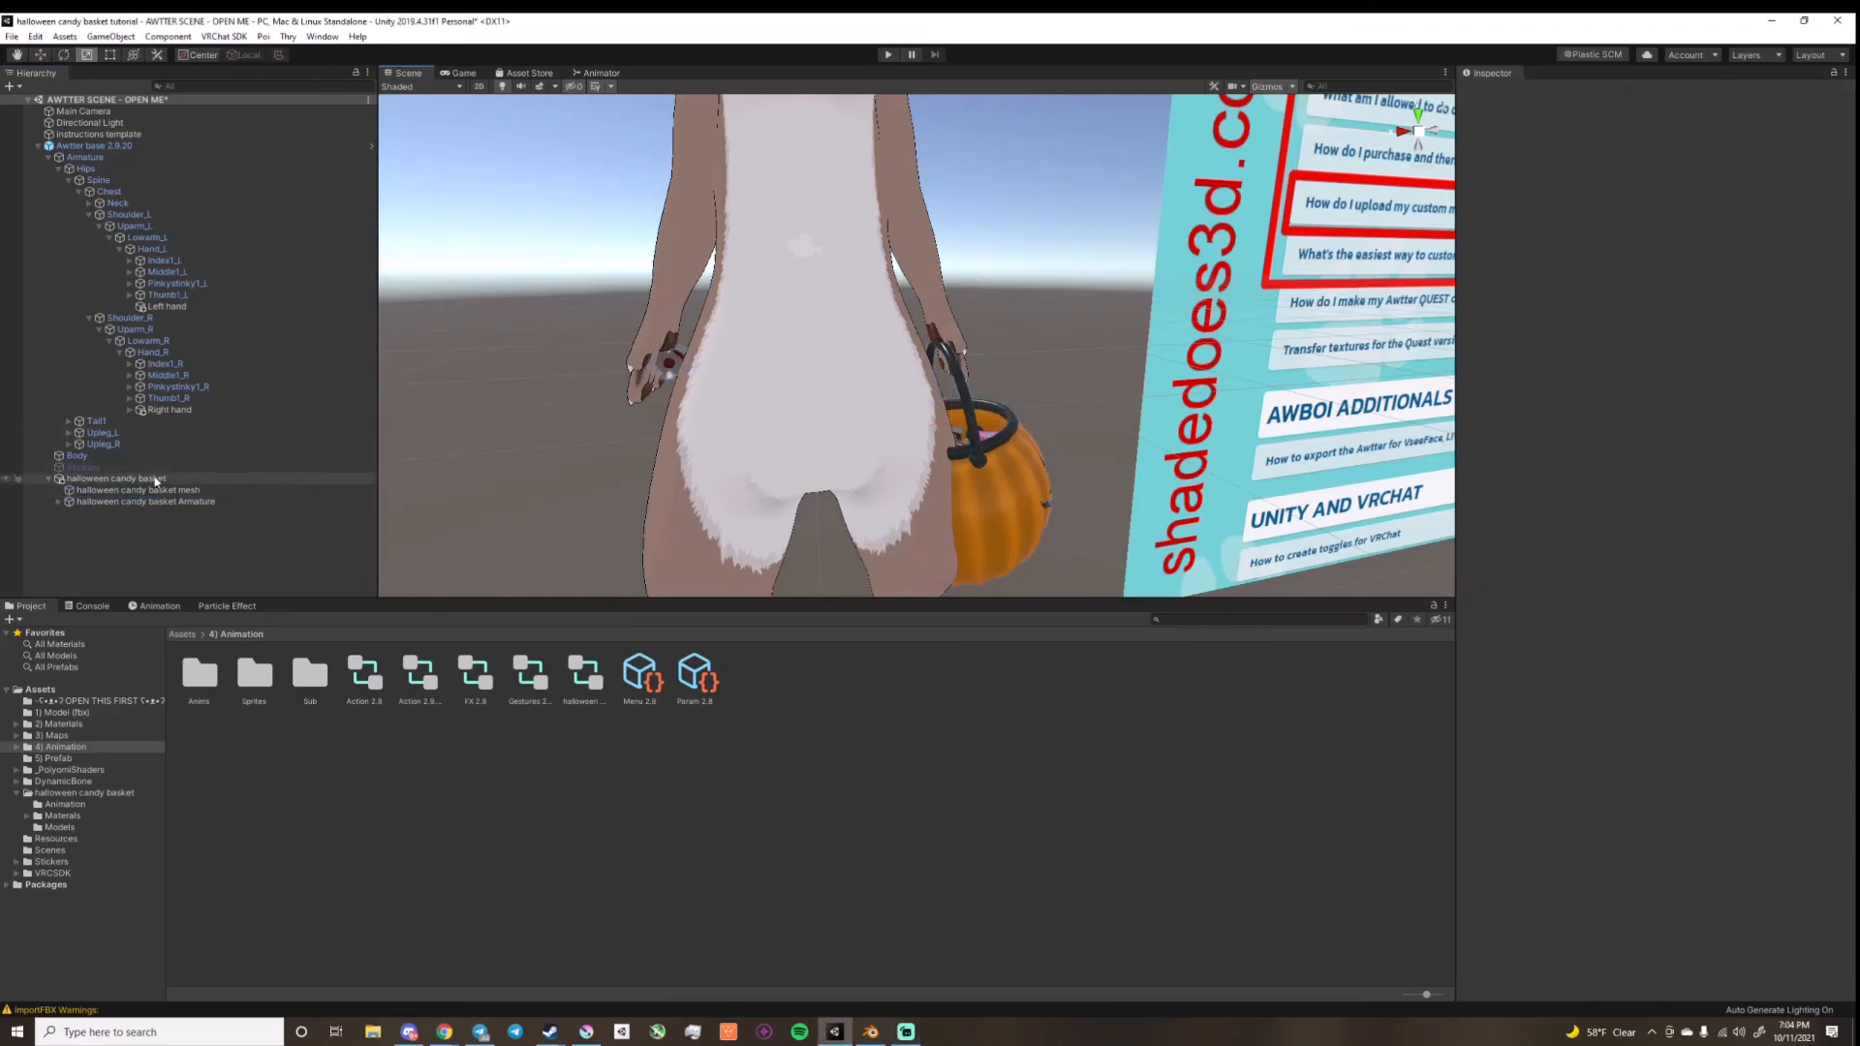
left_click(117, 479)
left_click_drag(954, 426, 988, 435)
key("ctrl+z")
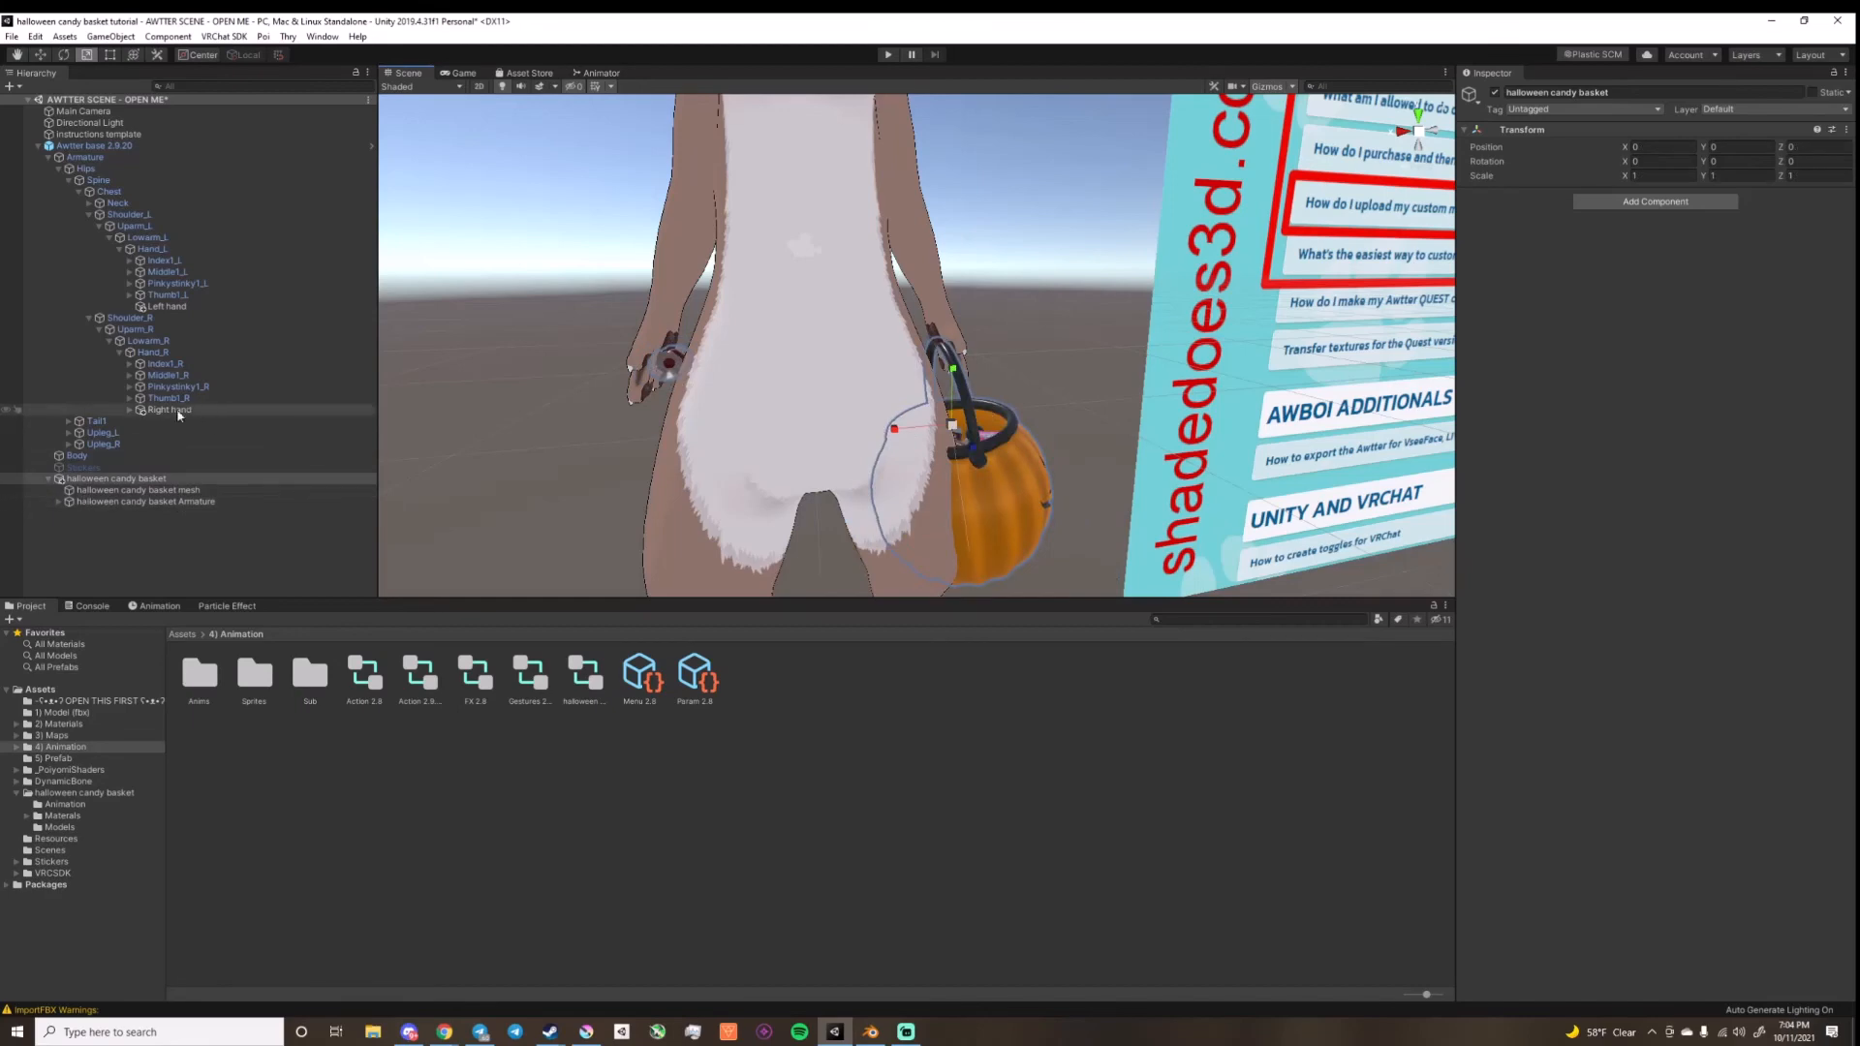
Step: Examine the particle system settings of the disabled candy objects nested under the Right hand object
left_click(128, 411)
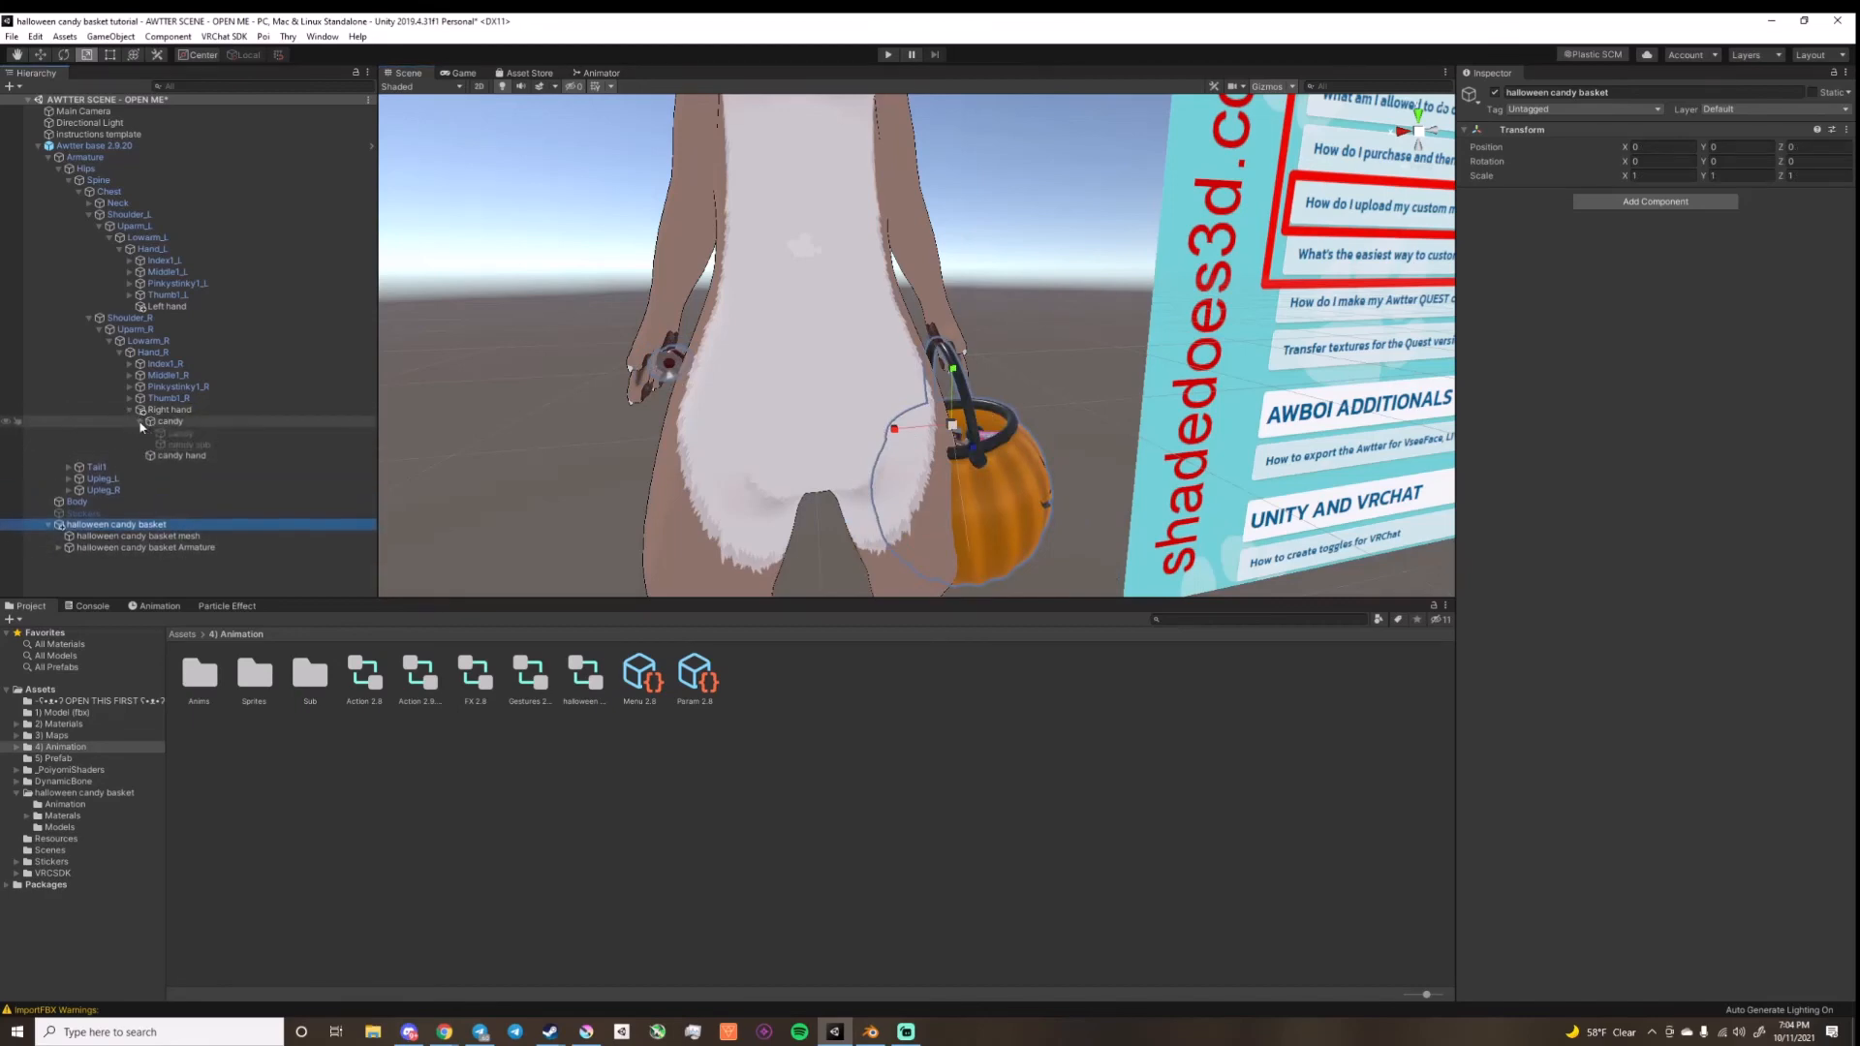
left_click(139, 421)
left_click(184, 444)
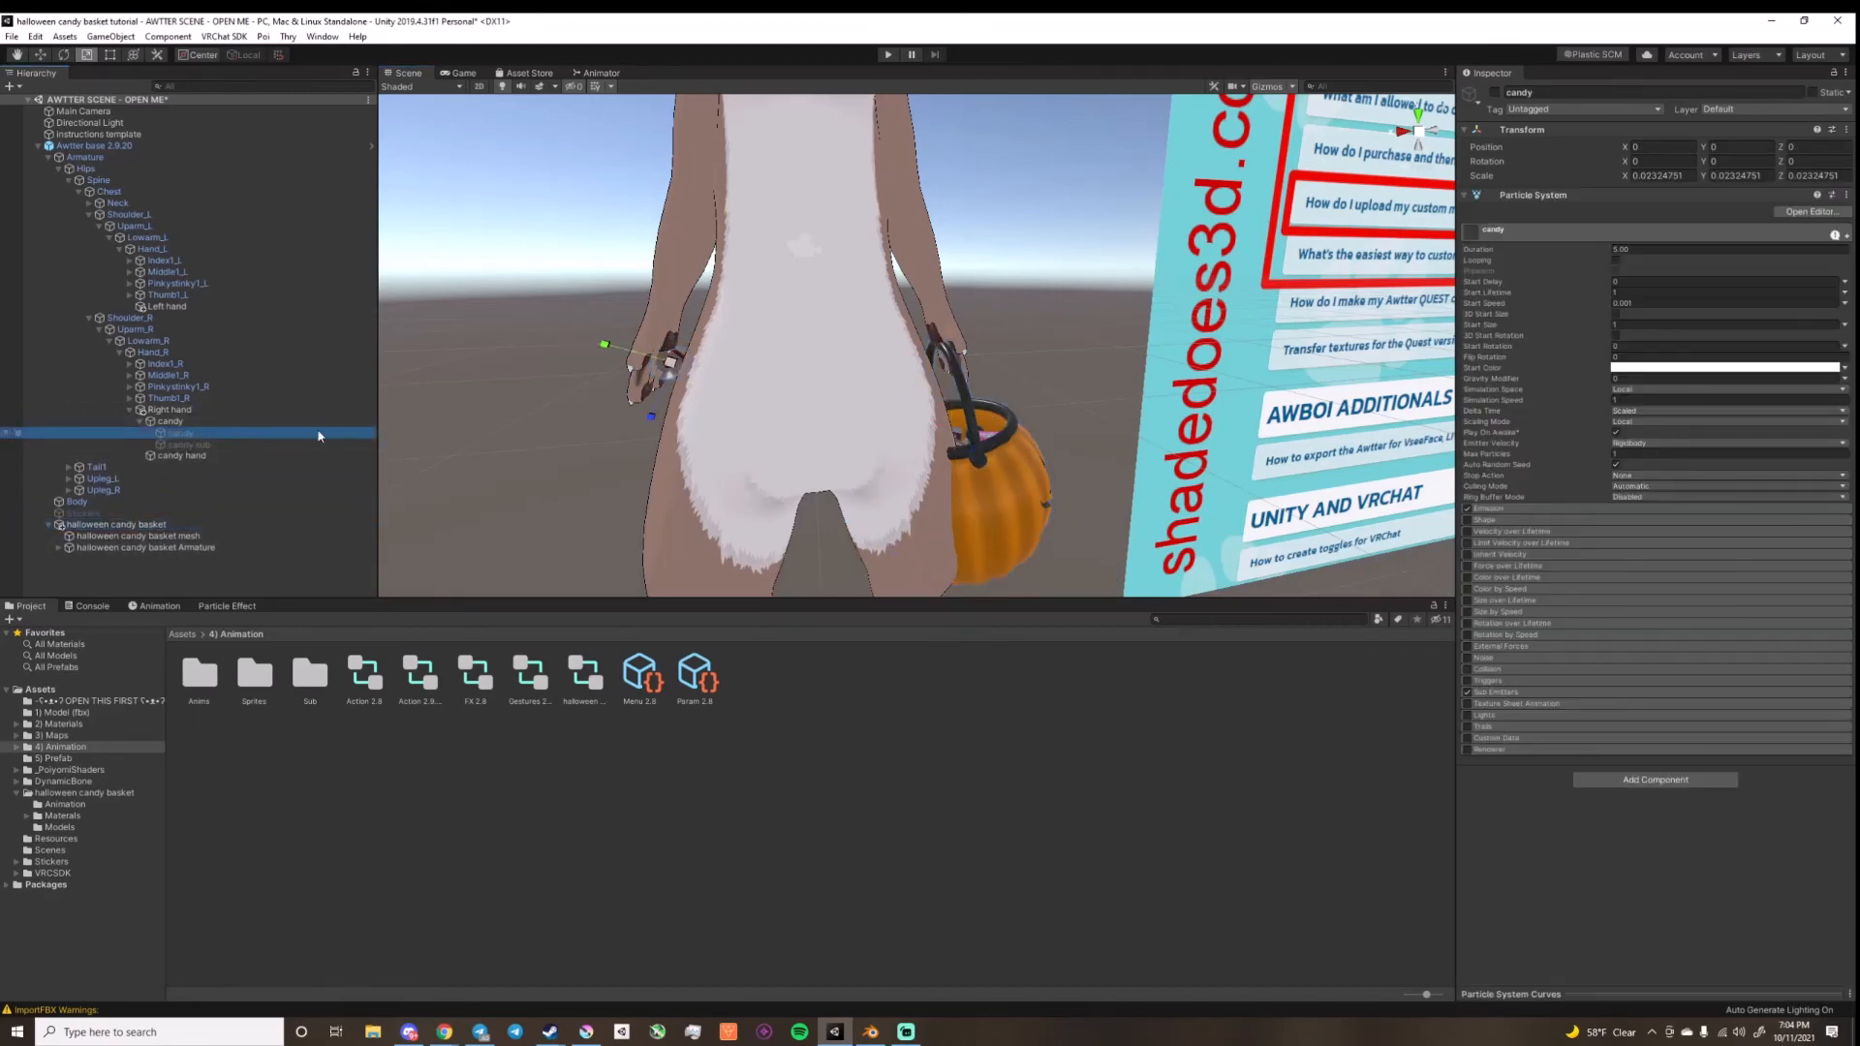
left_click(202, 435)
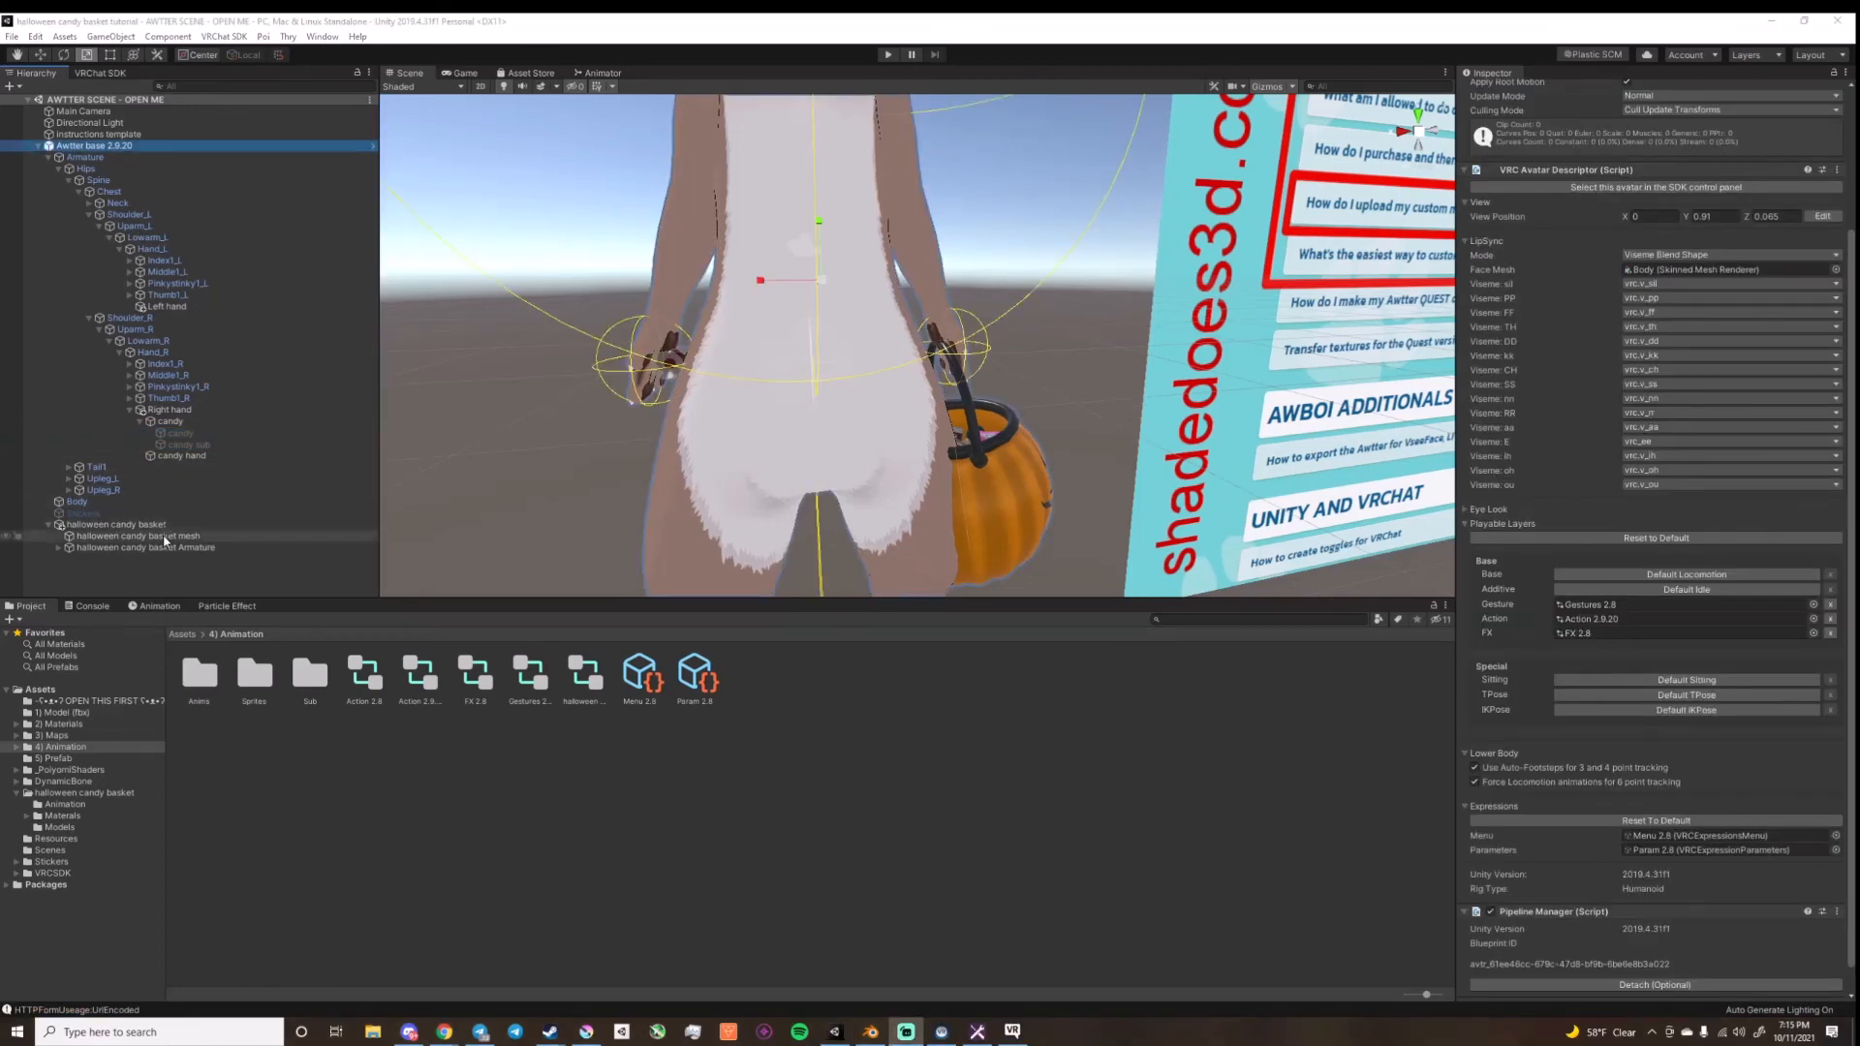
Step: Disable the Skinned Mesh Renderer of the halloween candy basket mesh to hide the basket on the avatar
left_click(163, 538)
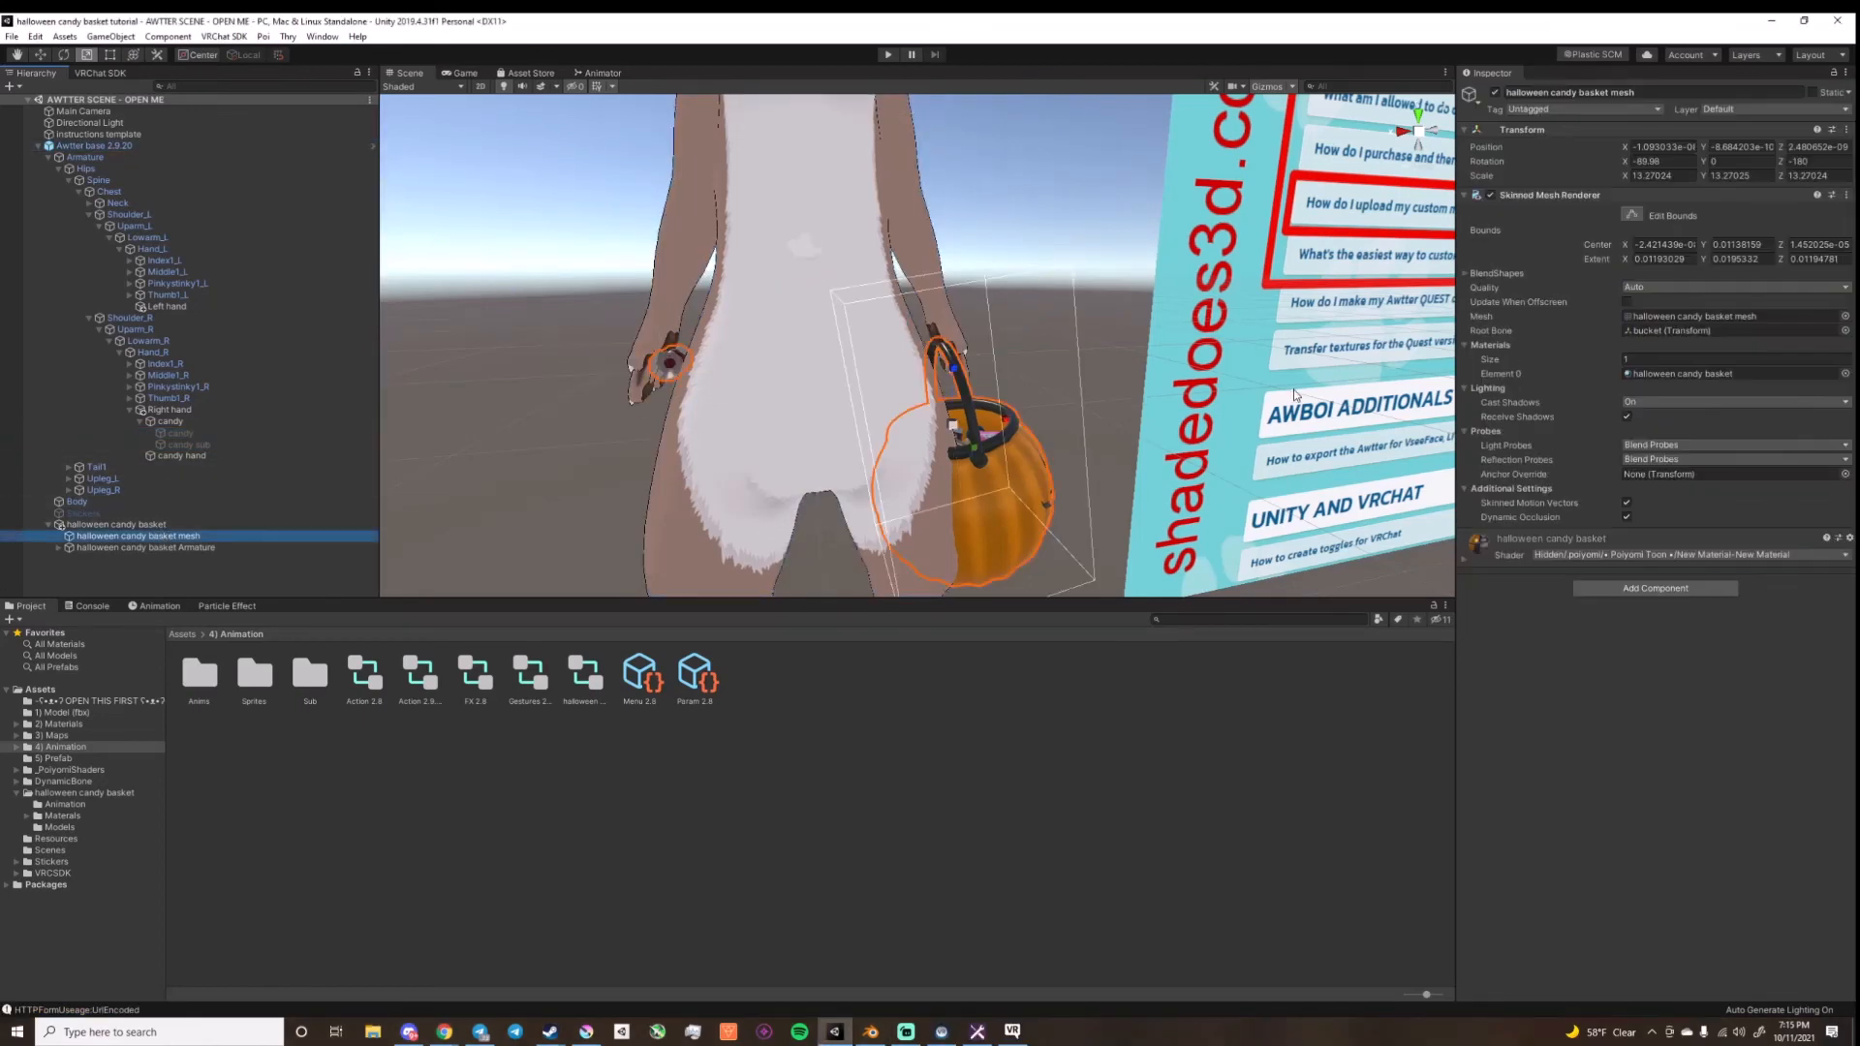
left_click(1492, 196)
right_click_drag(1326, 208, 1233, 181)
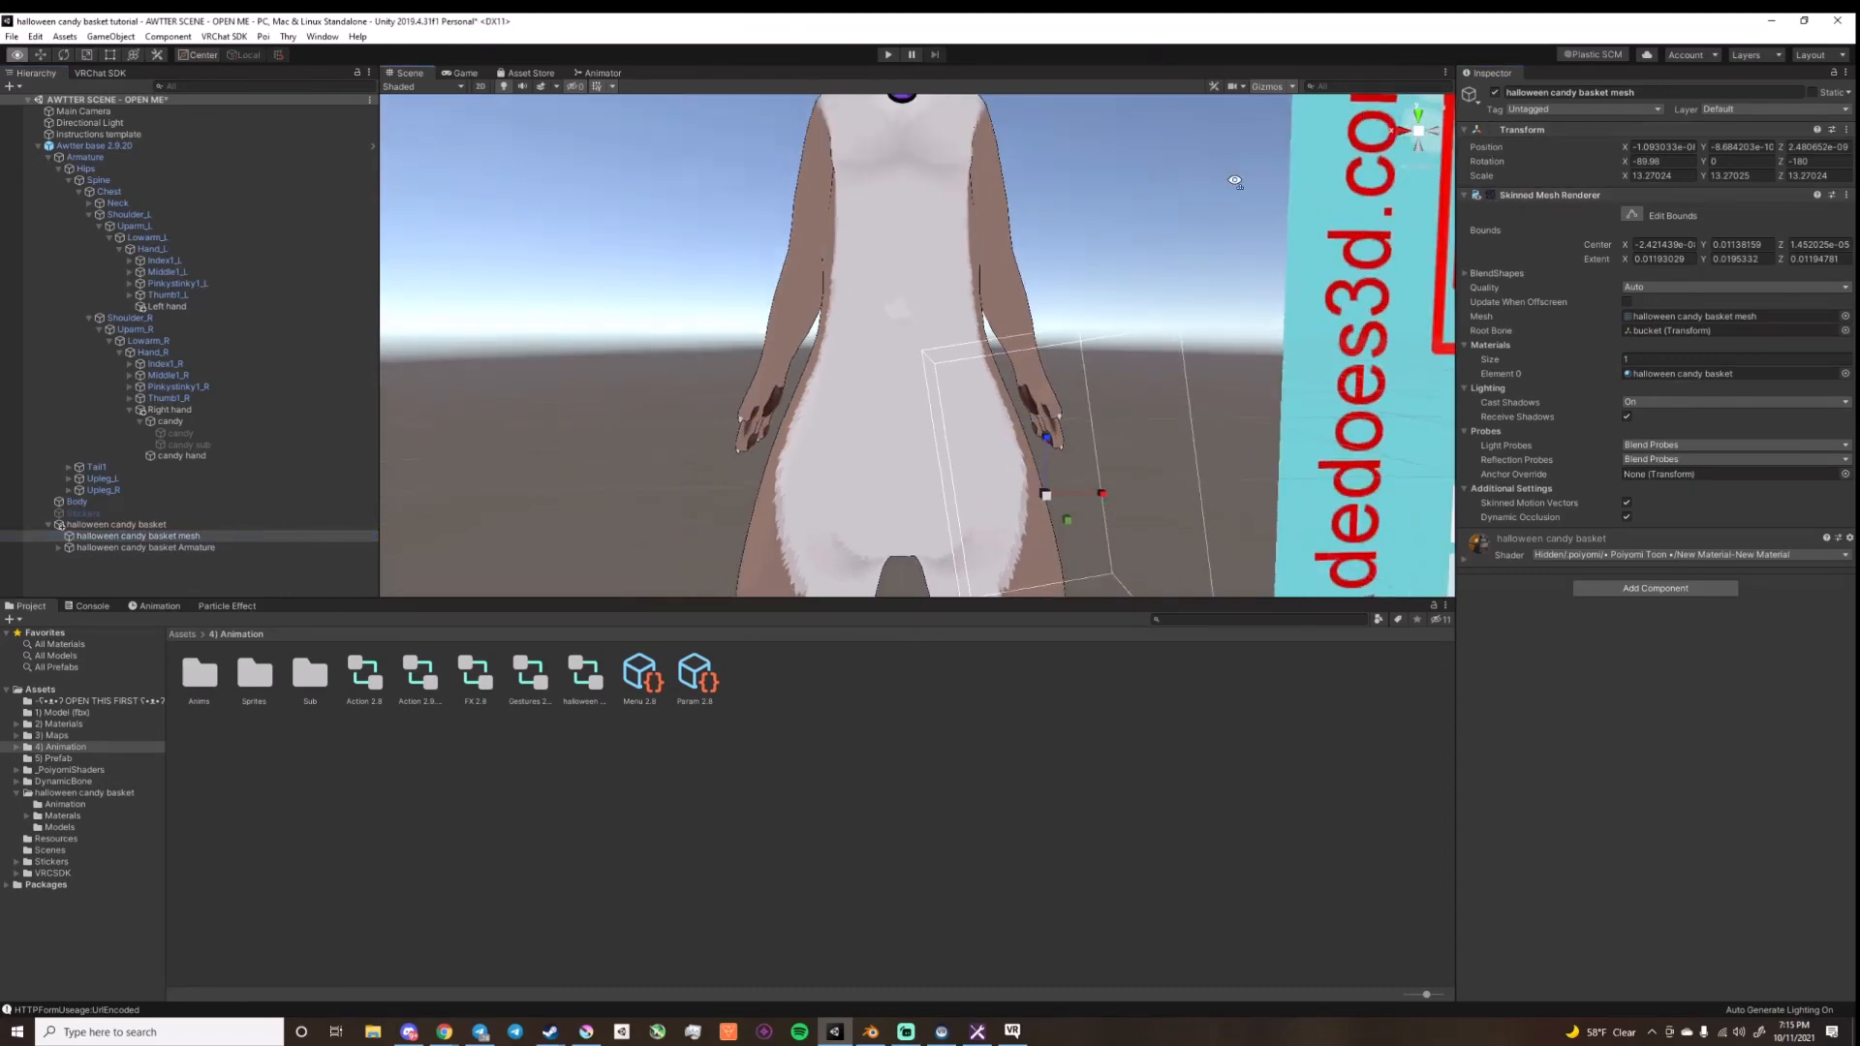
middle_click_drag(1233, 180, 1119, 300)
right_click_drag(1119, 299, 1043, 358)
left_click(1026, 361)
scroll(1022, 363, "down", 6)
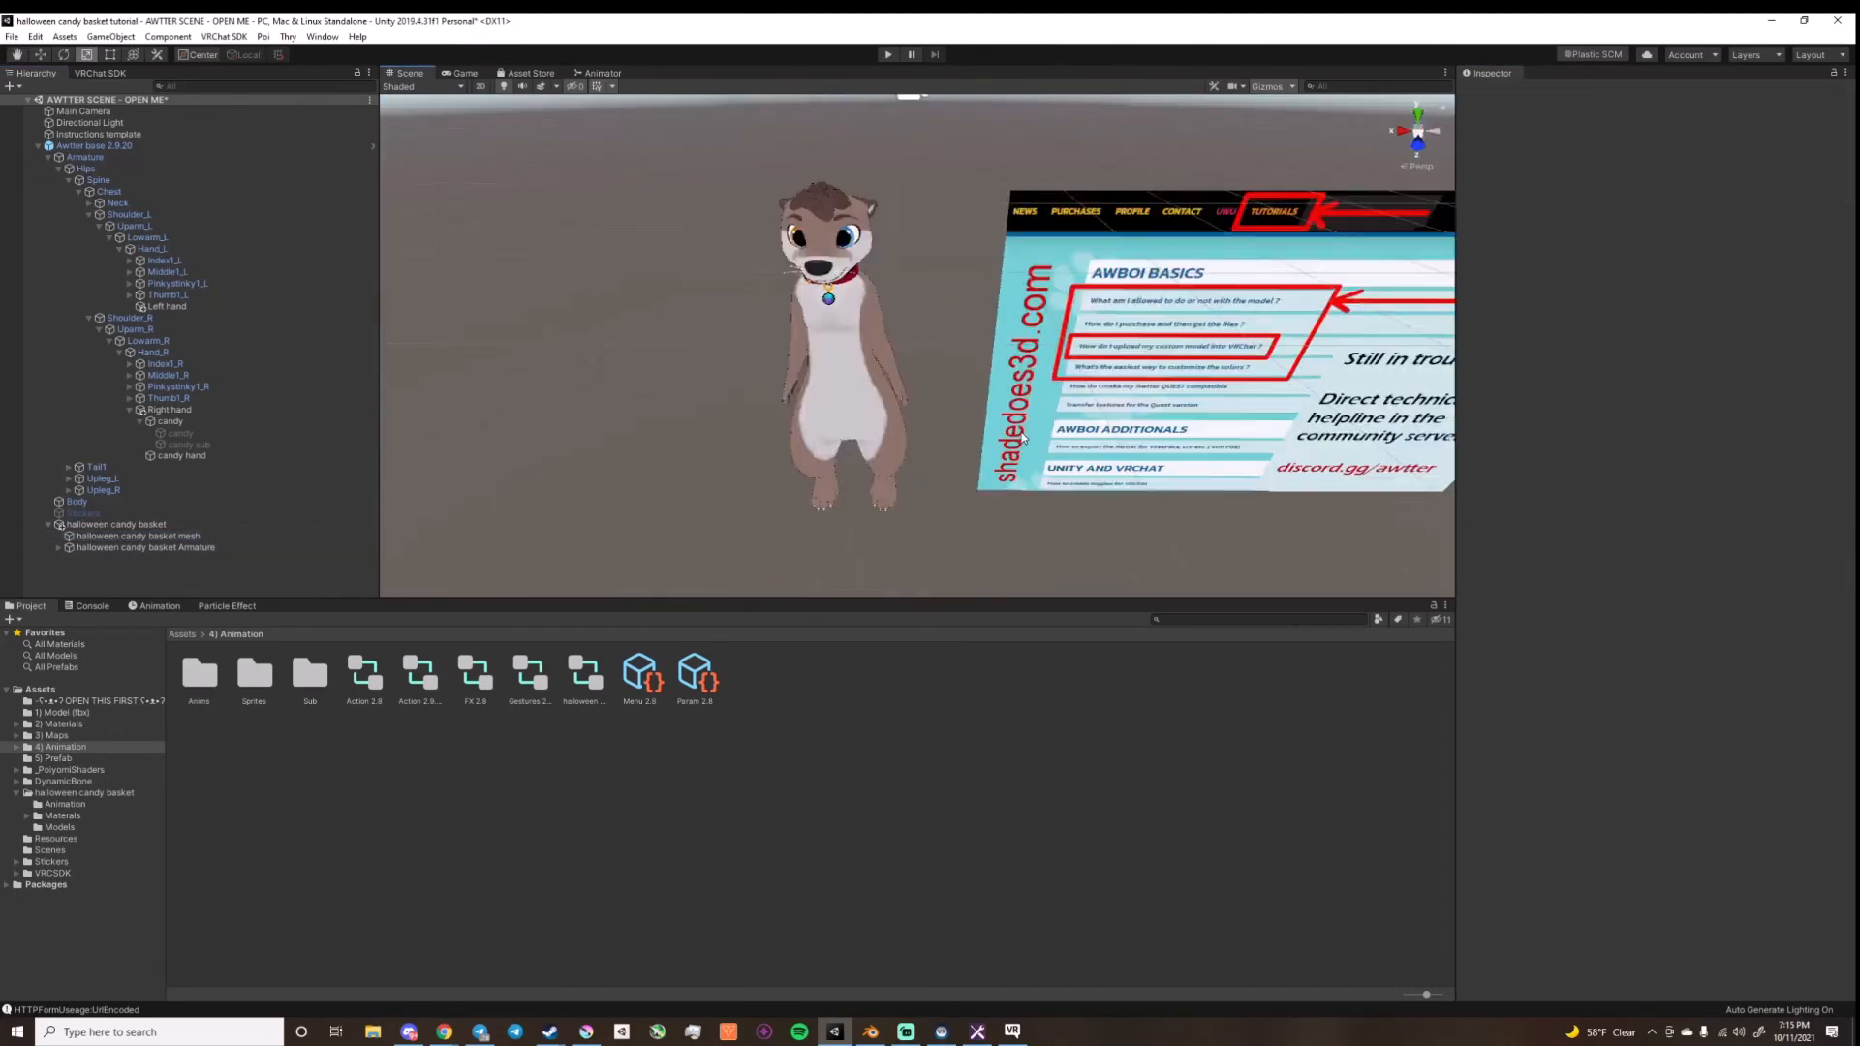
right_click_drag(581, 423, 578, 400)
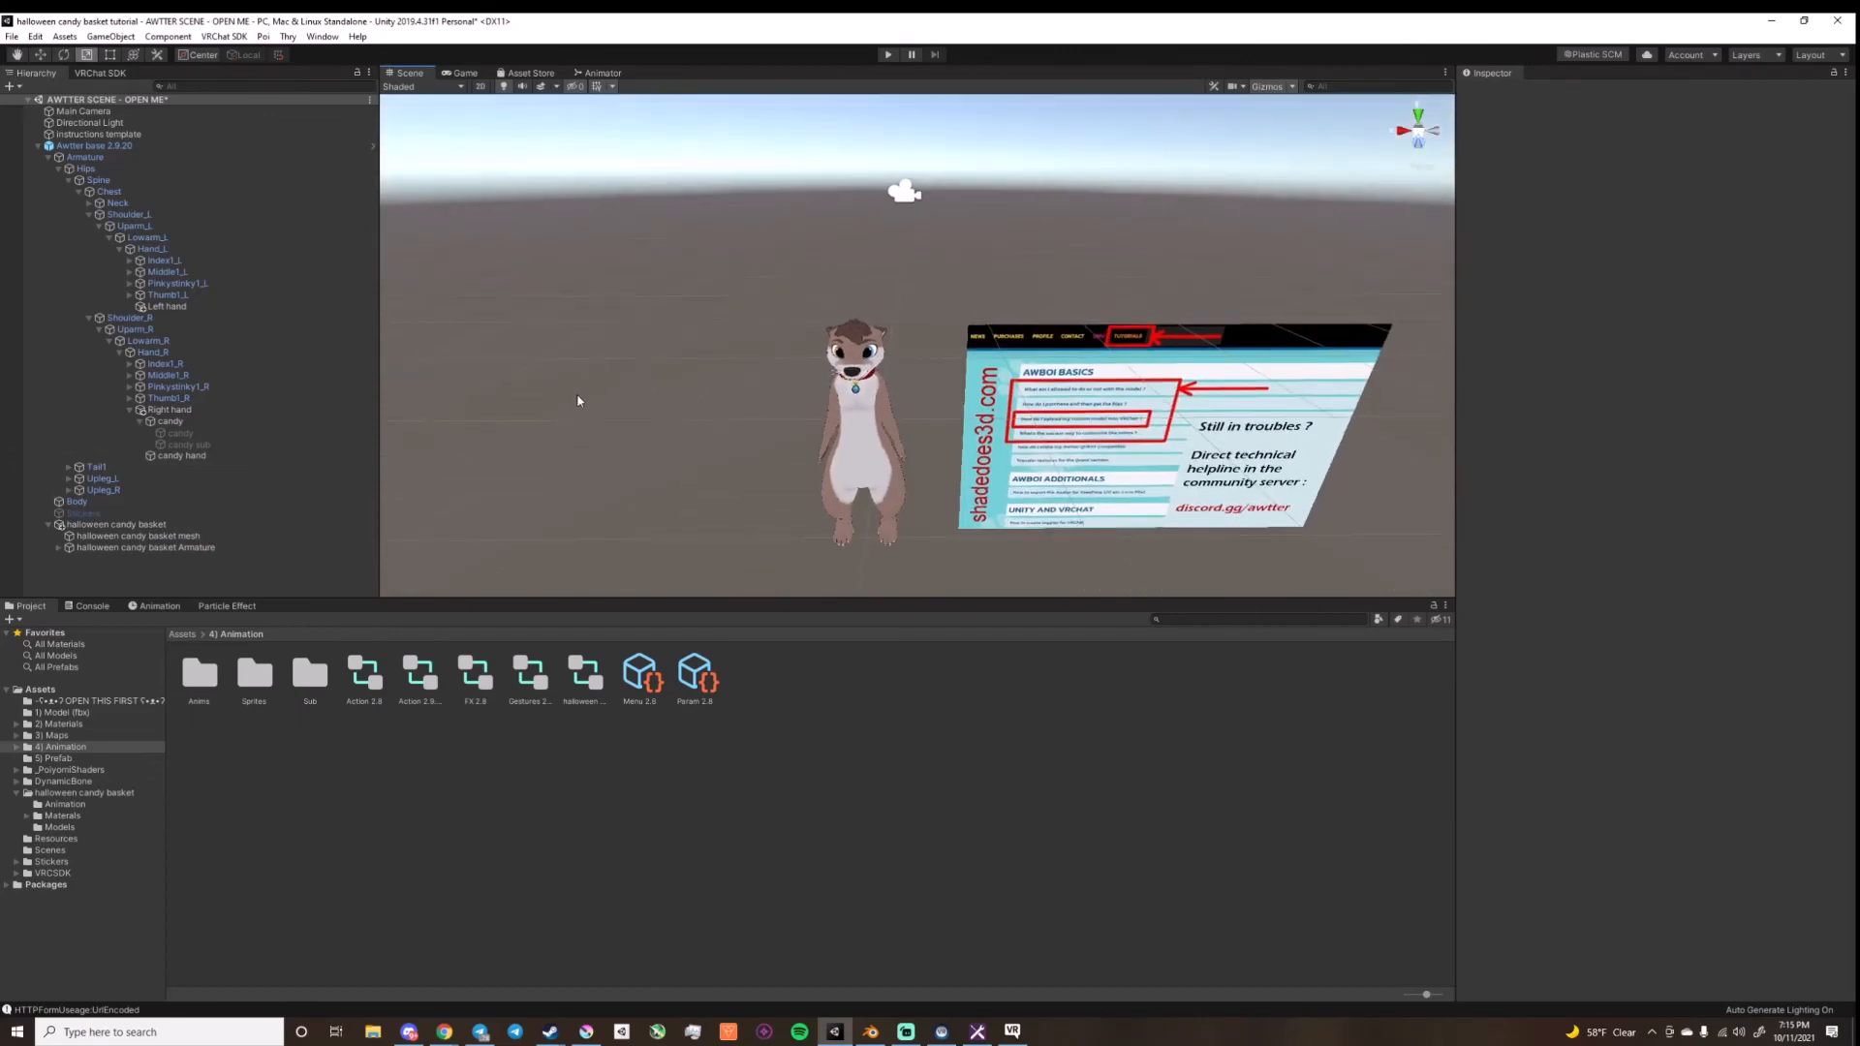